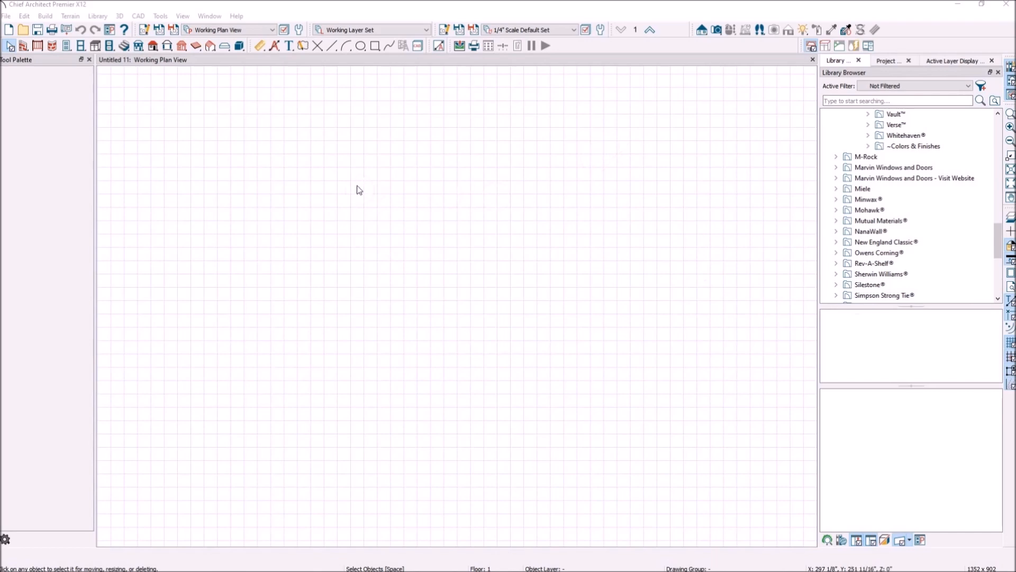
Place a base cabinet in the empty floor plan and open a Perspective Full Overview of it.
click(95, 47)
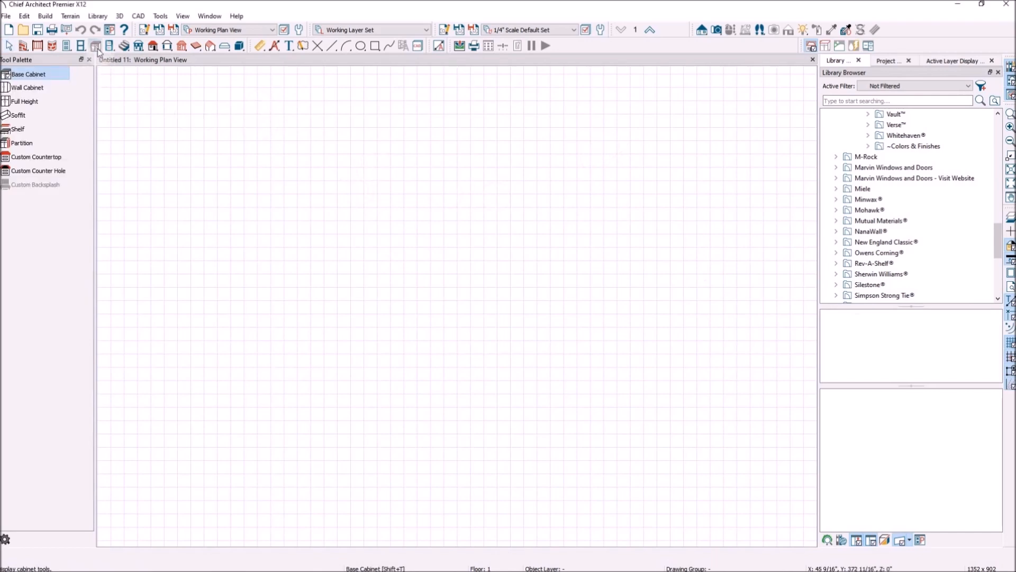
click(462, 263)
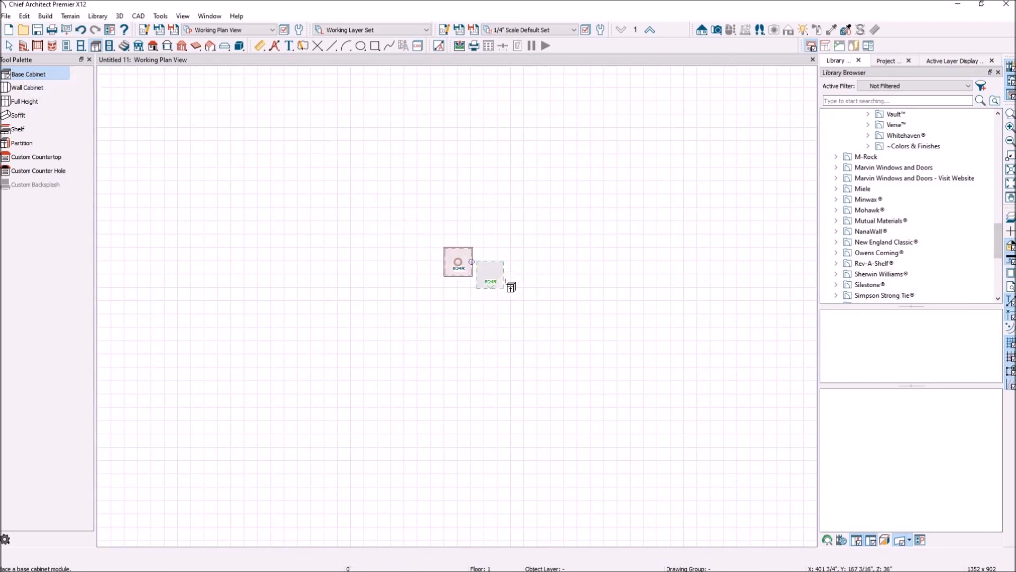
click(716, 29)
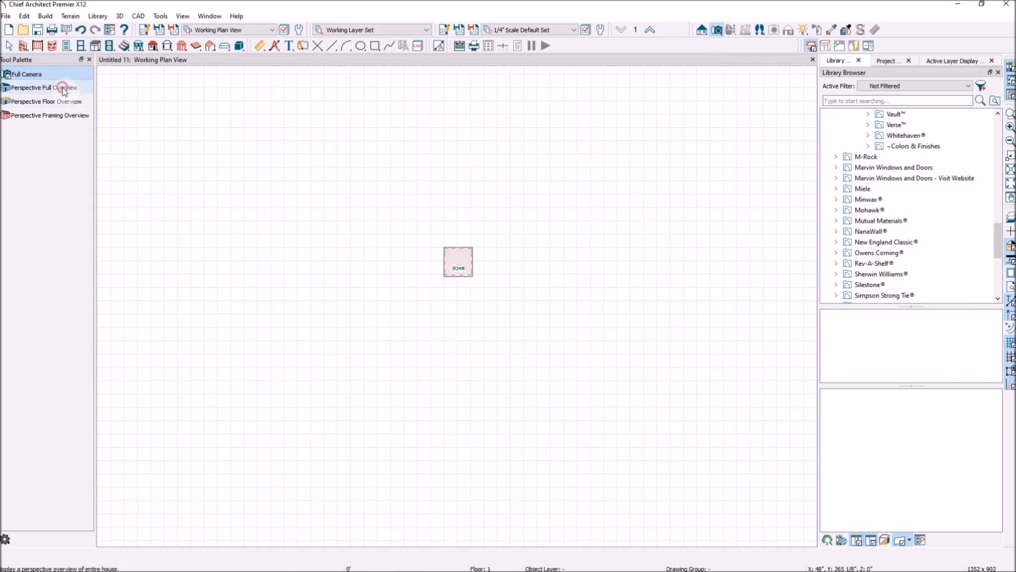
click(63, 88)
scroll(620, 346, down, 1)
scroll(680, 358, down, 3)
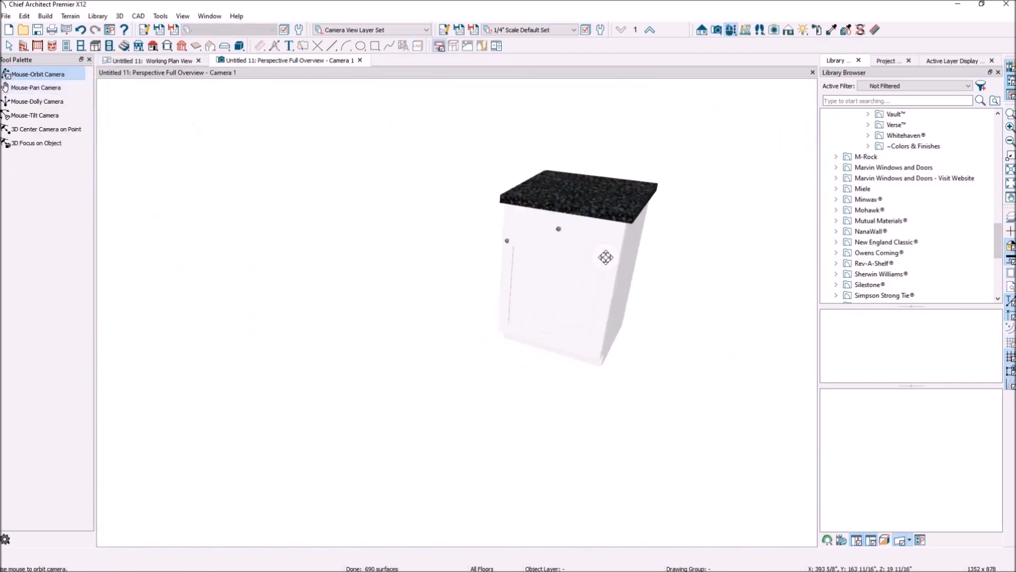
scroll(496, 188, up, 2)
Arrange the perspective overview side by side with the working plan view.
click(325, 60)
drag(324, 60, 590, 94)
drag(614, 232, 713, 268)
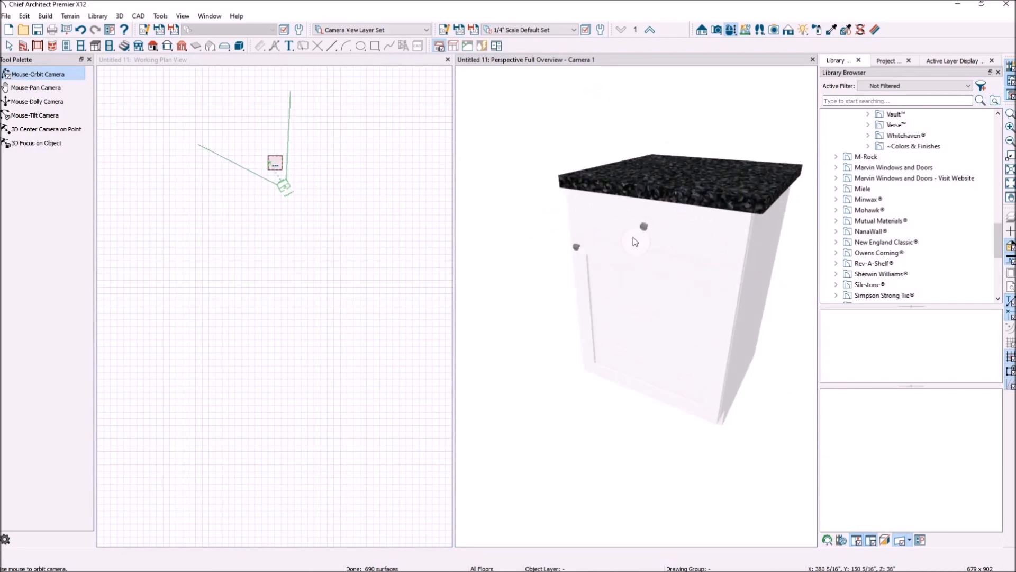
Hide the "Cameras, Perspective Overview" layer in the working plan view.
scroll(252, 130, up, 4)
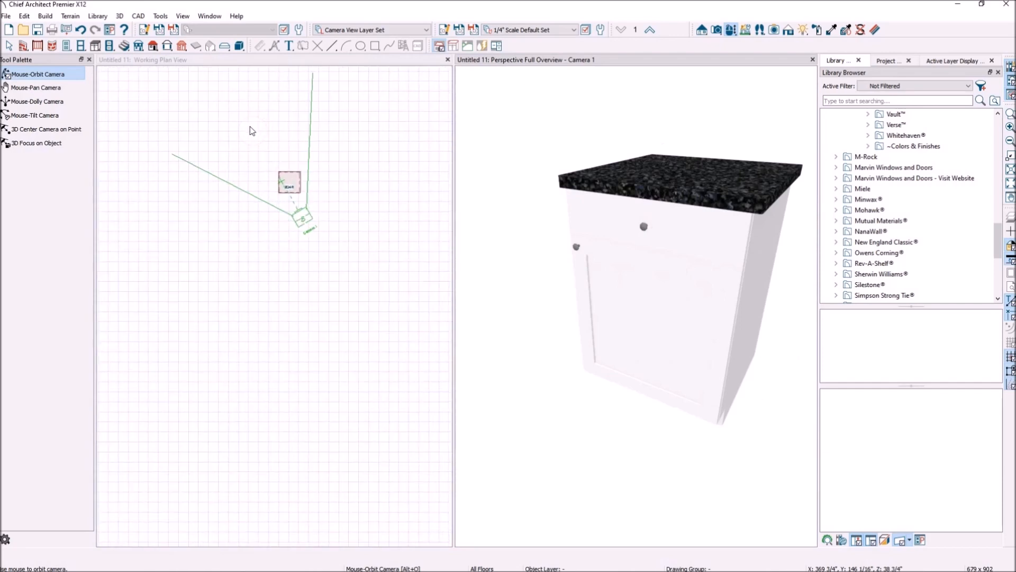
key(space)
click(317, 243)
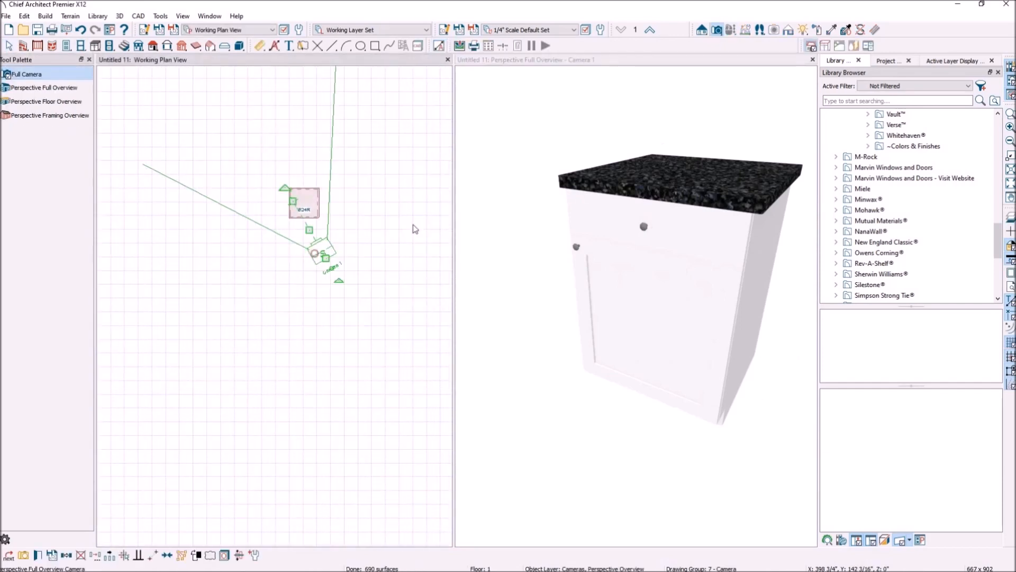
click(962, 61)
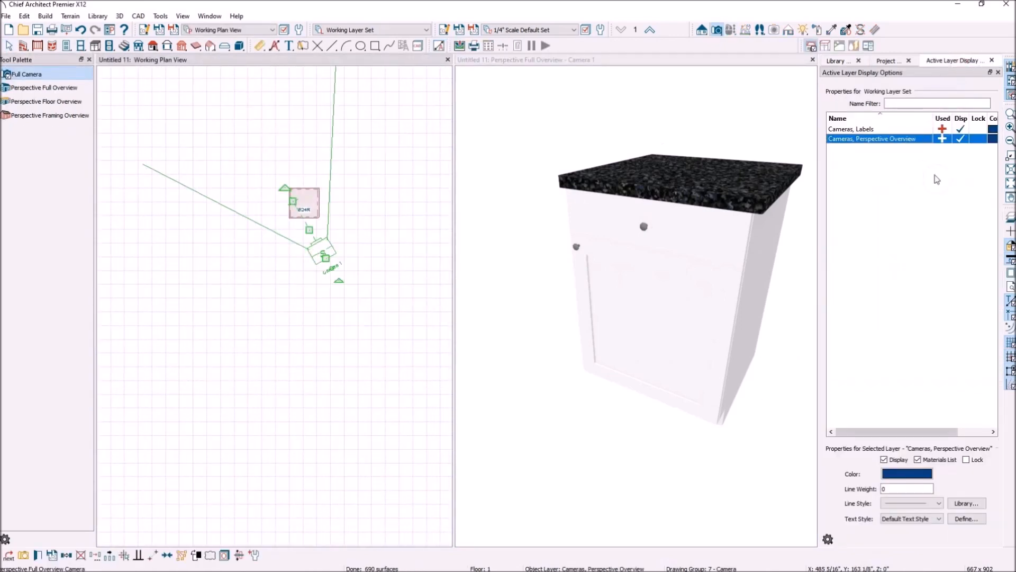
click(961, 140)
click(370, 193)
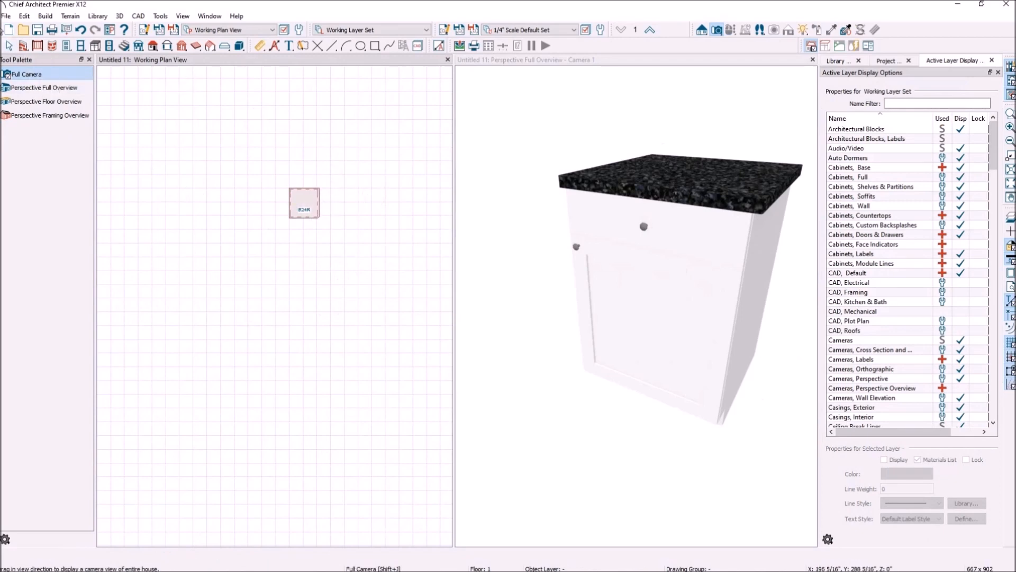
Stretch the base cabinet in plan to a width of 3 feet.
click(9, 46)
scroll(321, 190, up, 2)
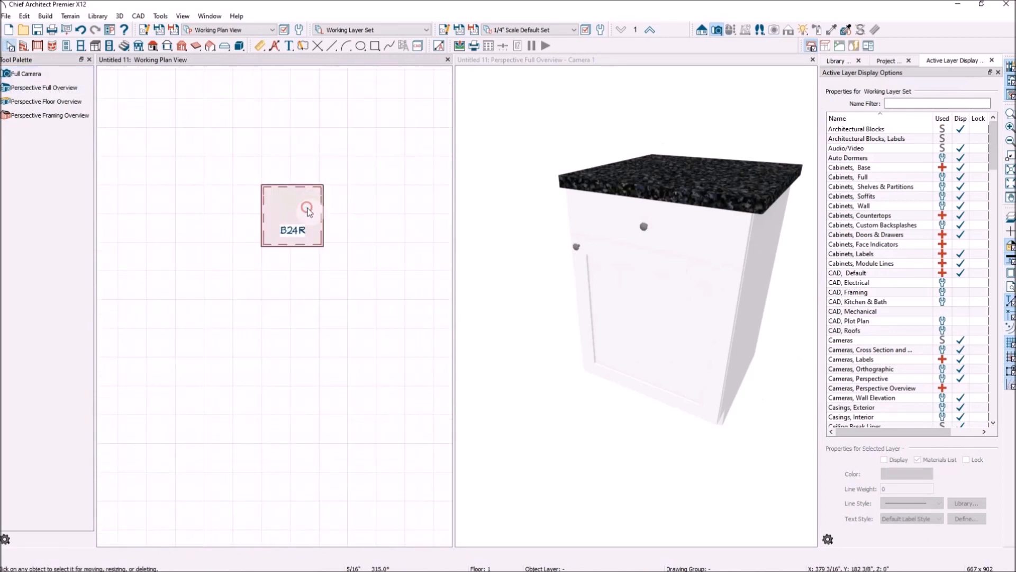
click(317, 215)
drag(322, 215, 350, 215)
scroll(619, 291, down, 2)
scroll(450, 245, down, 1)
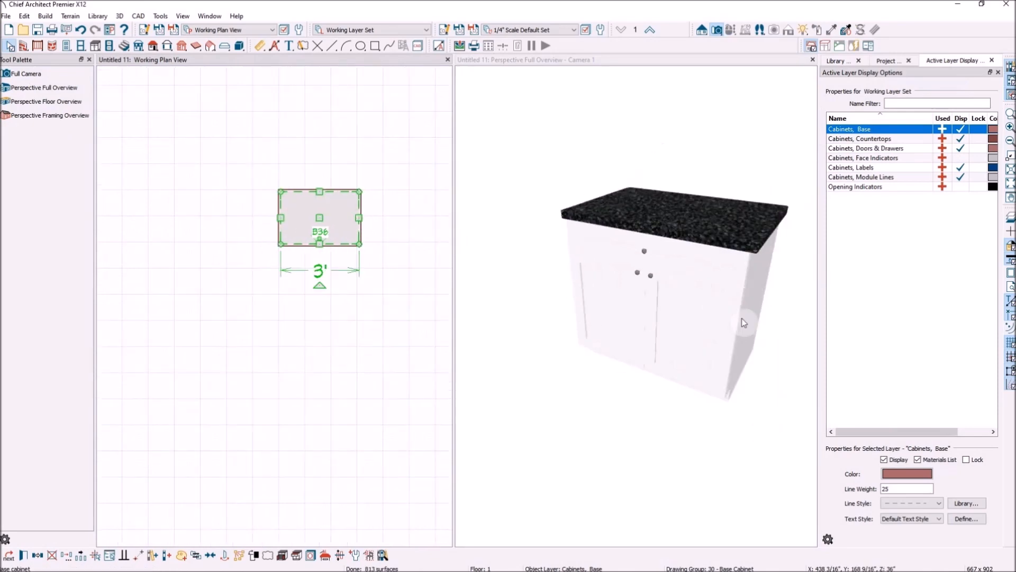
scroll(743, 313, up, 3)
scroll(696, 271, down, 2)
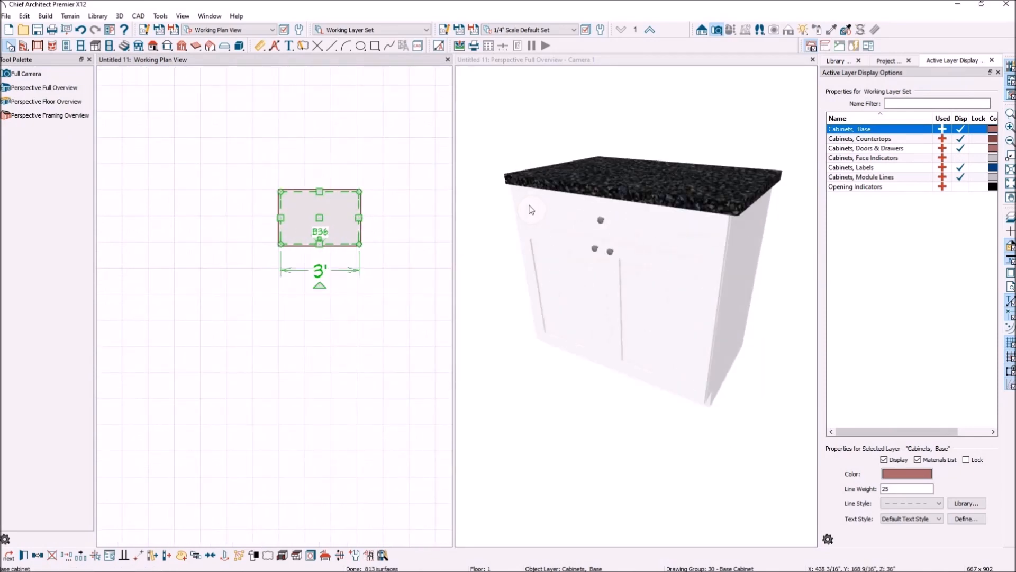
click(308, 137)
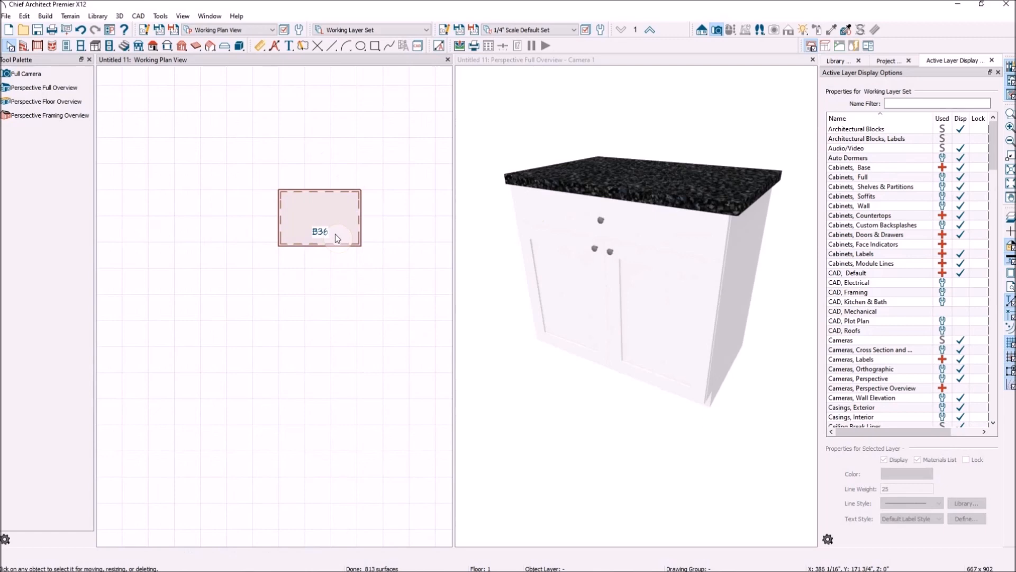
Show the Kohler kitchen sinks in the library and enlarge the area with their thumbnails.
click(837, 61)
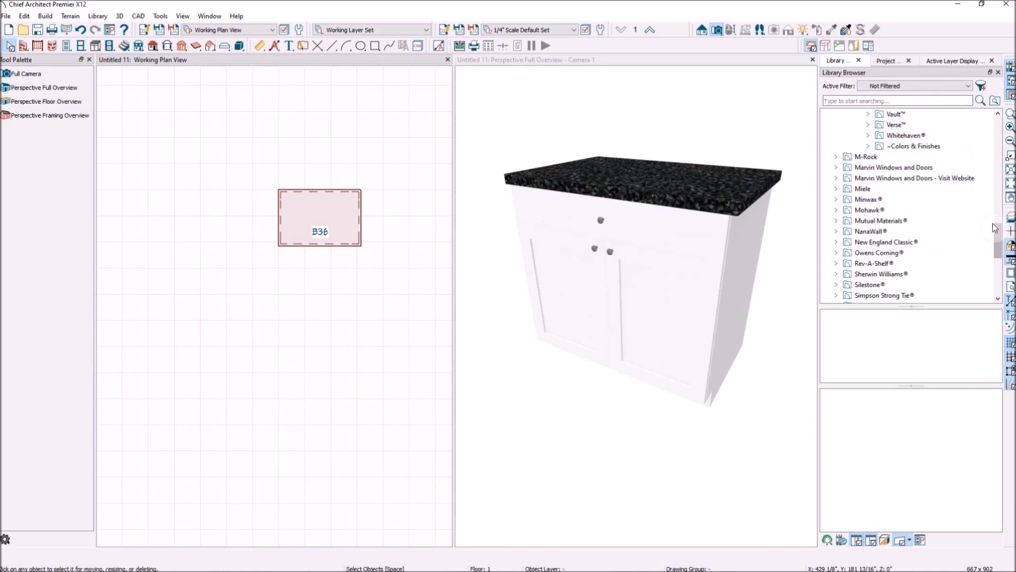
drag(998, 245, 992, 182)
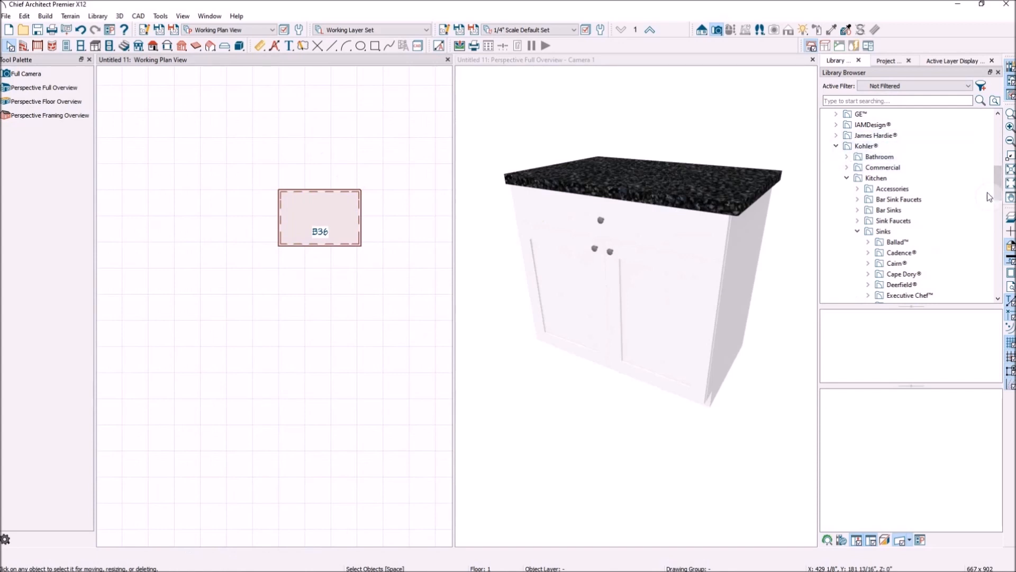
scroll(998, 183, down, 3)
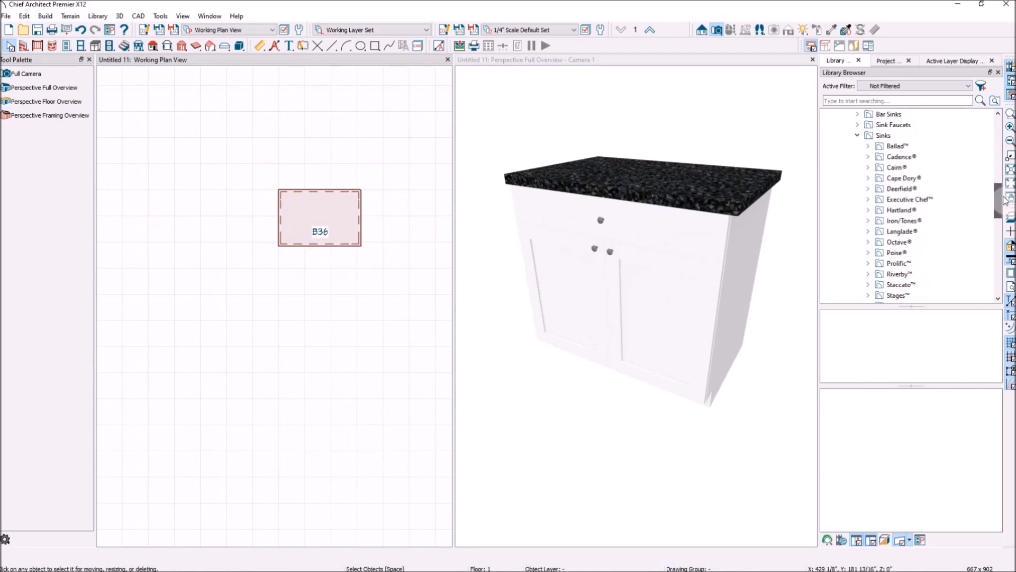
click(886, 136)
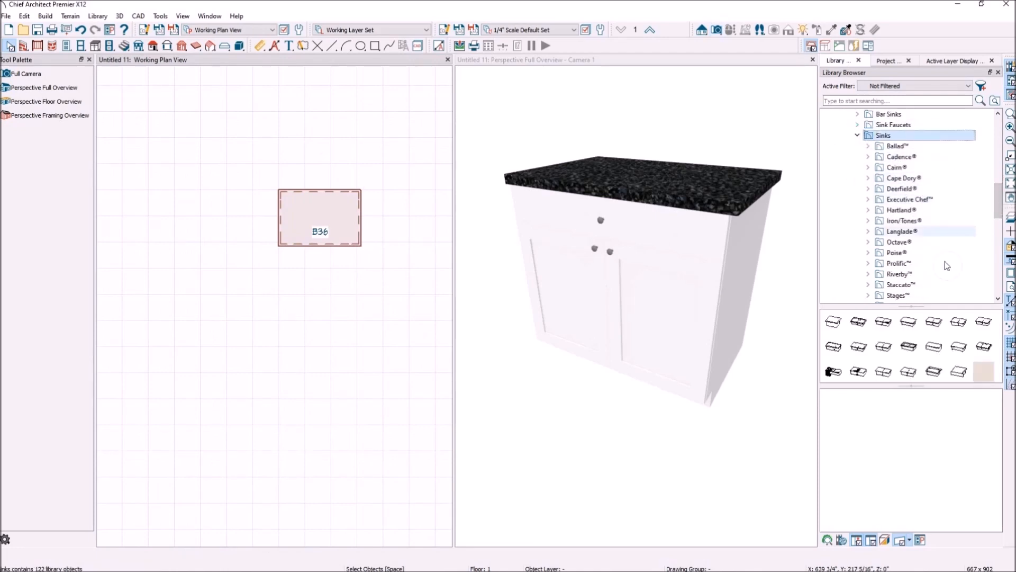
drag(946, 385, 948, 417)
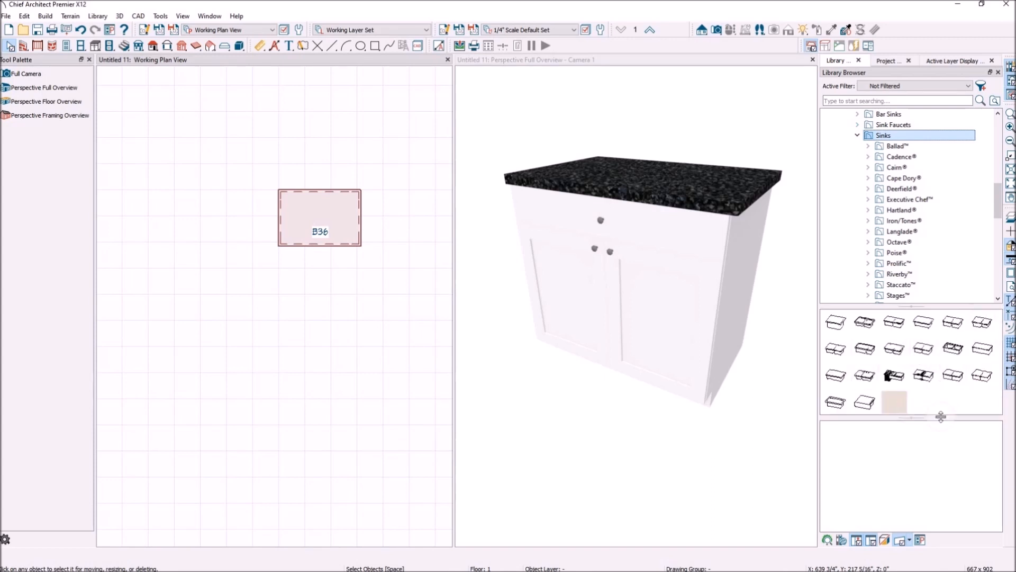
Select the Kohler K-6489 Whitehaven under-mount kitchen sink and place it in the 36-inch base cabinet.
double_click(865, 402)
click(872, 396)
mouse_move(943, 502)
mouse_down()
mouse_move(937, 495)
mouse_move(952, 490)
mouse_move(840, 468)
mouse_move(929, 491)
mouse_up()
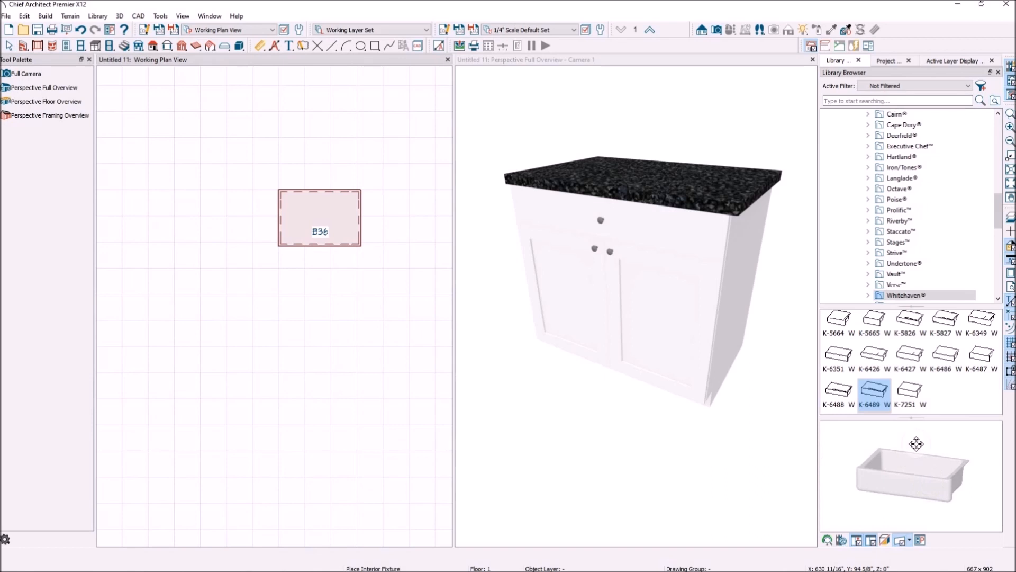
click(874, 390)
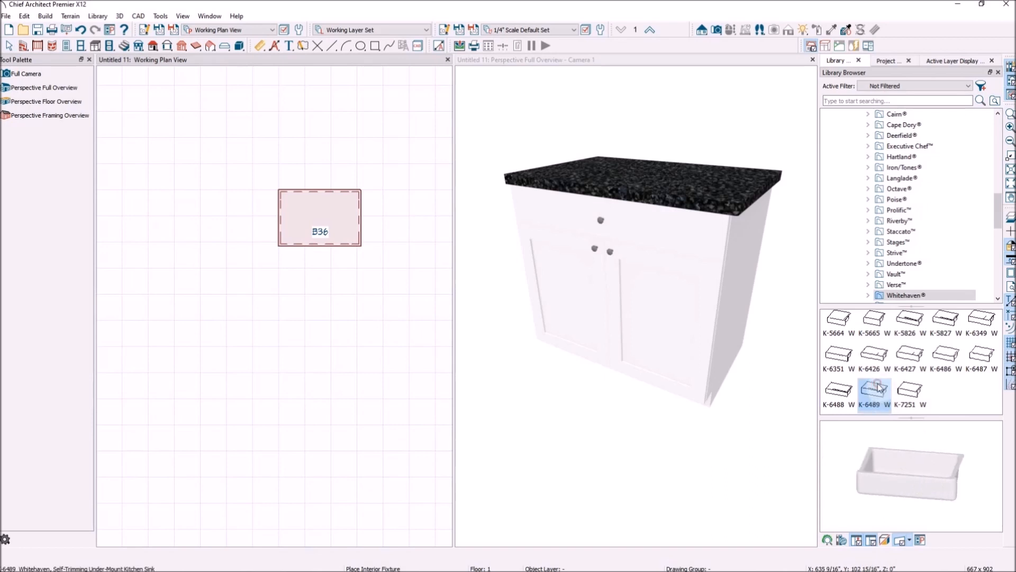
click(322, 215)
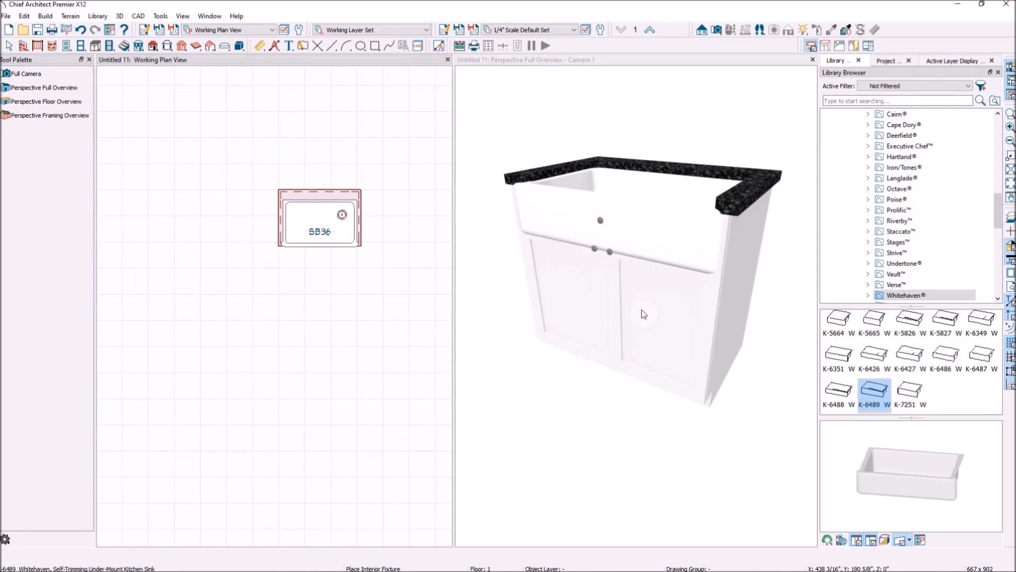
Open the sink cabinet's specification from the 3D view and show its Front/Sides/Back settings.
click(601, 123)
click(731, 31)
drag(710, 93, 746, 367)
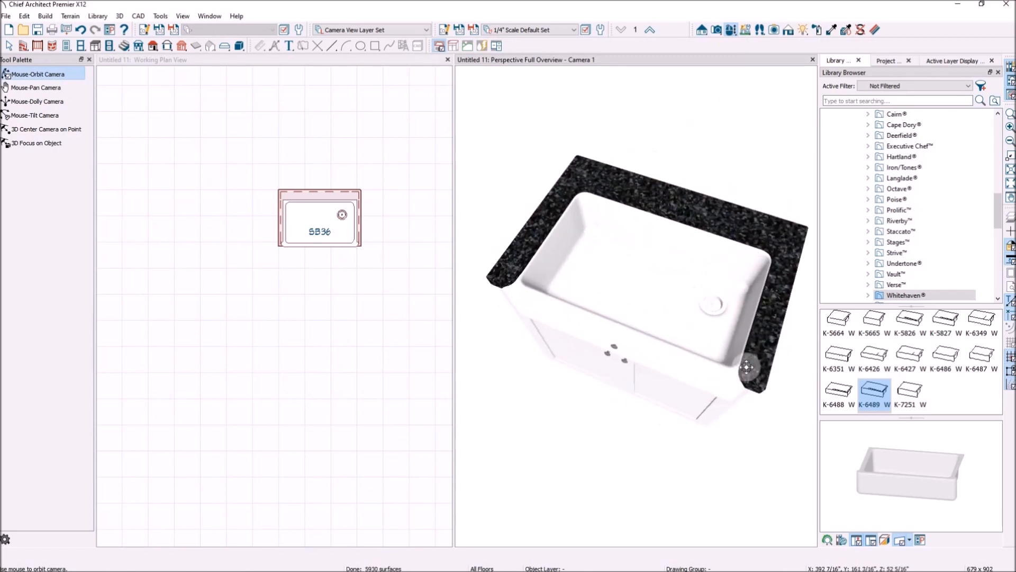
drag(632, 182, 667, 122)
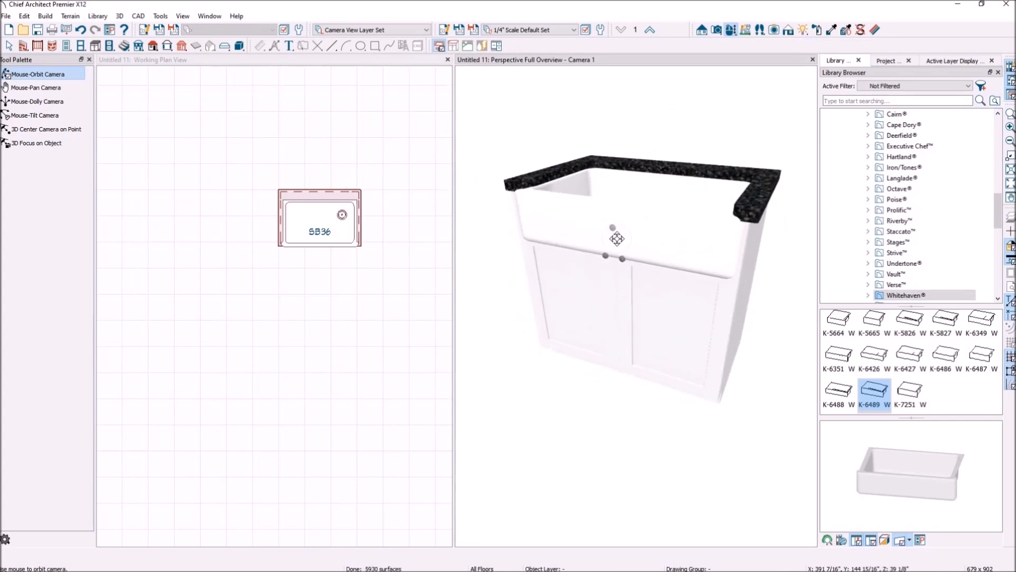
click(9, 46)
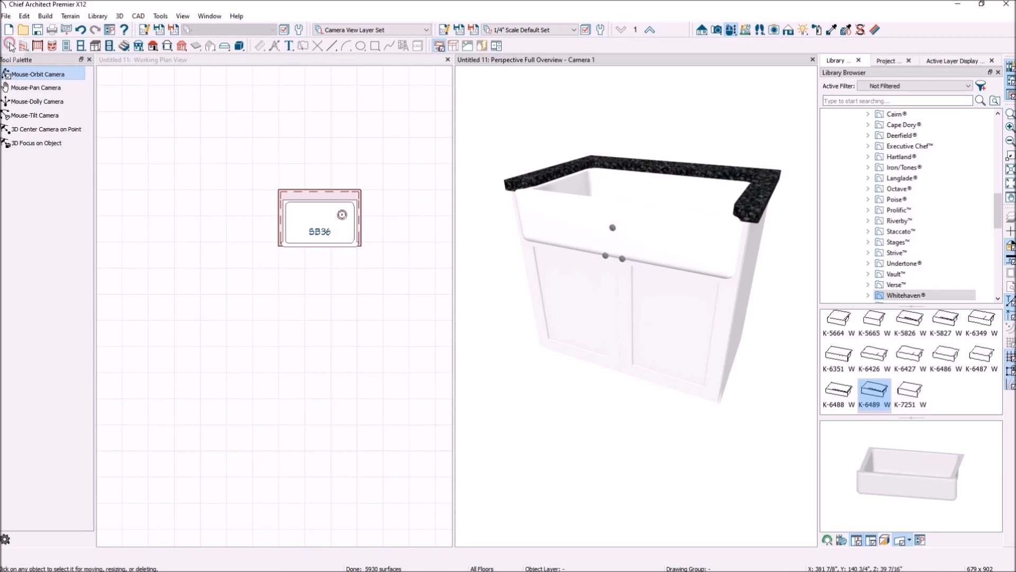
click(650, 294)
double_click(650, 290)
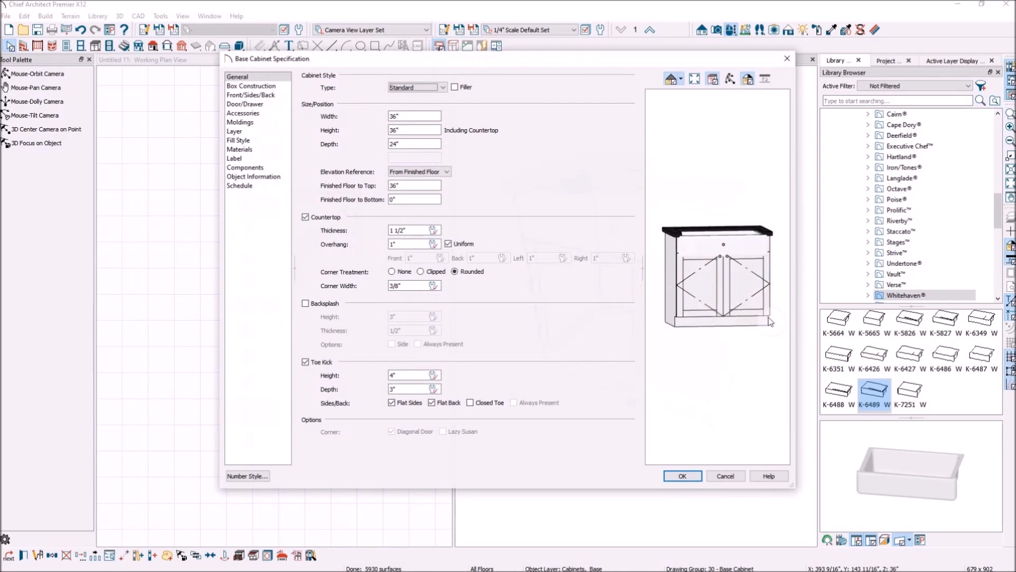
click(270, 97)
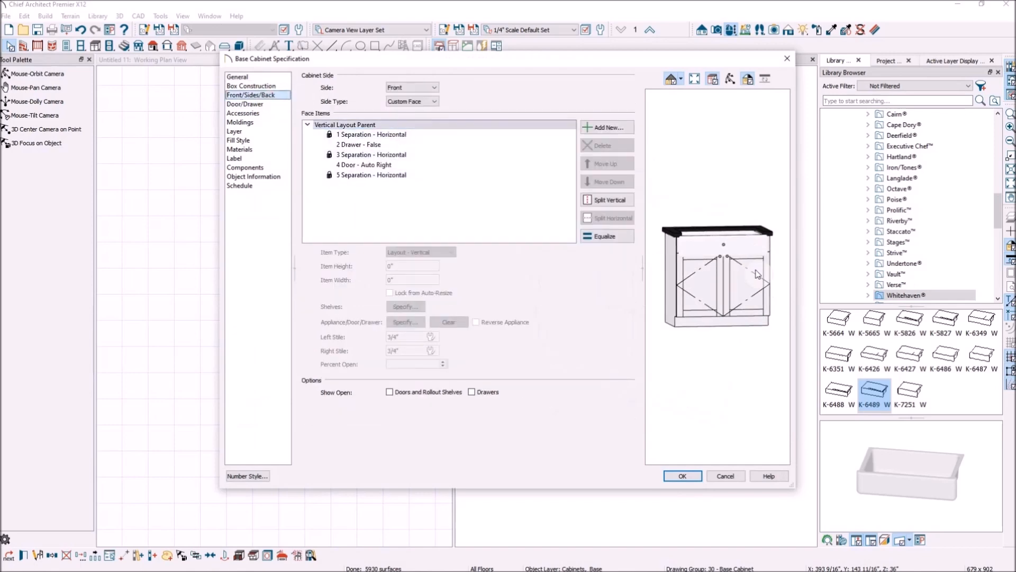
Change the false drawer above the cabinet doors to a Blank Area.
click(774, 333)
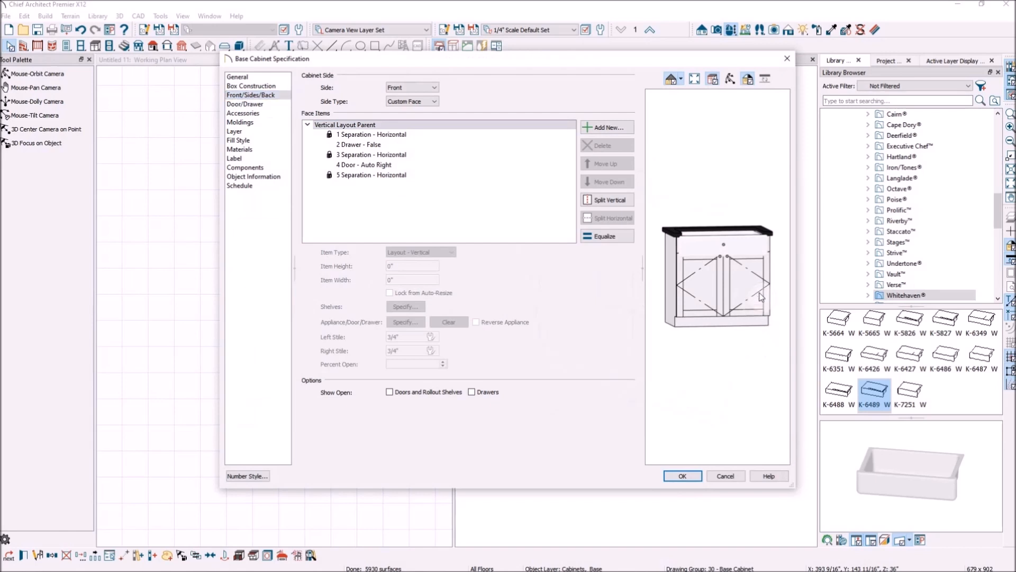
click(729, 78)
mouse_move(773, 271)
mouse_down()
mouse_move(699, 284)
mouse_move(763, 272)
mouse_up()
scroll(747, 269, up, 2)
scroll(747, 270, down, 1)
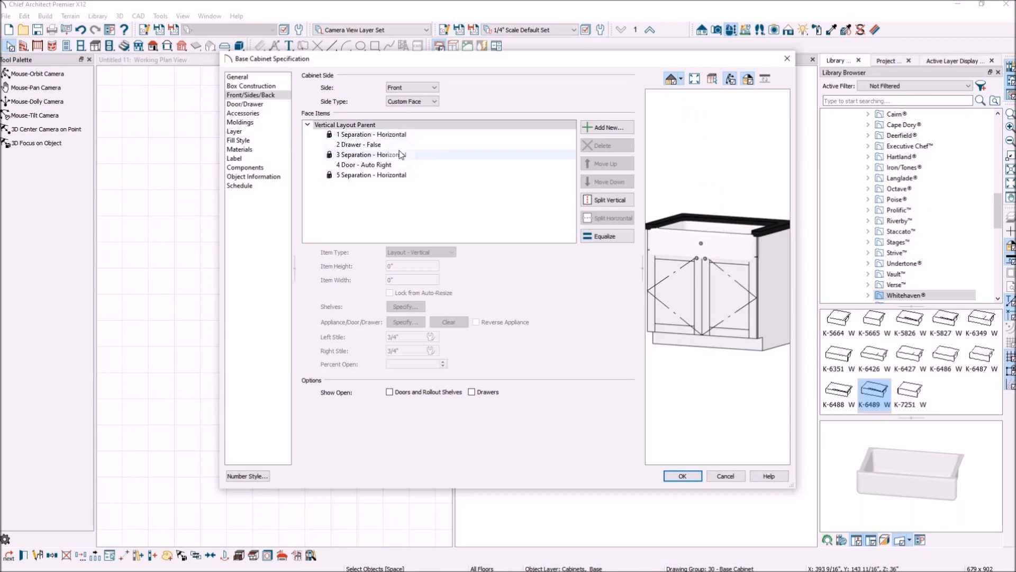
click(378, 145)
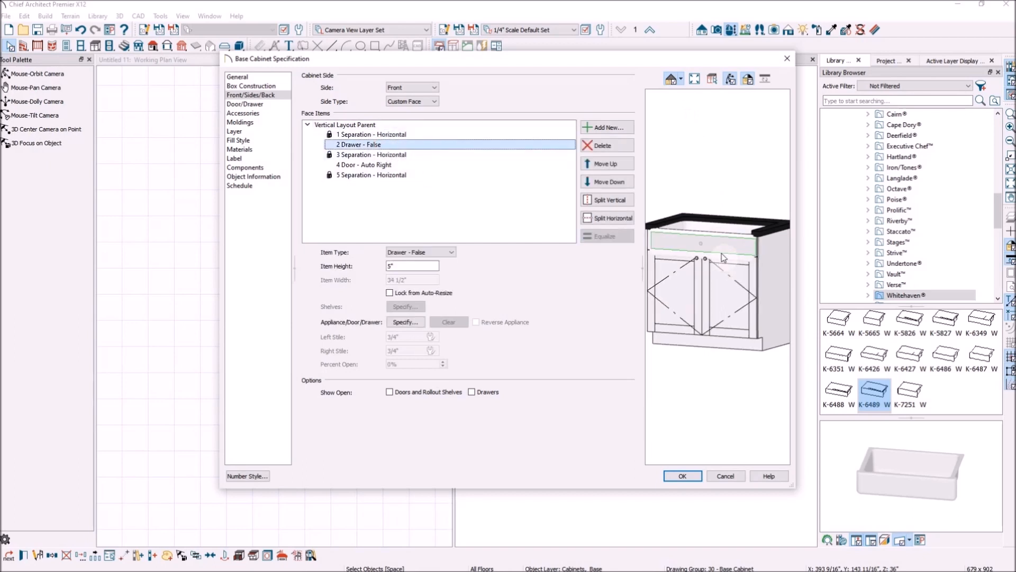
click(429, 263)
click(449, 253)
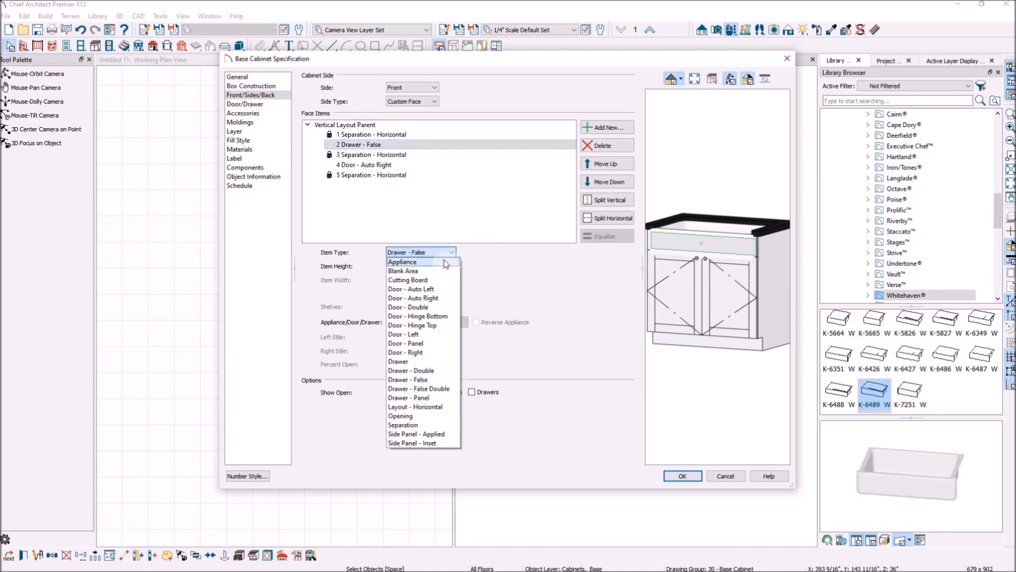
click(433, 271)
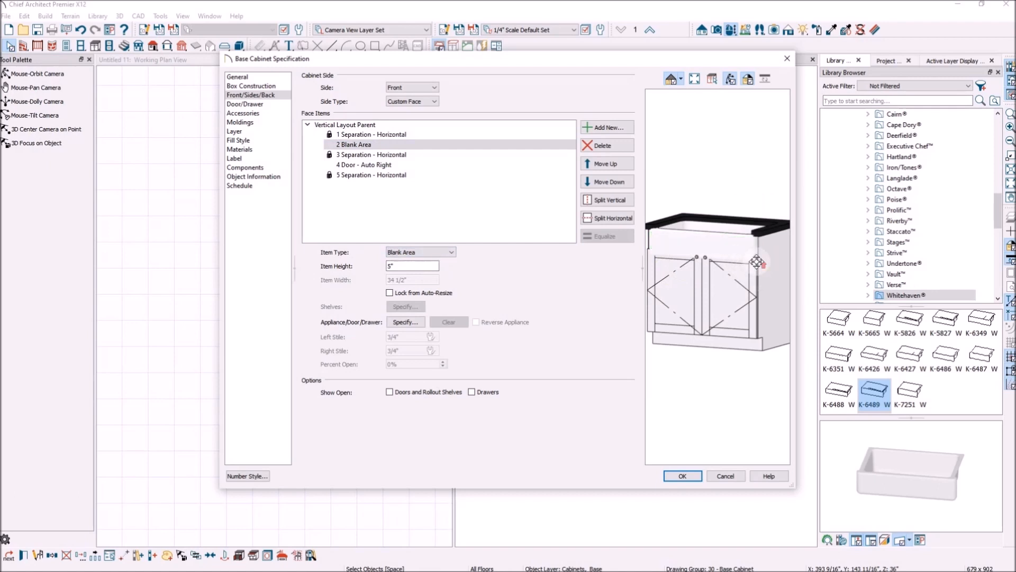
Set the blank area's item height to 10 inches and lock it from auto-resizing.
scroll(756, 250, up, 2)
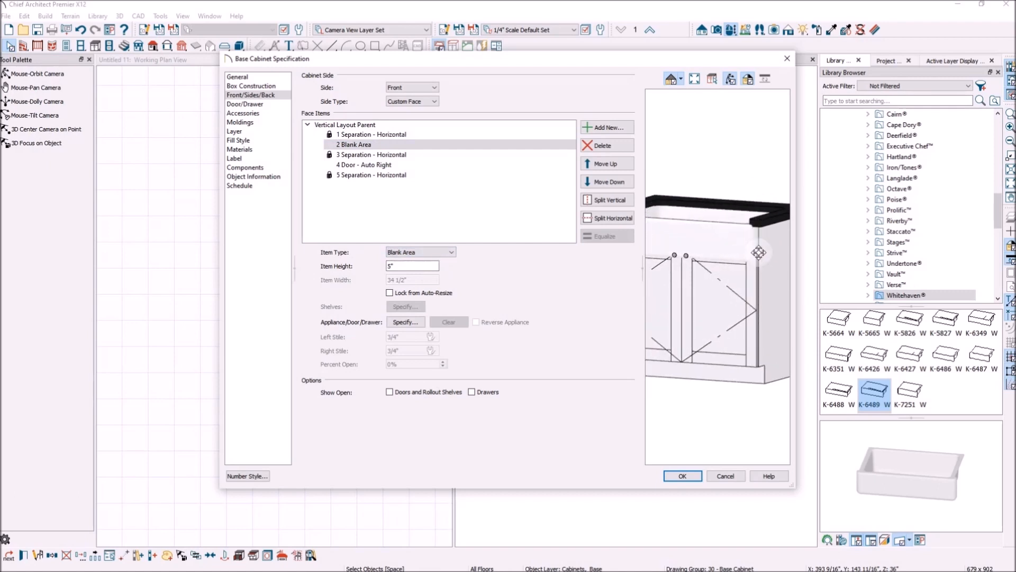
scroll(769, 253, down, 2)
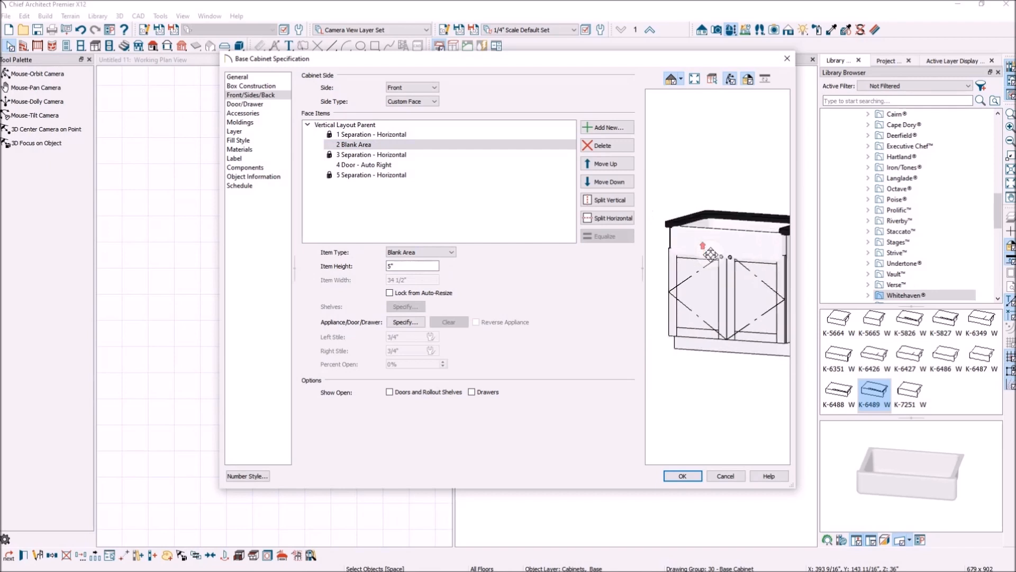
scroll(706, 253, up, 2)
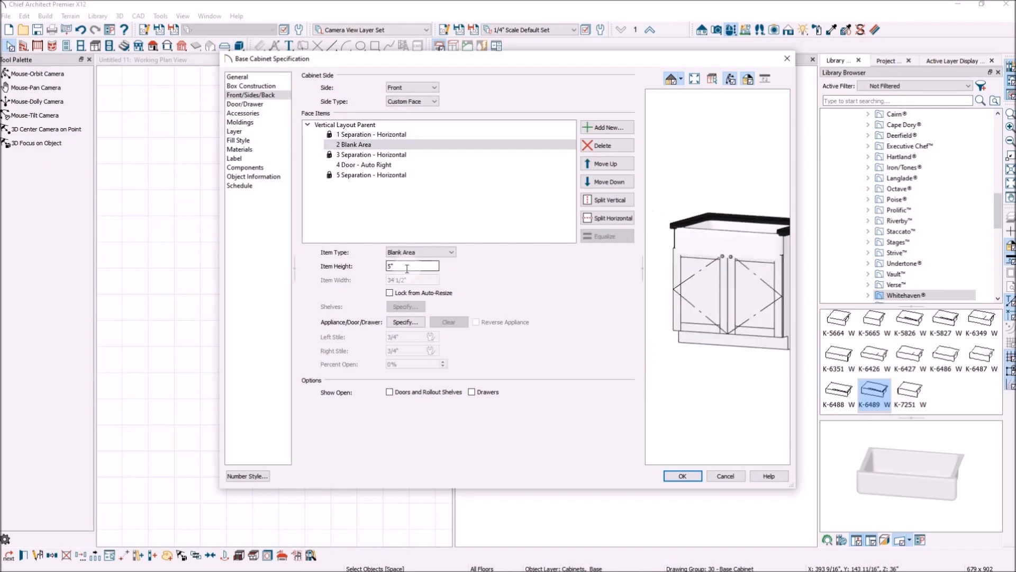
double_click(415, 269)
text(10)
click(389, 293)
Set the blank area's item height to 8 inches, keeping it locked from auto-resizing.
click(406, 266)
double_click(406, 266)
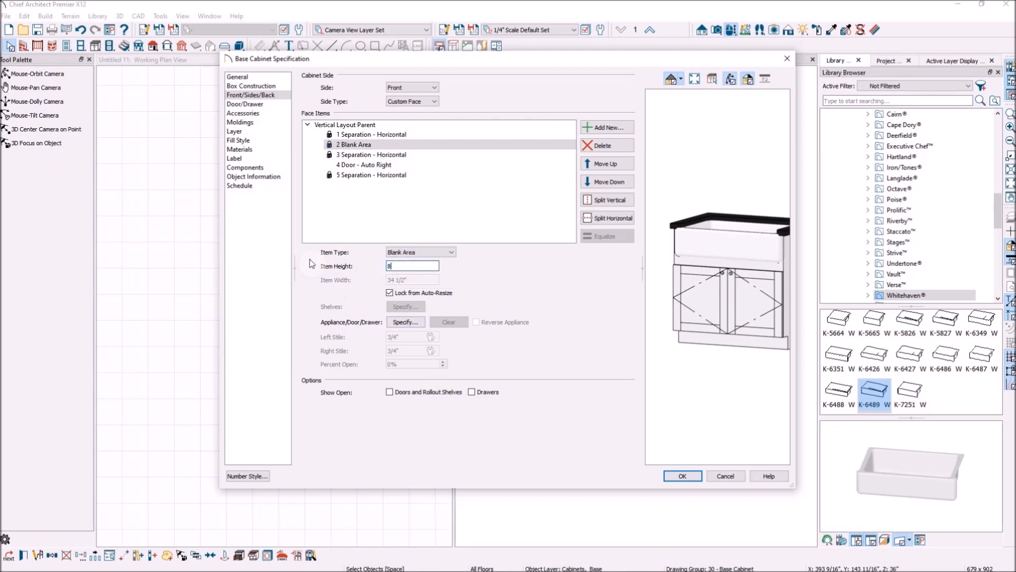
key(Tab)
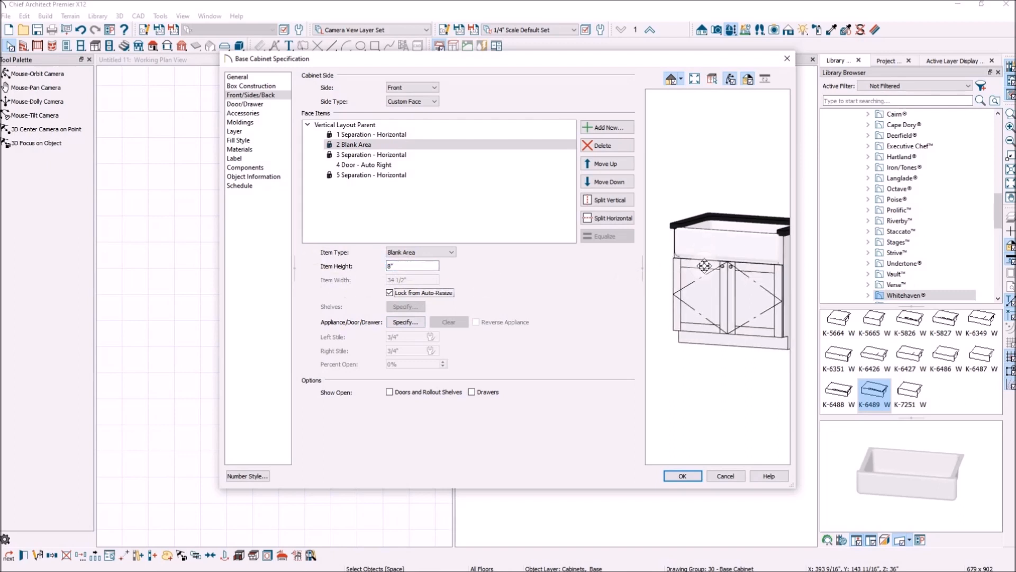
Examine from several angles in the cabinet preview how the sink apron meets the cabinet doors, sides and countertop.
scroll(737, 249, up, 5)
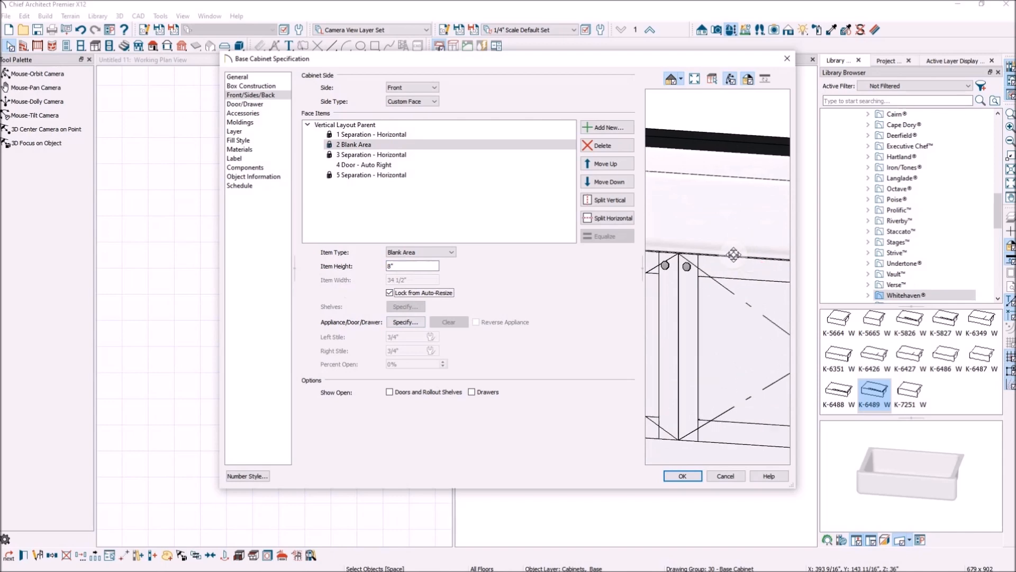
scroll(731, 248, down, 5)
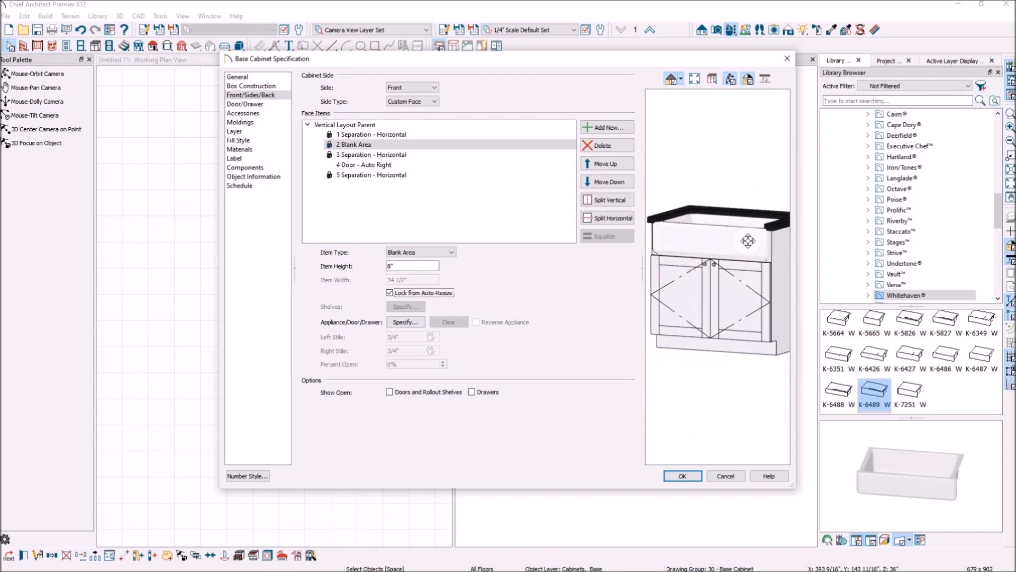
scroll(743, 245, down, 2)
scroll(740, 232, up, 2)
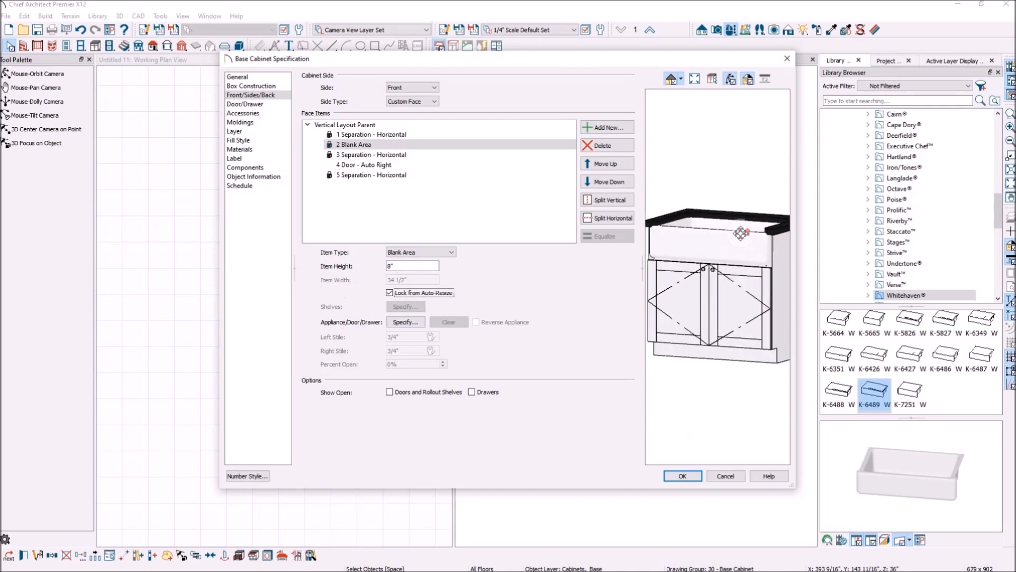
drag(760, 305, 844, 318)
drag(717, 294, 690, 276)
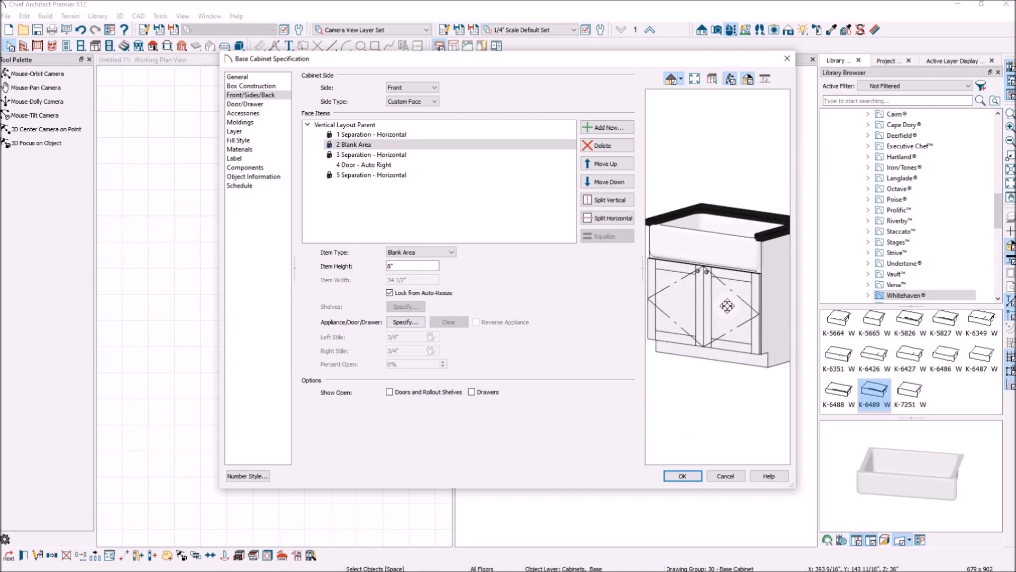
drag(742, 302, 766, 315)
drag(701, 324, 715, 287)
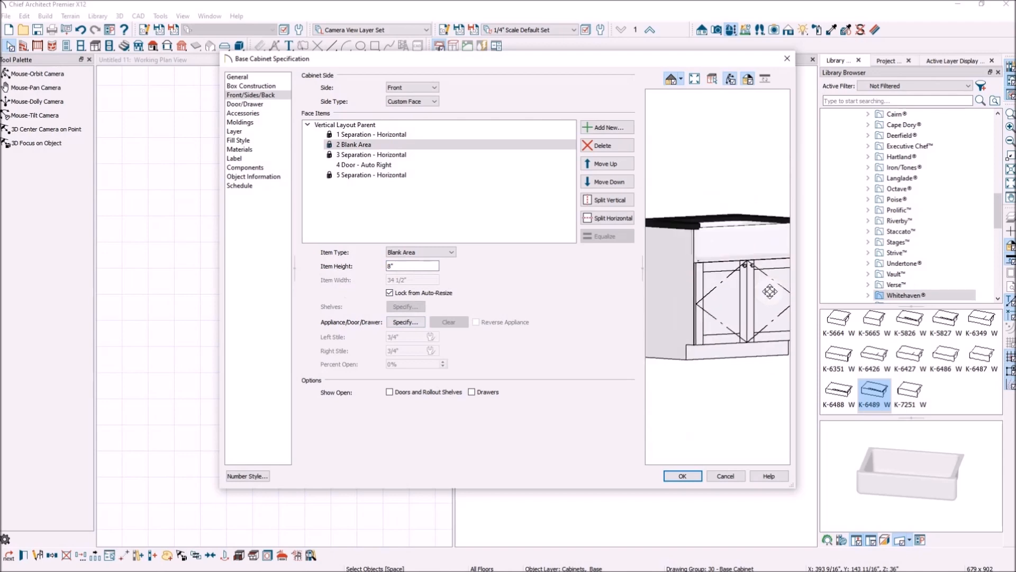
drag(737, 295, 635, 344)
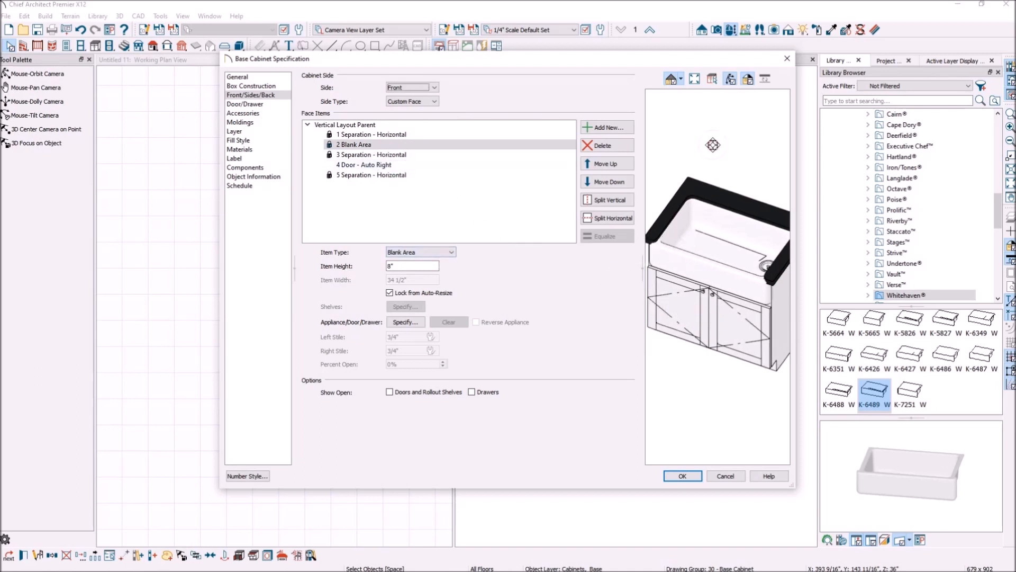
scroll(727, 263, down, 3)
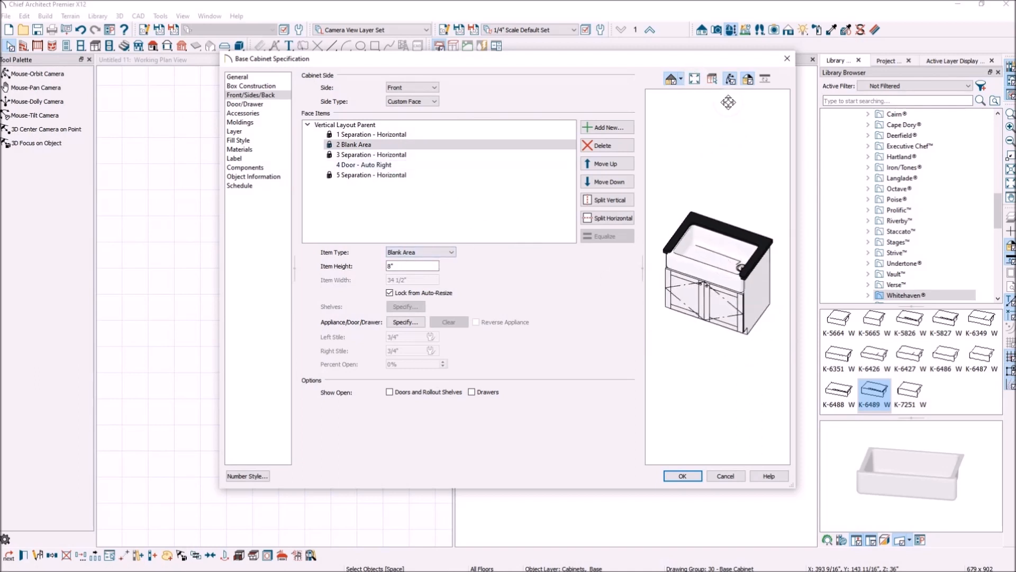
Try front offsets of 4 inches and 2 inches for the Whitehaven sink in the cabinet's accessories settings.
click(721, 262)
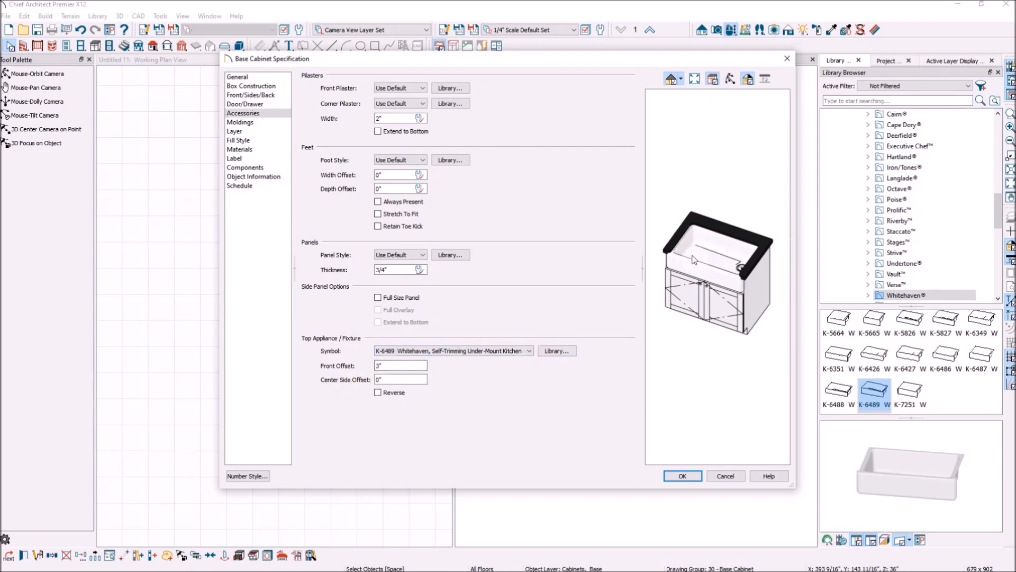
double_click(393, 367)
click(392, 377)
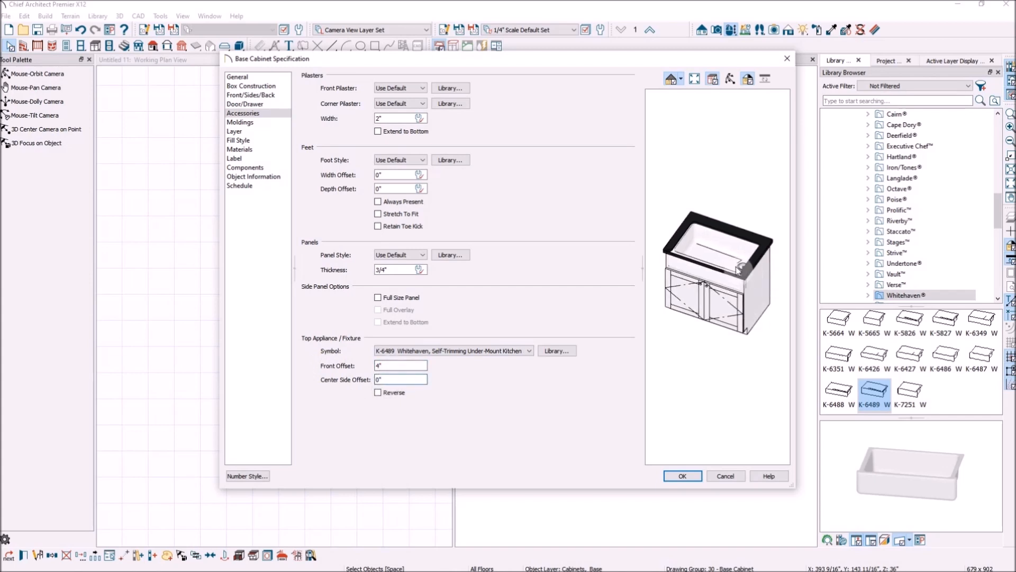
scroll(736, 264, up, 4)
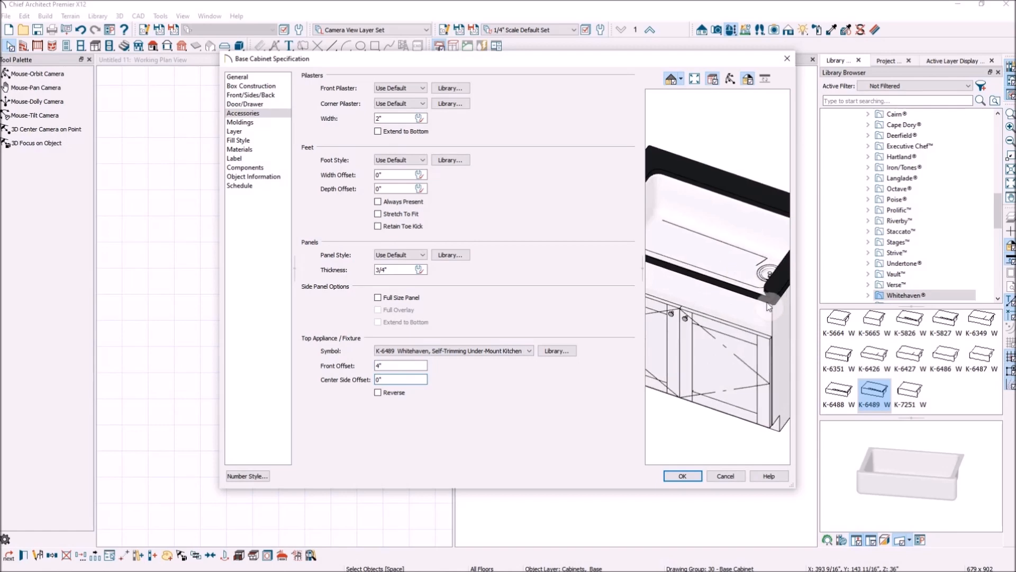
scroll(776, 308, down, 4)
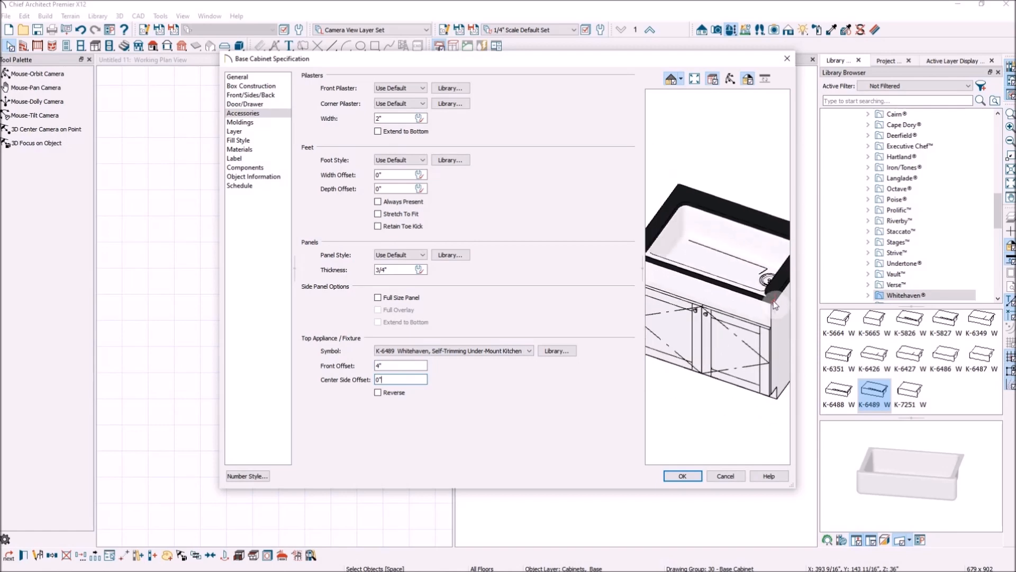
double_click(396, 366)
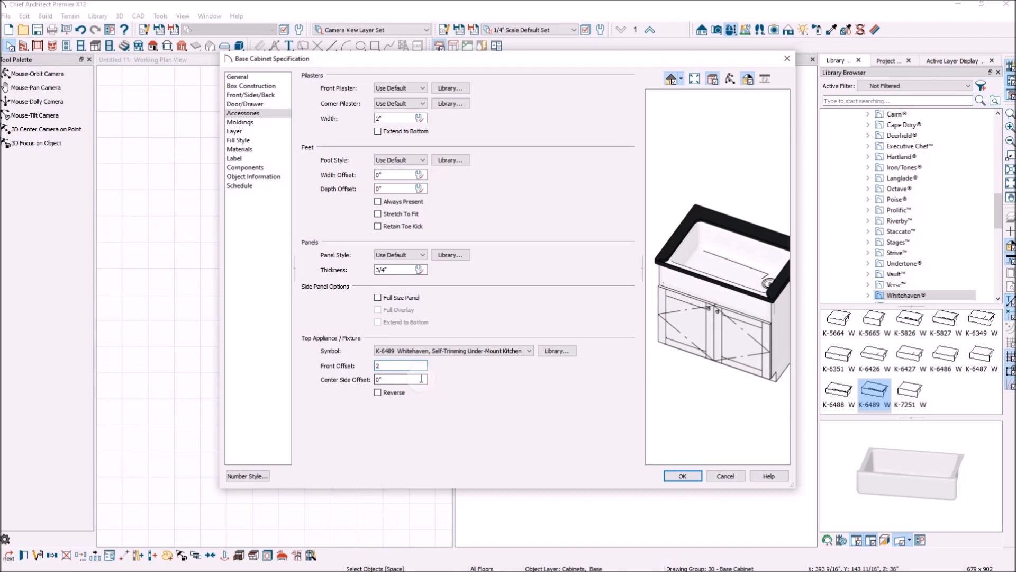
click(402, 378)
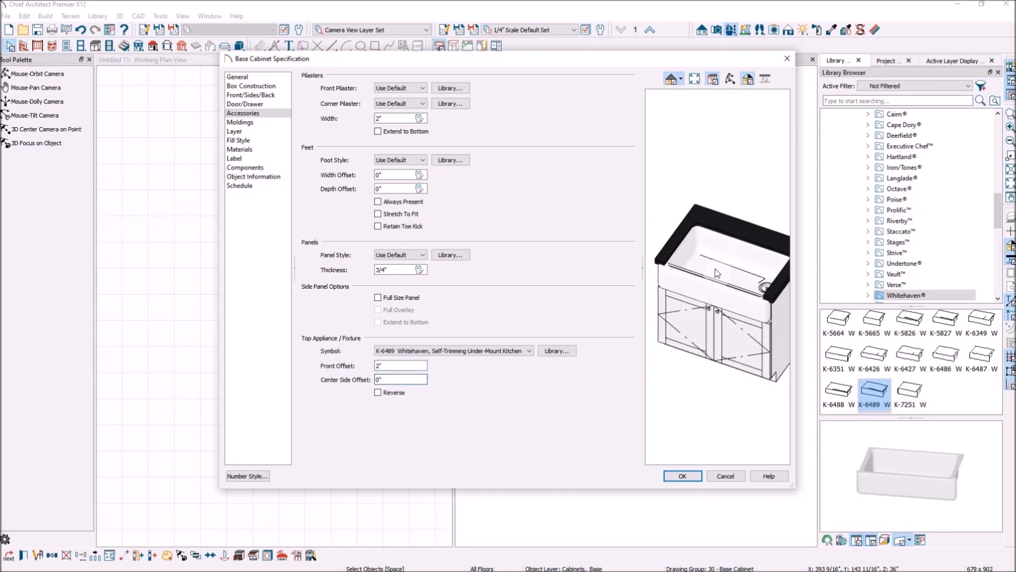
Set the sink's front offset to 3 inches, check the preview, and apply the cabinet specification.
double_click(395, 366)
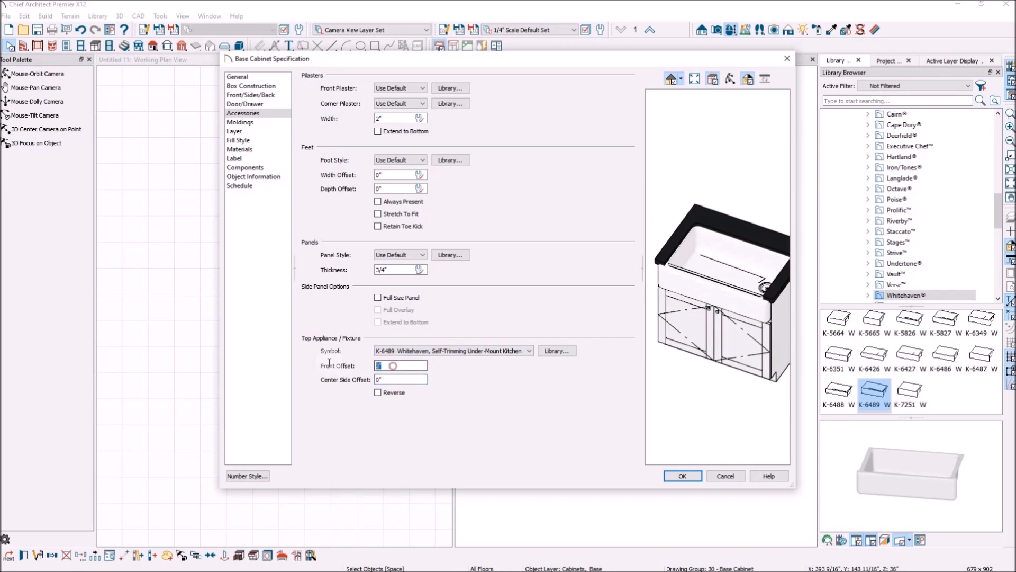
text(3)
click(402, 379)
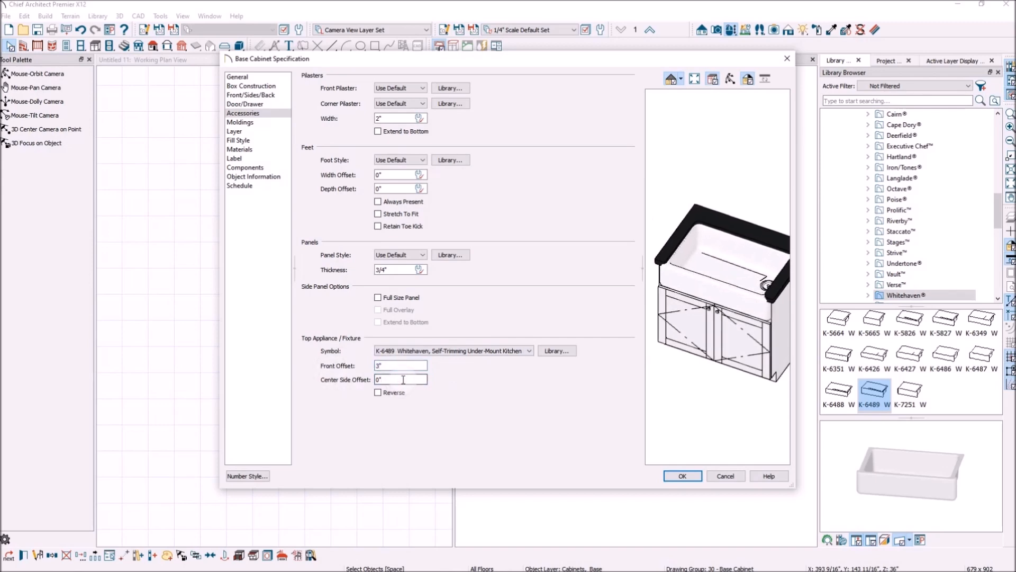
scroll(741, 255, up, 3)
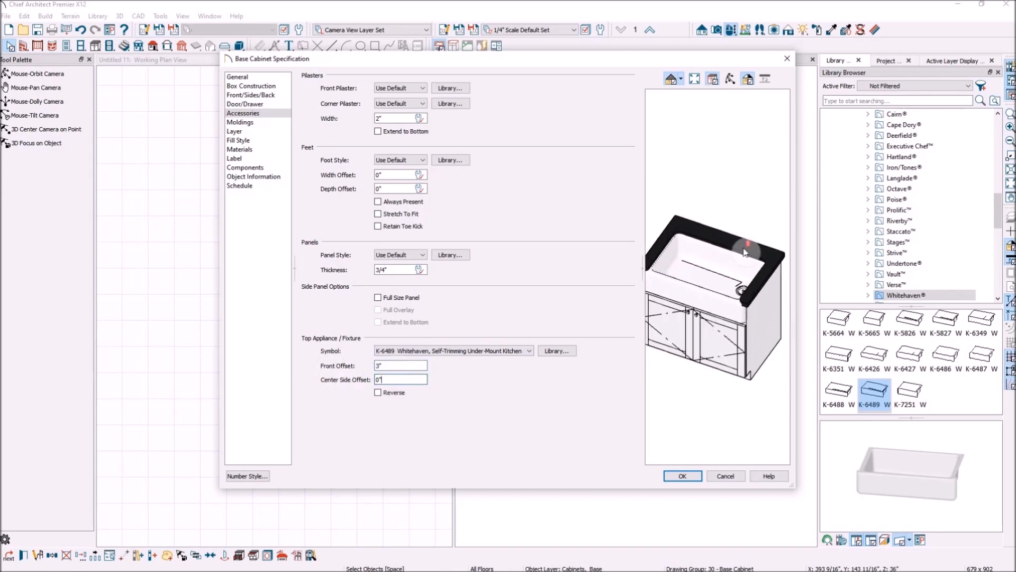
scroll(724, 336, down, 3)
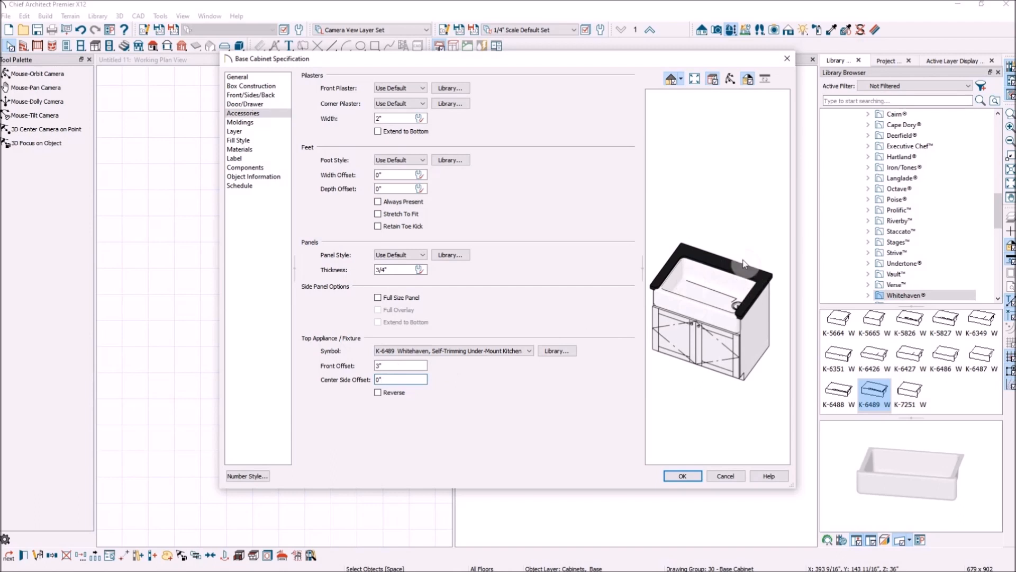
click(678, 476)
click(647, 458)
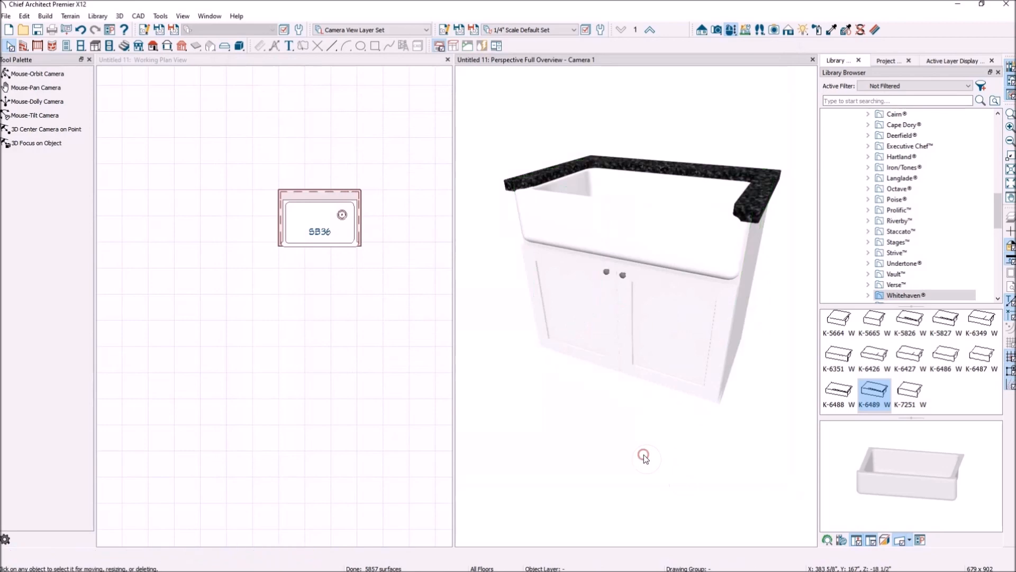
Stretch the right side of the sink base cabinet in the plan view to a total width of 3'-3".
click(731, 30)
drag(721, 419, 608, 399)
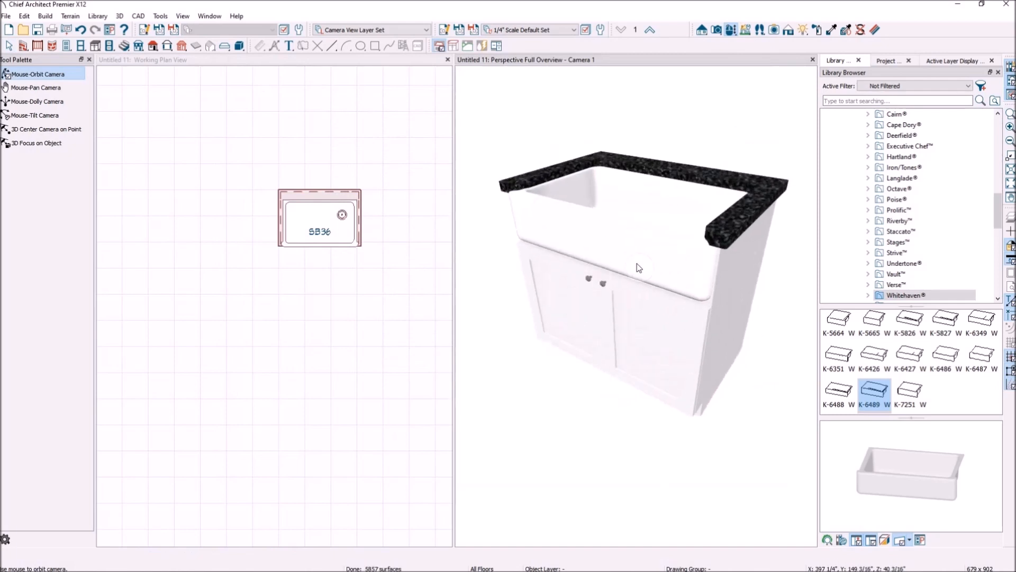
key(space)
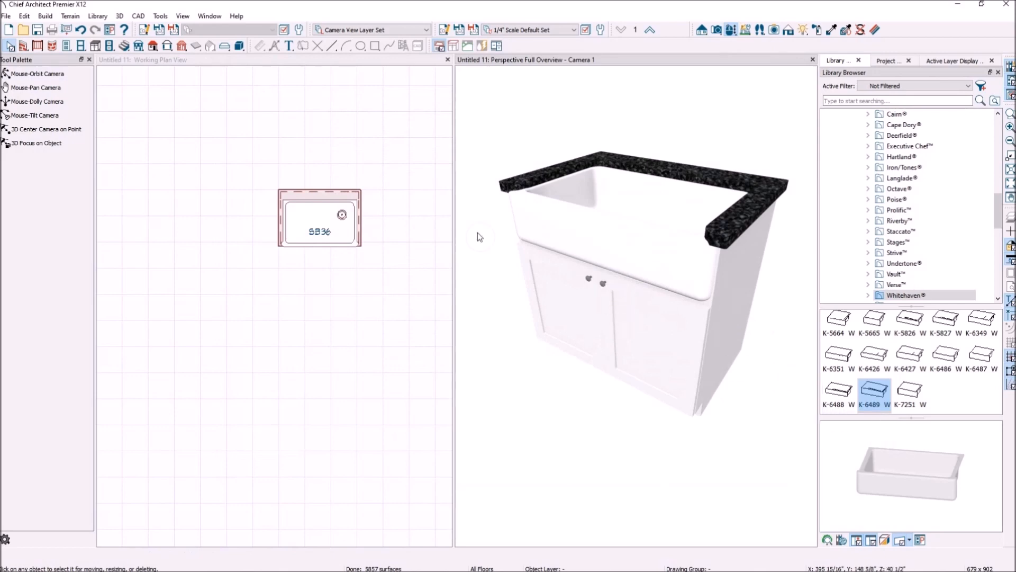
scroll(326, 196, up, 1)
click(325, 197)
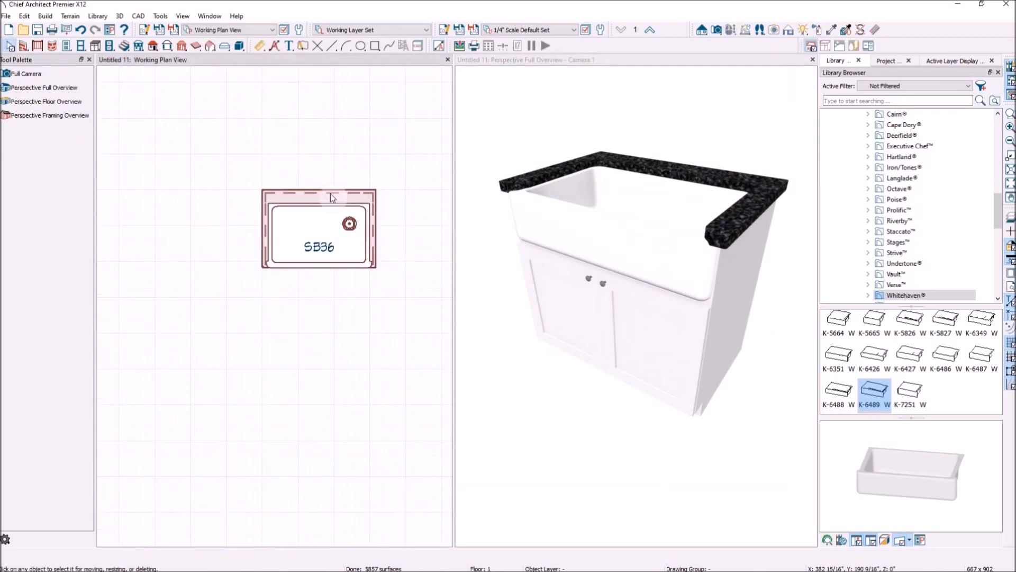
click(325, 197)
drag(374, 229, 384, 229)
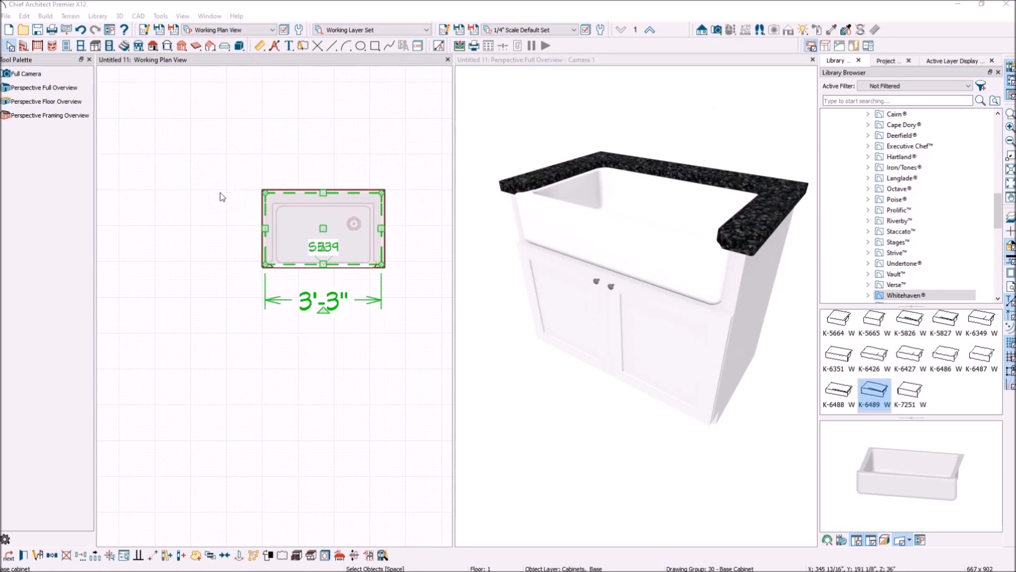
click(307, 119)
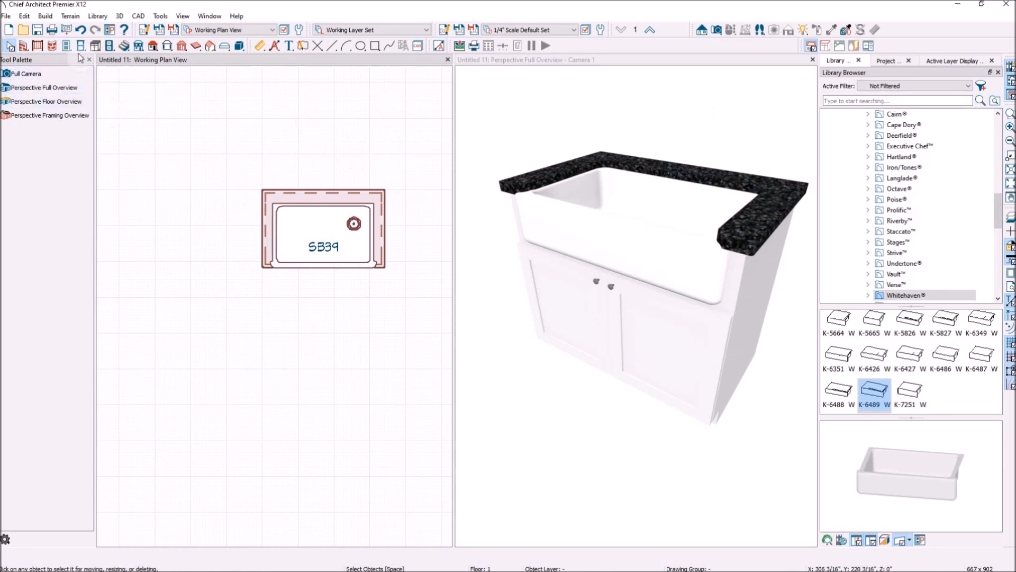
Place a new 24-inch base cabinet to the left of the sink cabinet in the plan view.
click(93, 47)
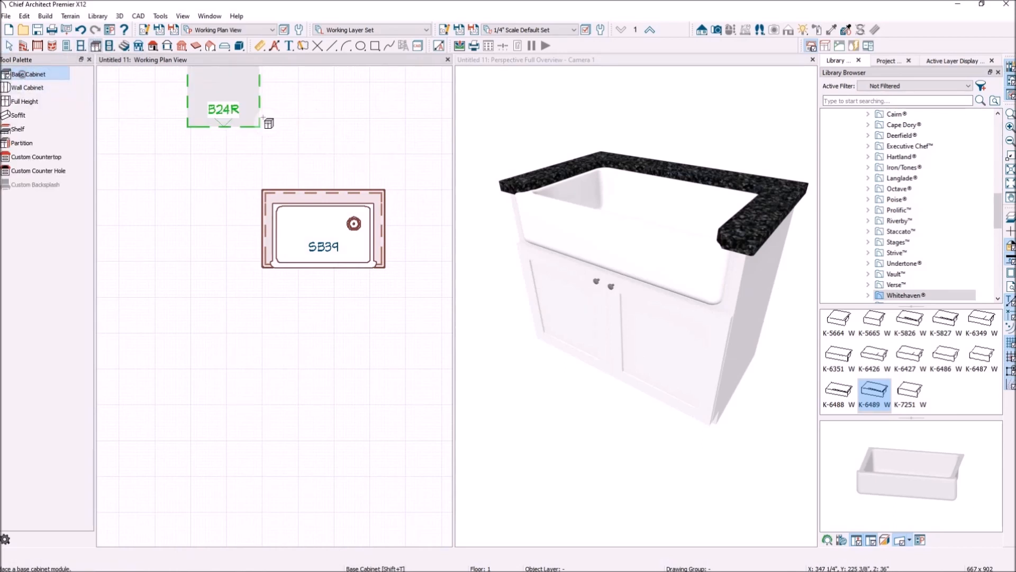
scroll(403, 145, down, 2)
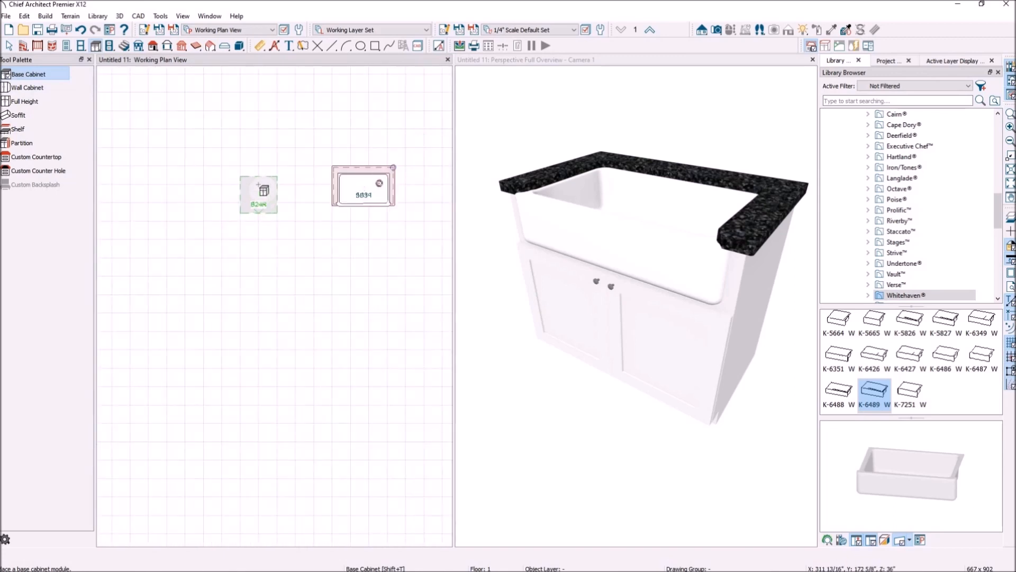
click(233, 183)
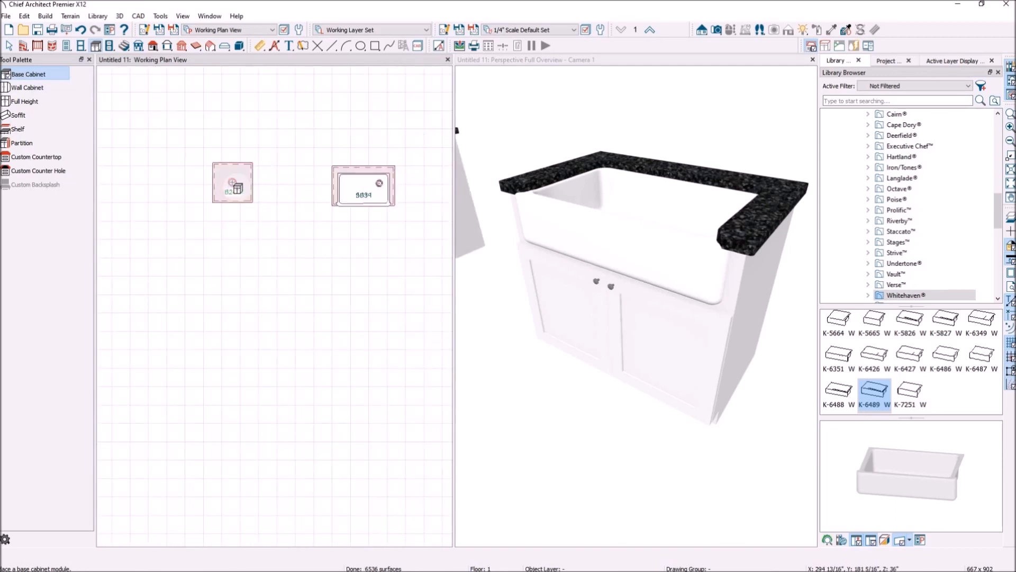
scroll(637, 232, down, 5)
scroll(479, 180, up, 5)
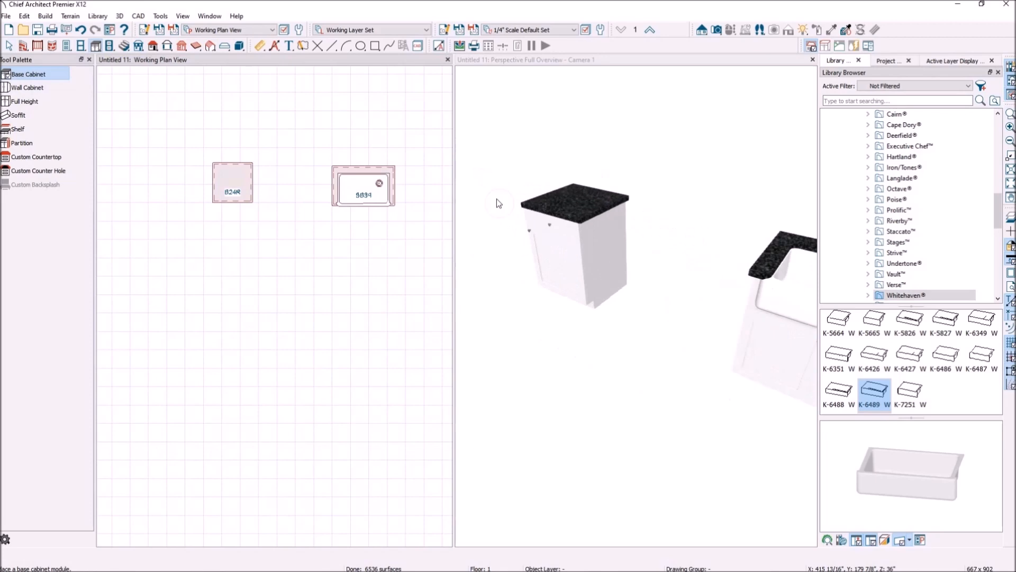
scroll(531, 280, up, 4)
scroll(600, 295, down, 3)
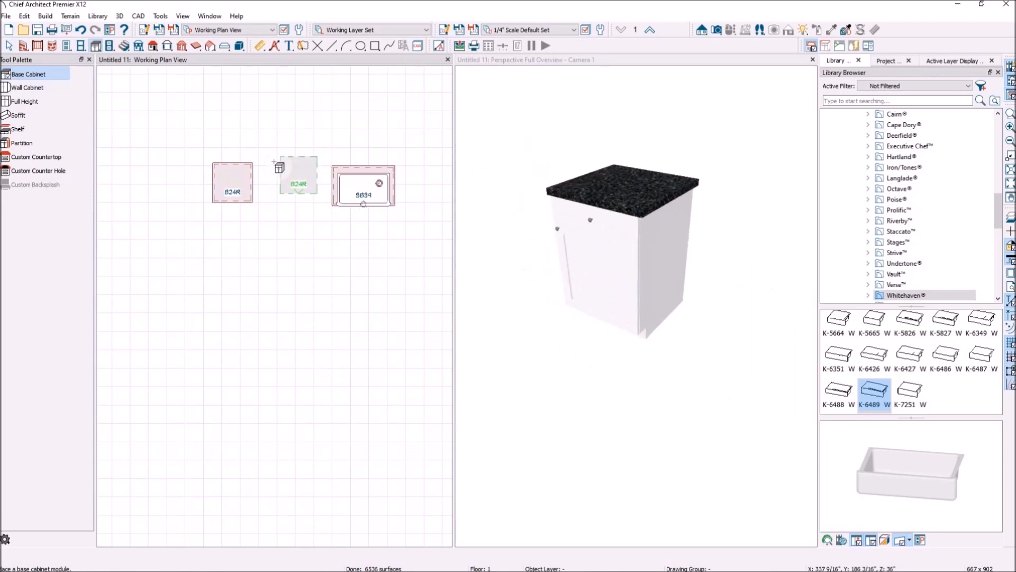
Stretch the right side of the new base cabinet to a width of 3 feet.
key(space)
scroll(197, 126, up, 2)
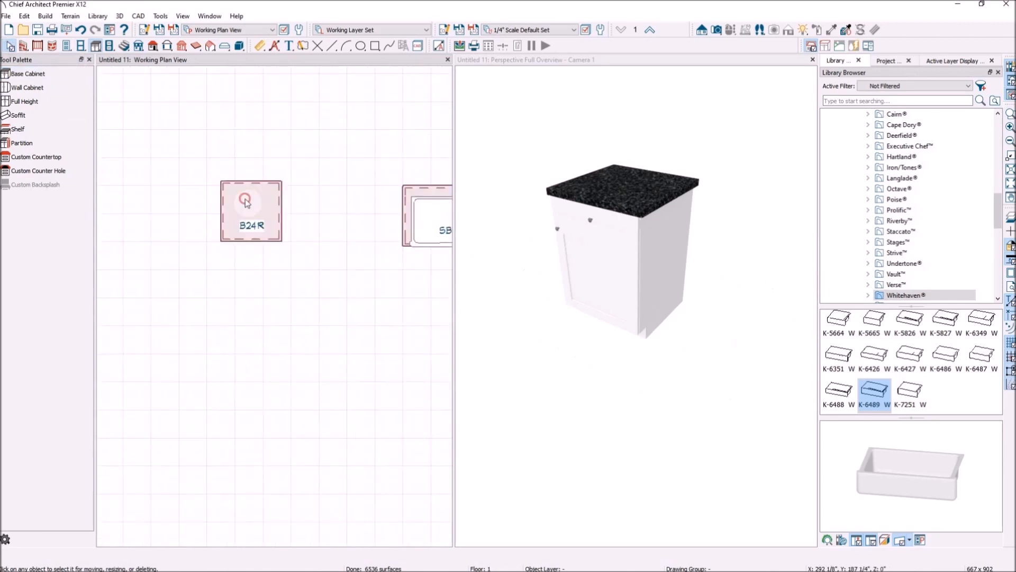
click(244, 199)
drag(282, 210, 309, 212)
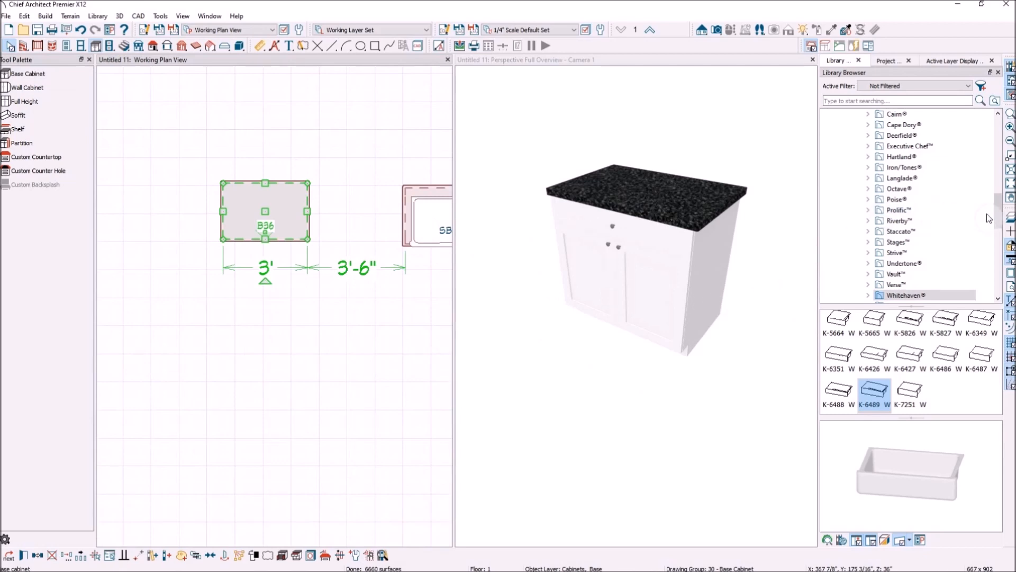
Search the library for "apron sink", preview the Apron Front Sink without a faucet, and clear the search.
drag(997, 220, 997, 191)
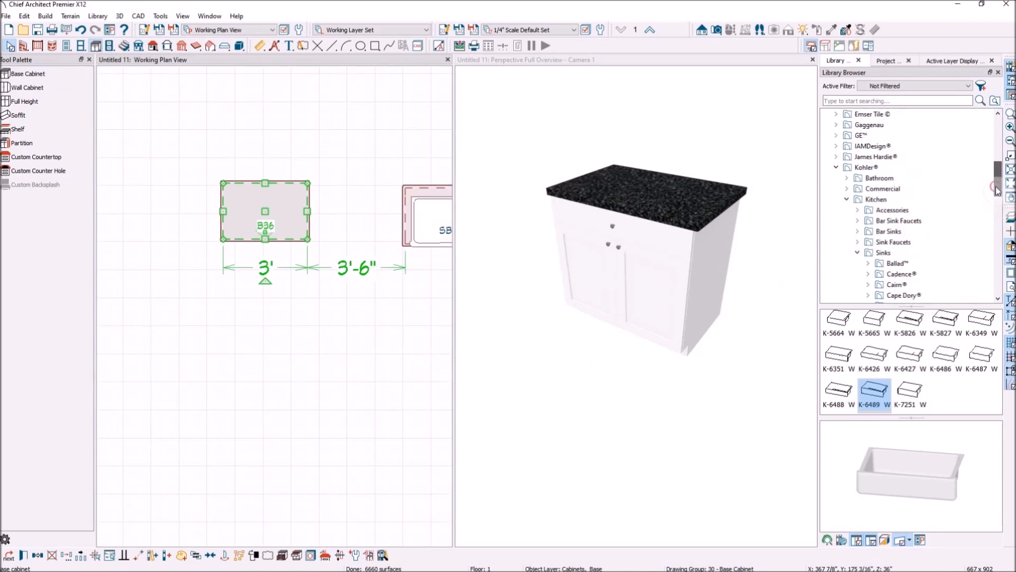
click(835, 167)
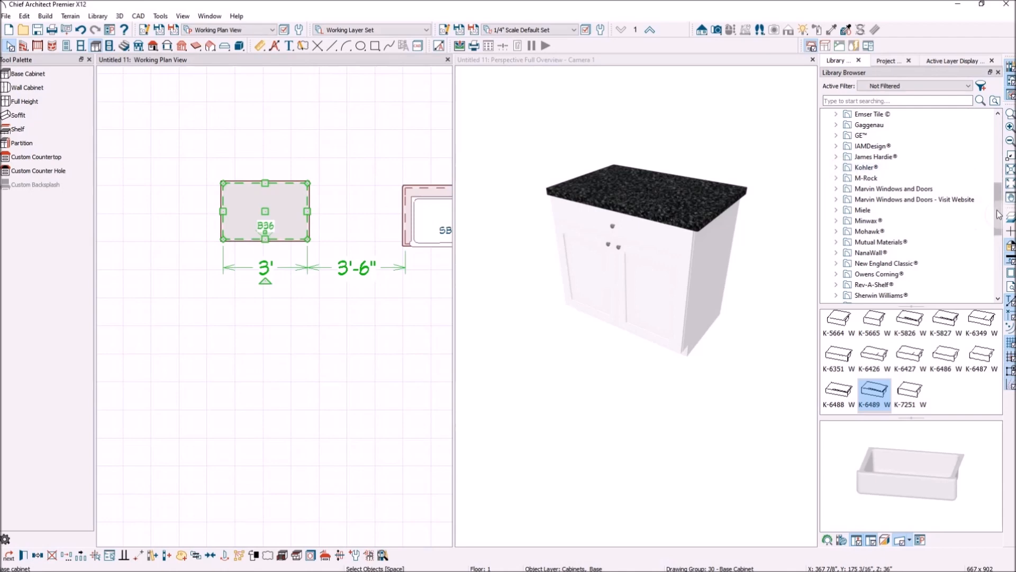
drag(999, 214, 998, 150)
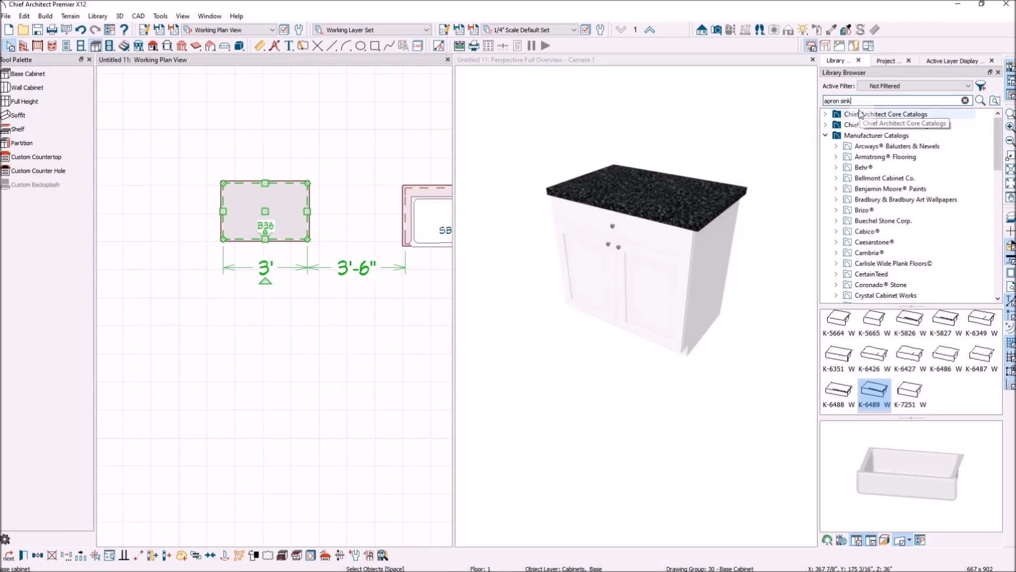
key(Return)
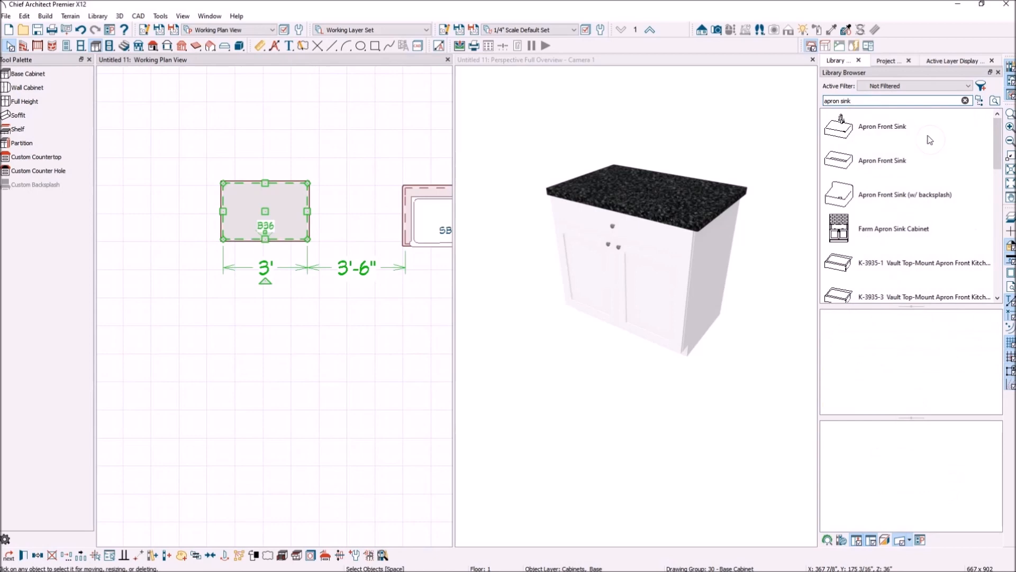
click(849, 168)
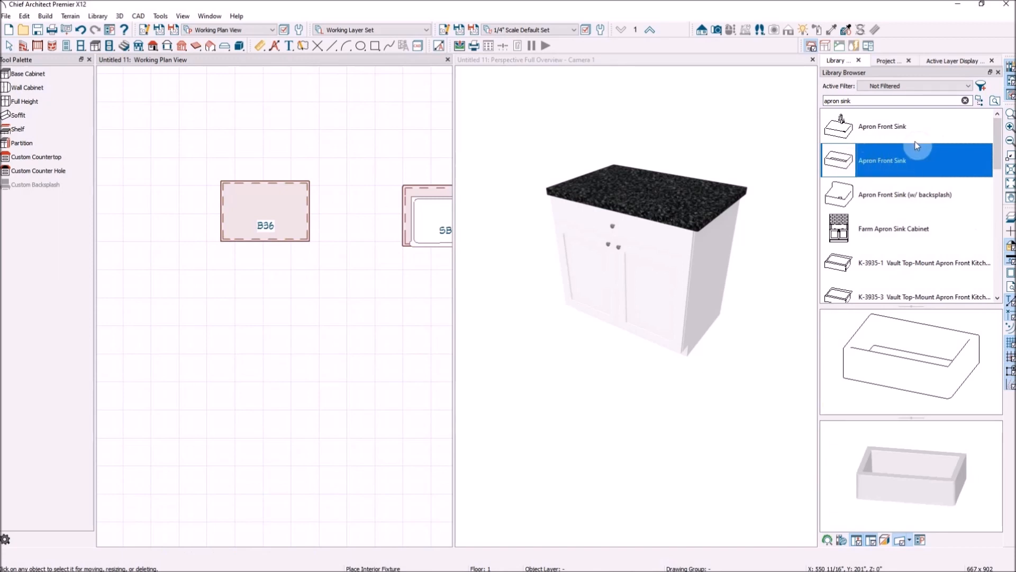
click(966, 100)
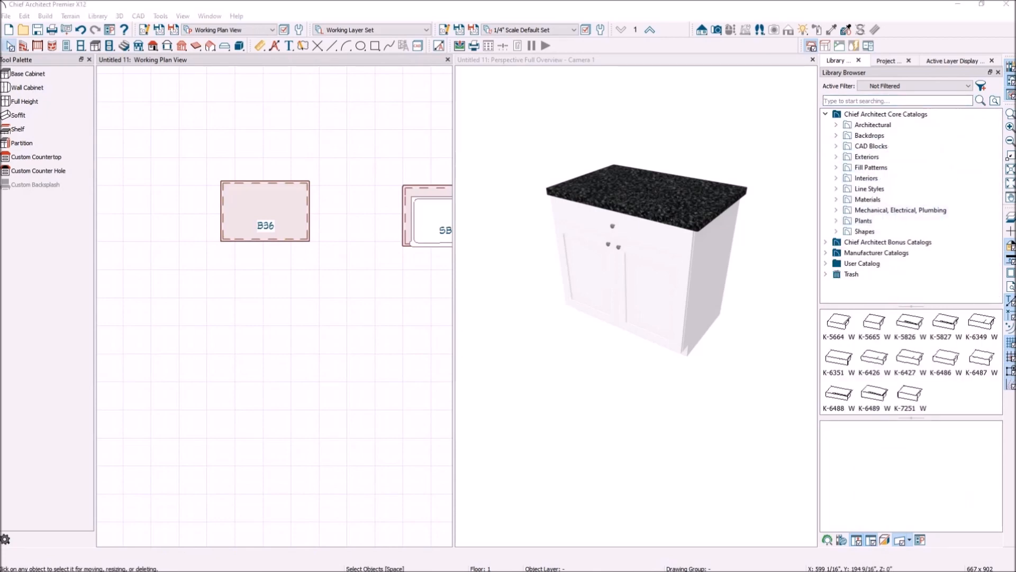
Browse the core catalog's Architectural fixtures to the kitchen sinks and open the Apron Front category.
click(836, 125)
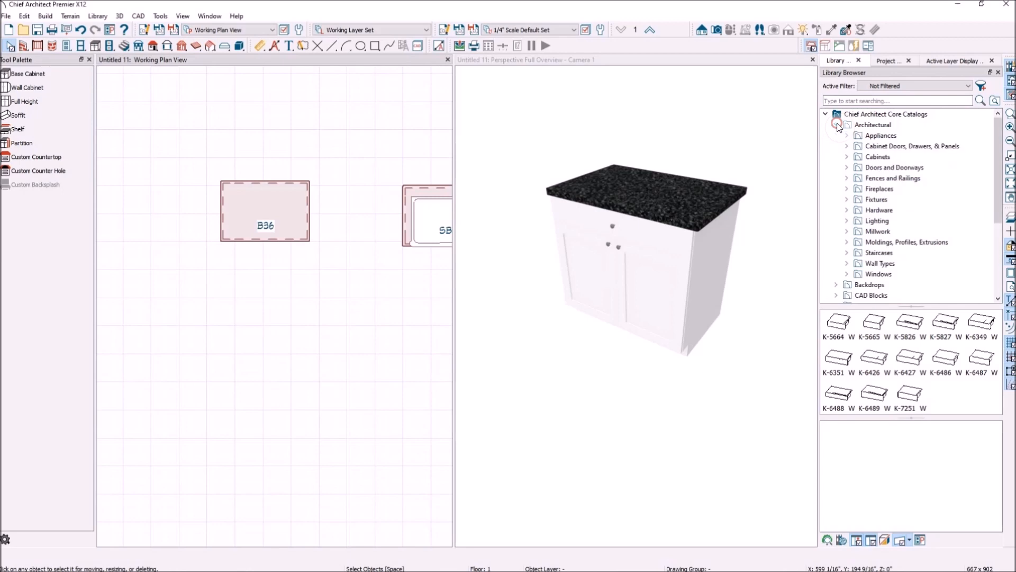
click(875, 203)
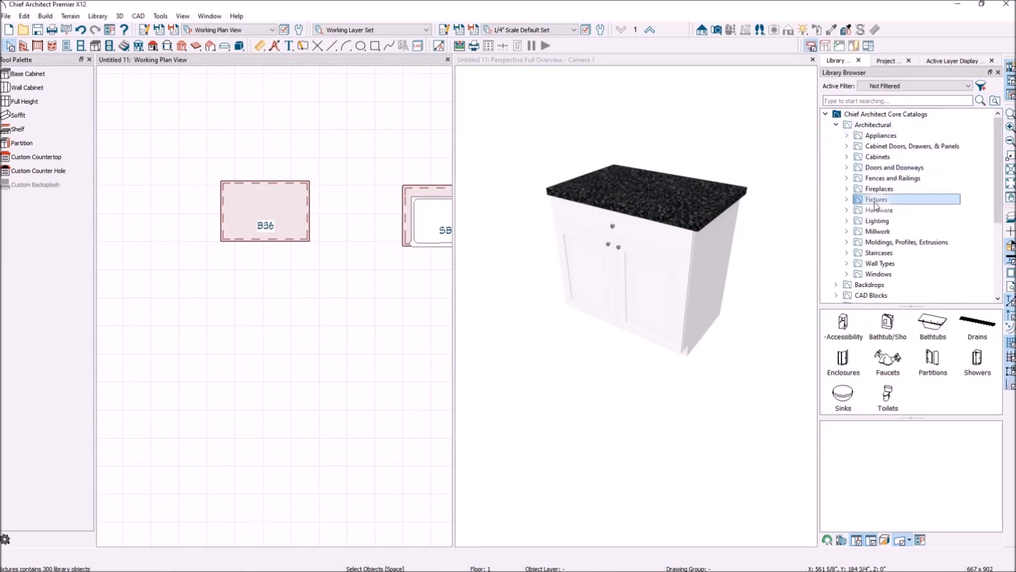
click(847, 199)
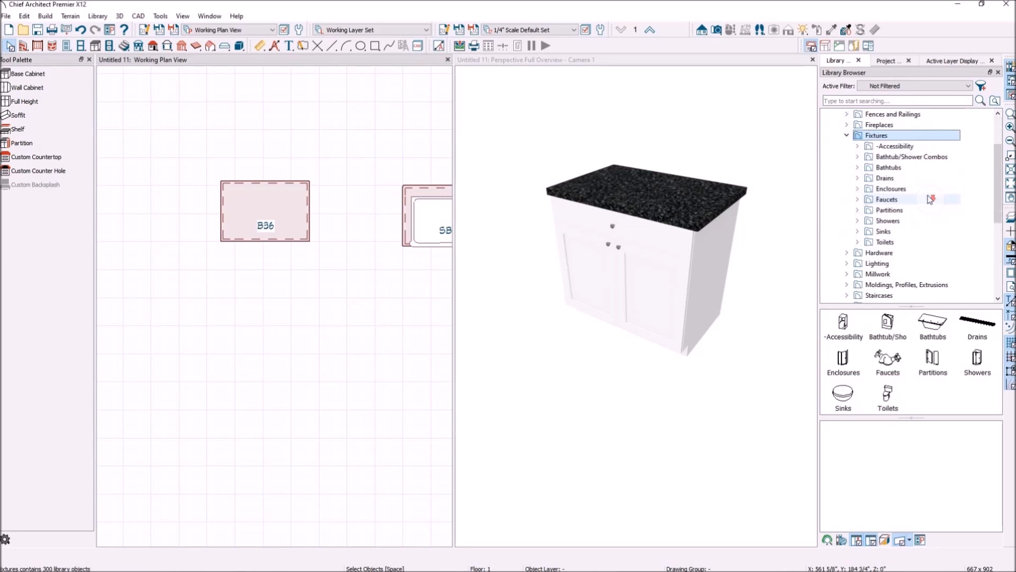
click(926, 232)
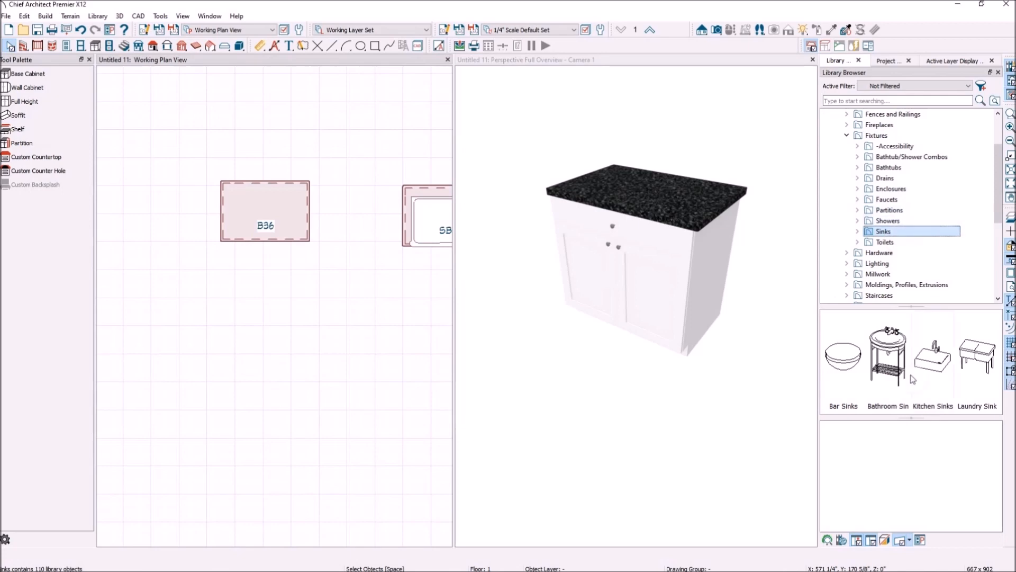
double_click(936, 365)
double_click(936, 365)
scroll(976, 232, down, 1)
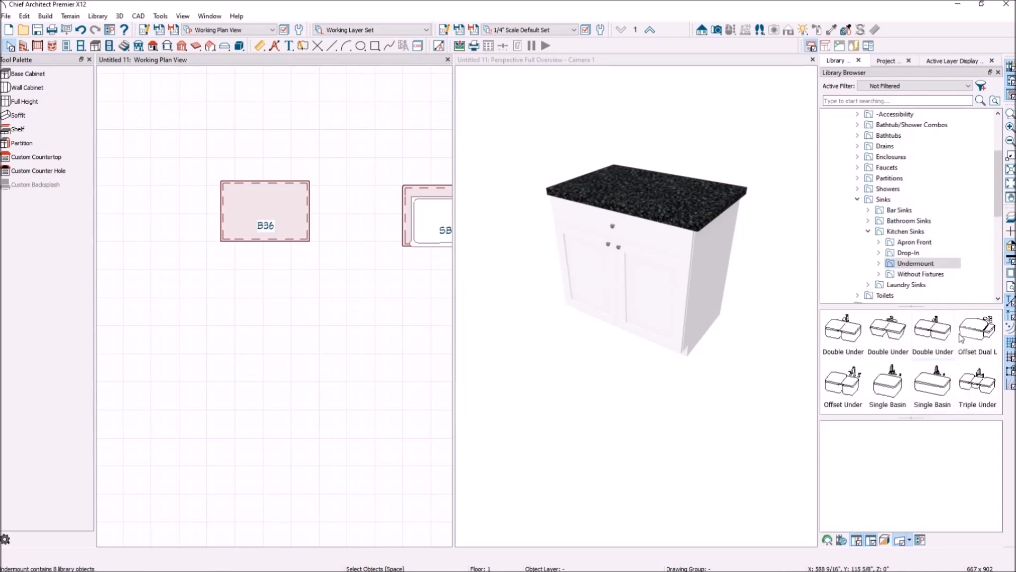
click(926, 243)
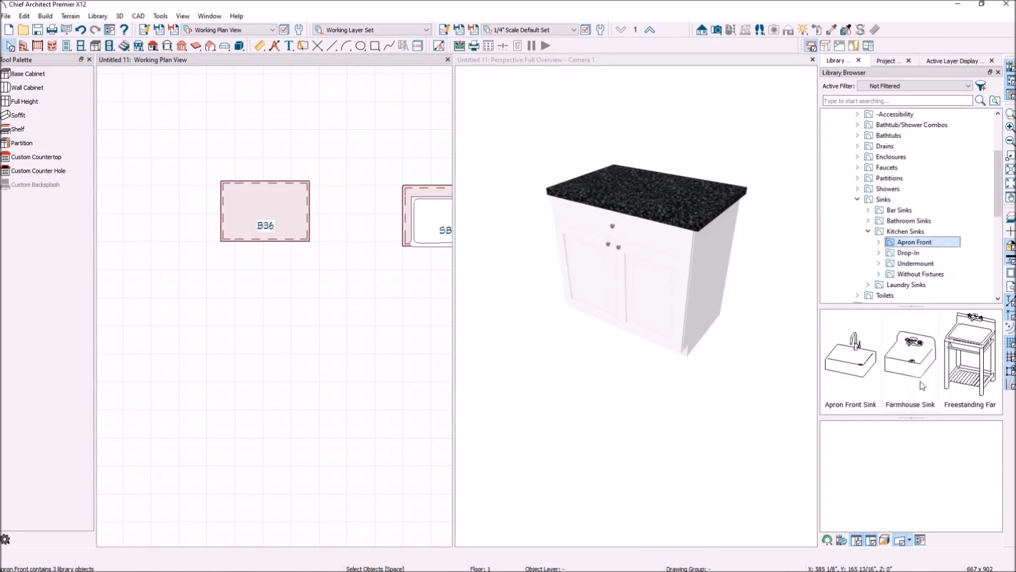
Preview the Apron Front Sink, Farmhouse Sink and Freestanding Farmhouse Sink models in the library.
click(858, 372)
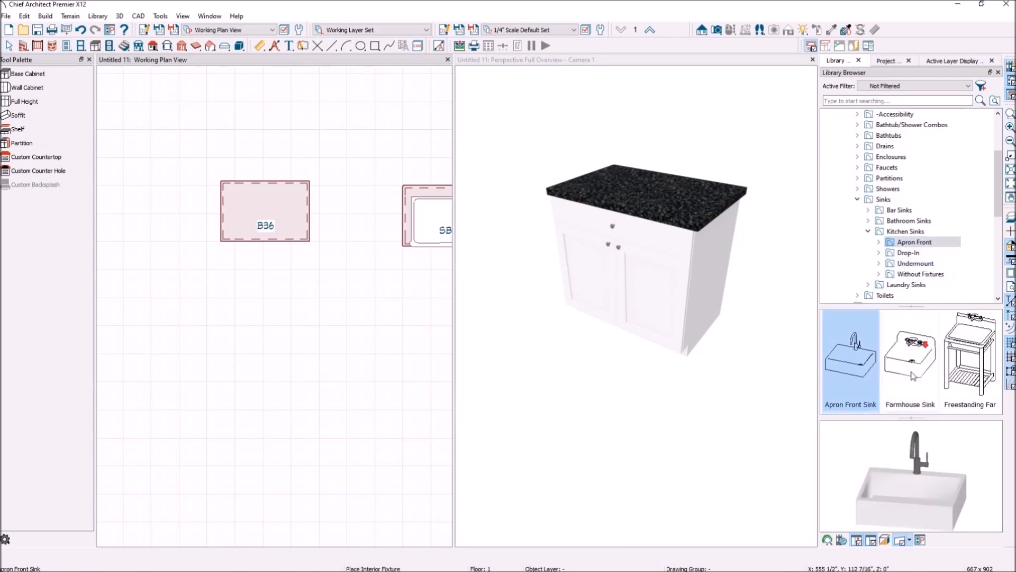
scroll(944, 451, down, 3)
scroll(956, 488, up, 5)
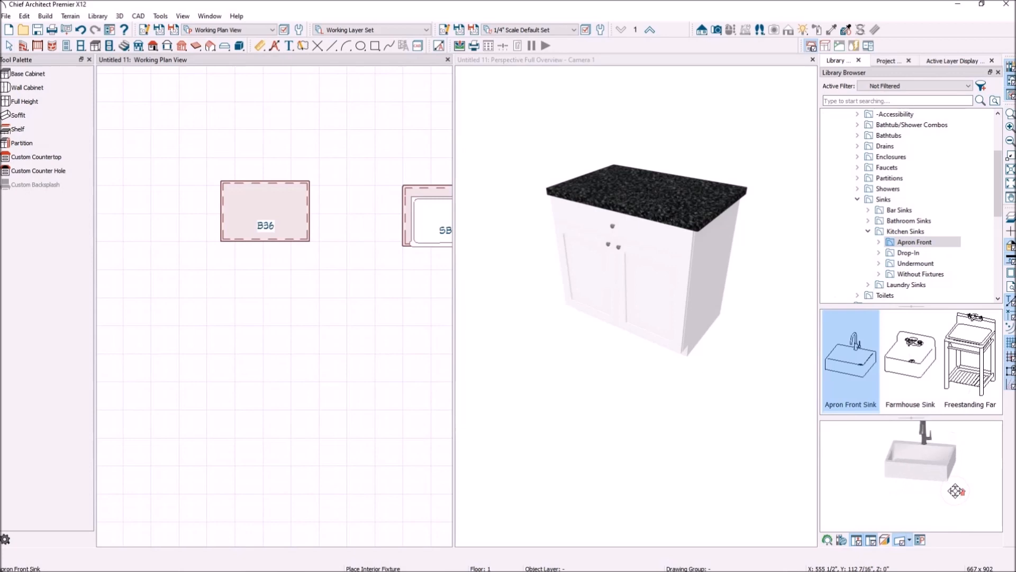
click(878, 241)
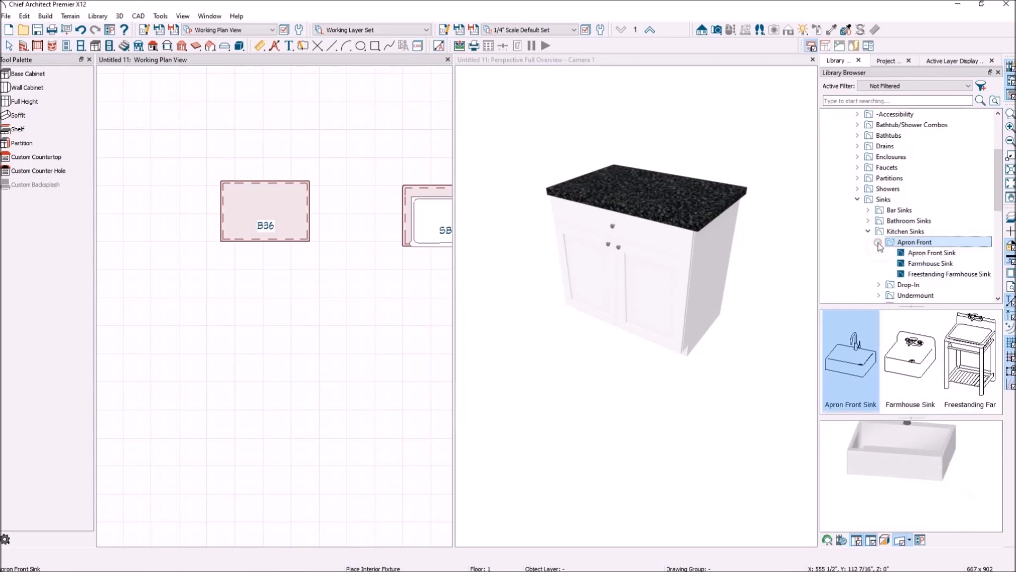
click(947, 253)
click(946, 264)
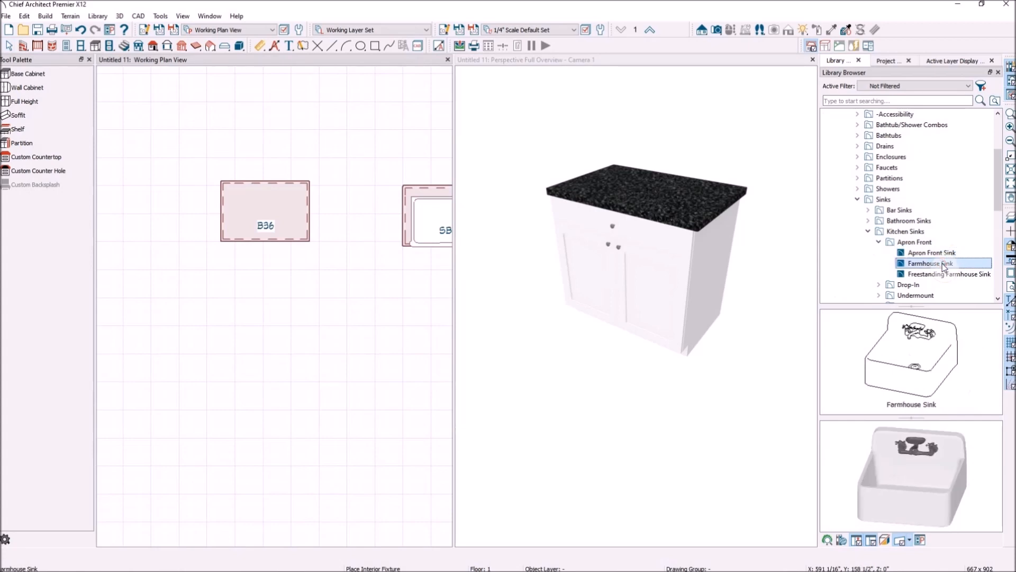
click(940, 275)
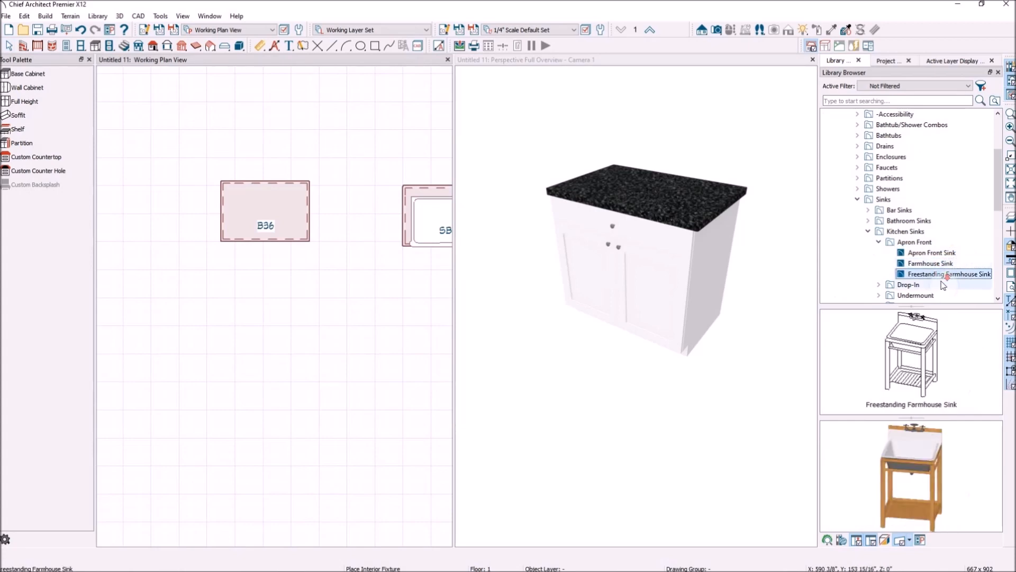
scroll(943, 281, down, 1)
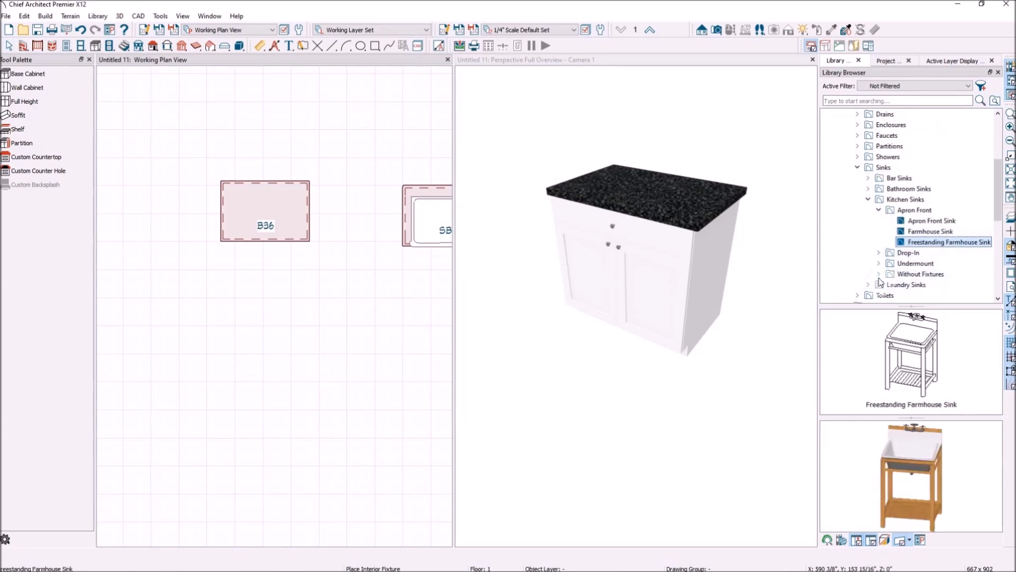
Place the Apron Front Sink from the Without Fixtures kitchen sinks onto the new 36-inch base cabinet in the plan view.
click(879, 274)
scroll(948, 246, down, 2)
click(903, 221)
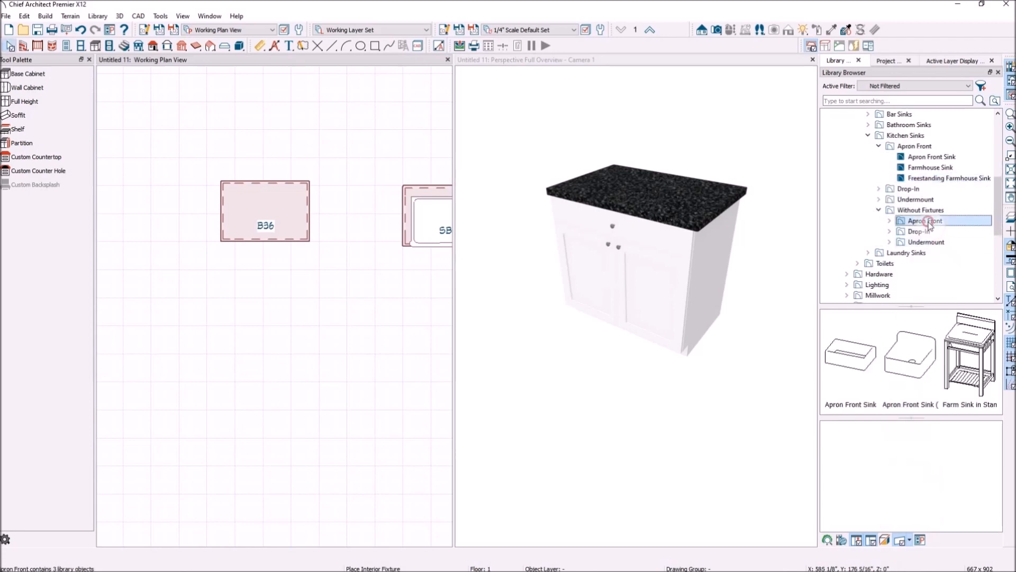
click(848, 355)
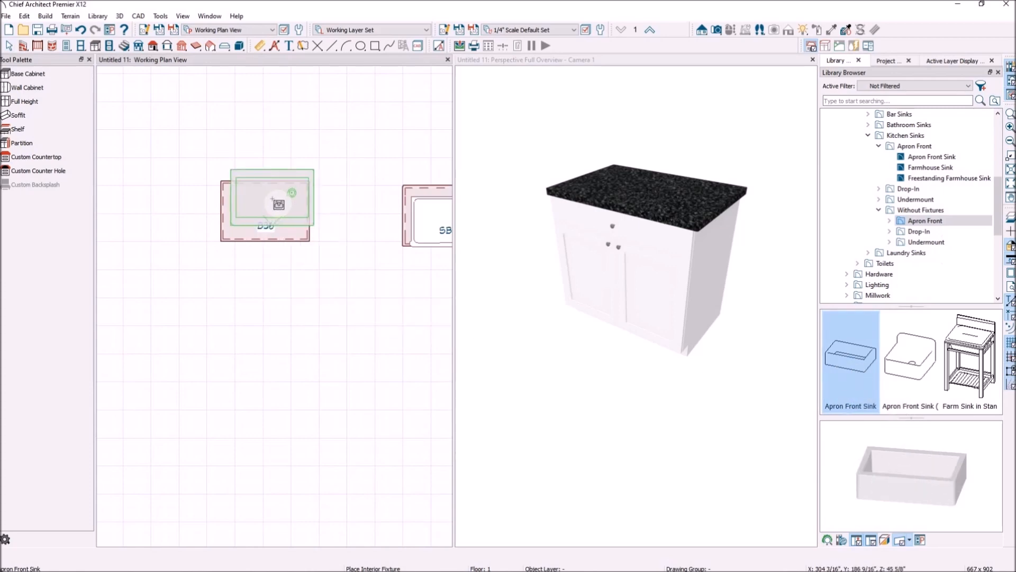
click(266, 207)
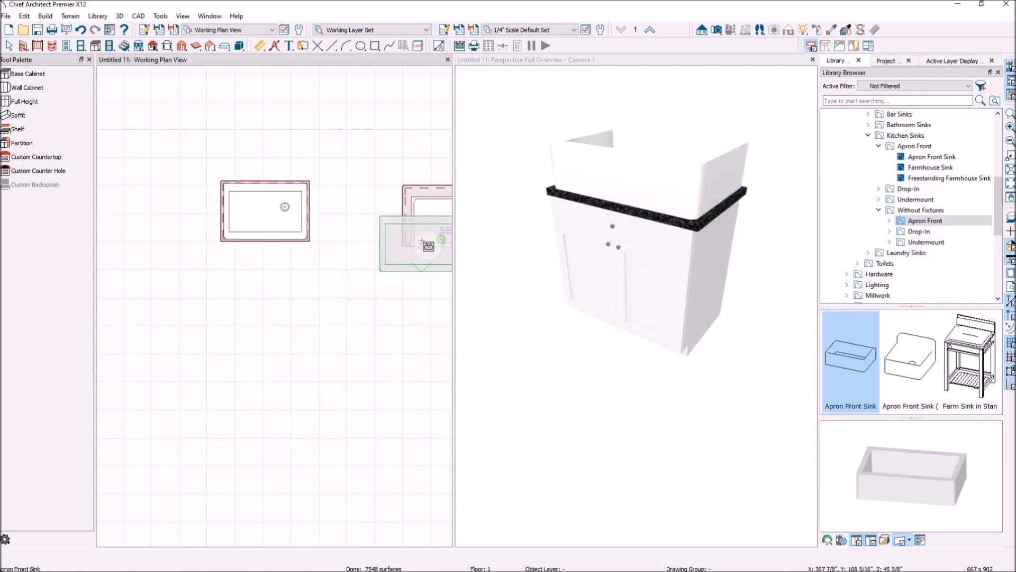
key(Escape)
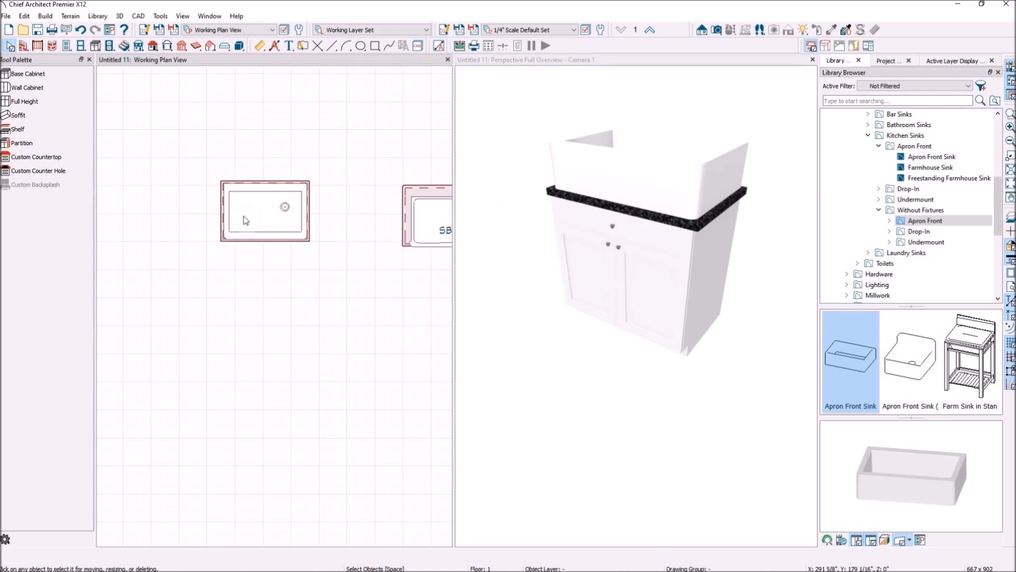
Open the new base cabinet's specification and change its front drawer item to a Blank Area.
click(639, 290)
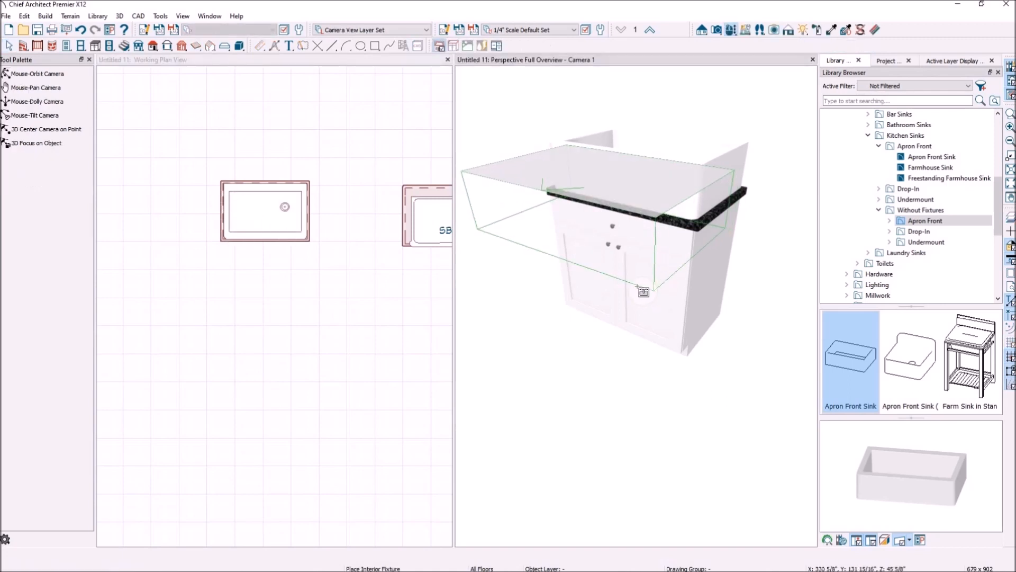
key(space)
click(652, 278)
double_click(652, 278)
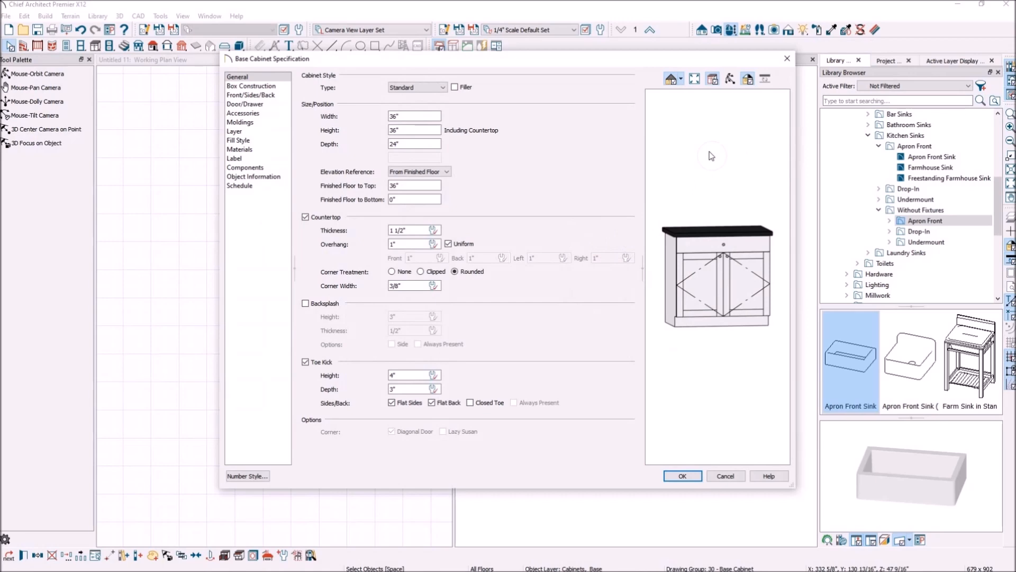
click(747, 247)
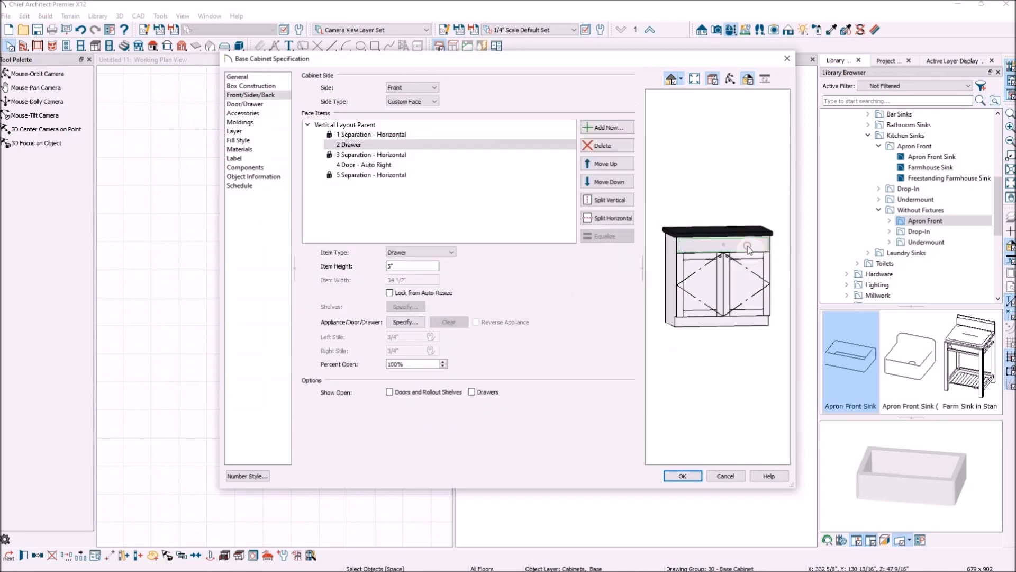
click(450, 252)
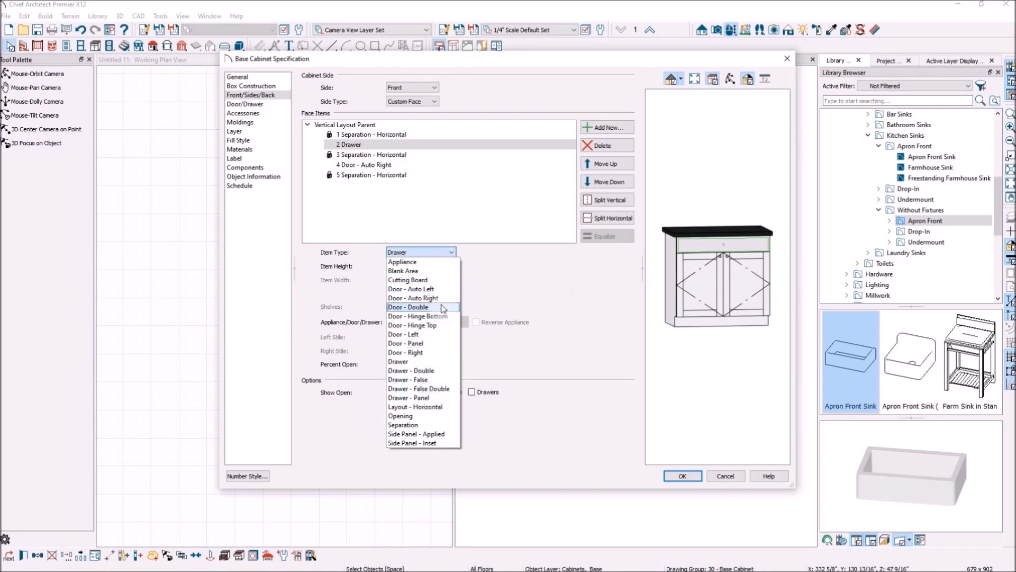
click(430, 270)
Set the blank area's item height to 8 inches and apply the cabinet specification.
click(411, 265)
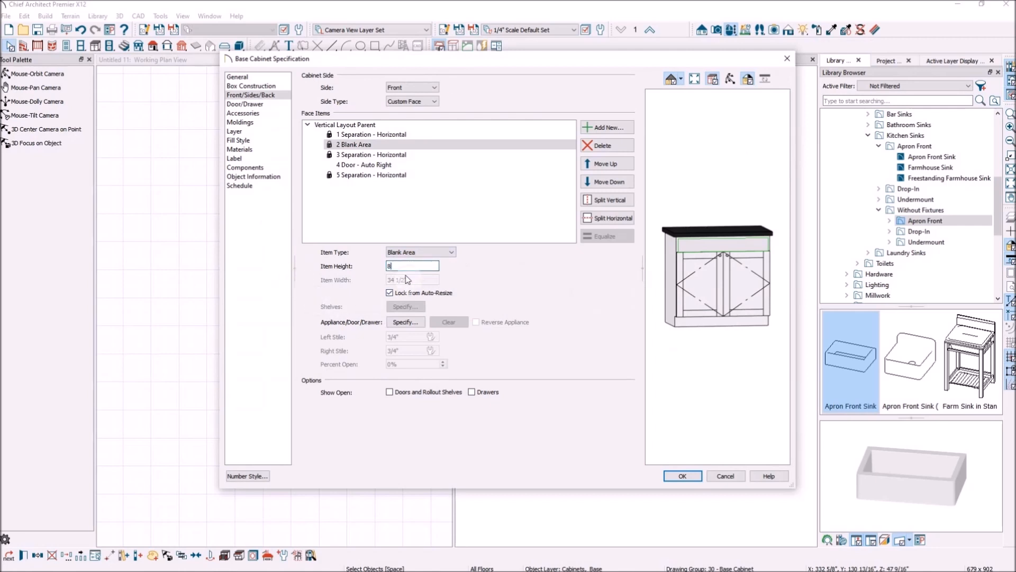
click(419, 266)
key(Tab)
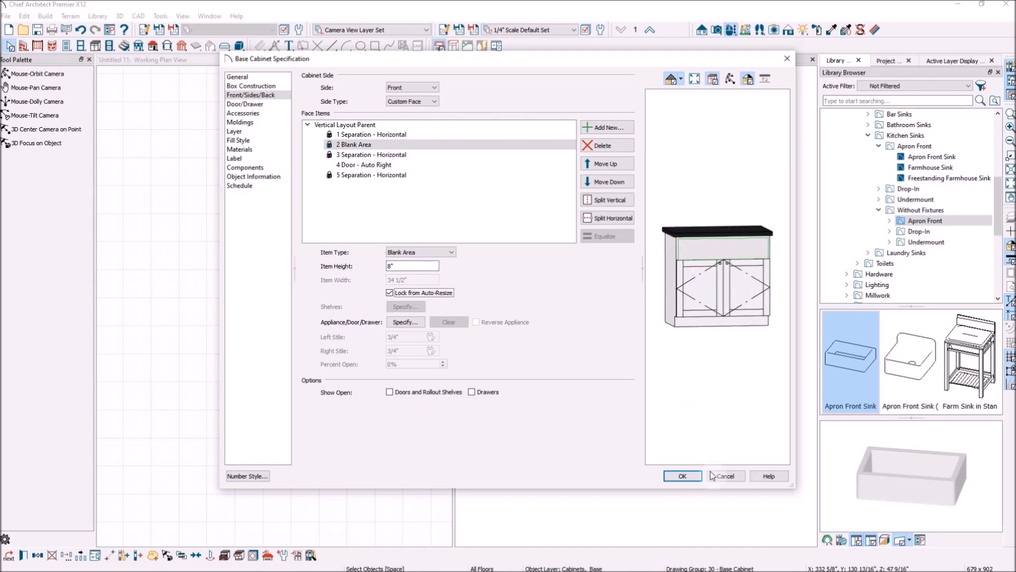
click(682, 476)
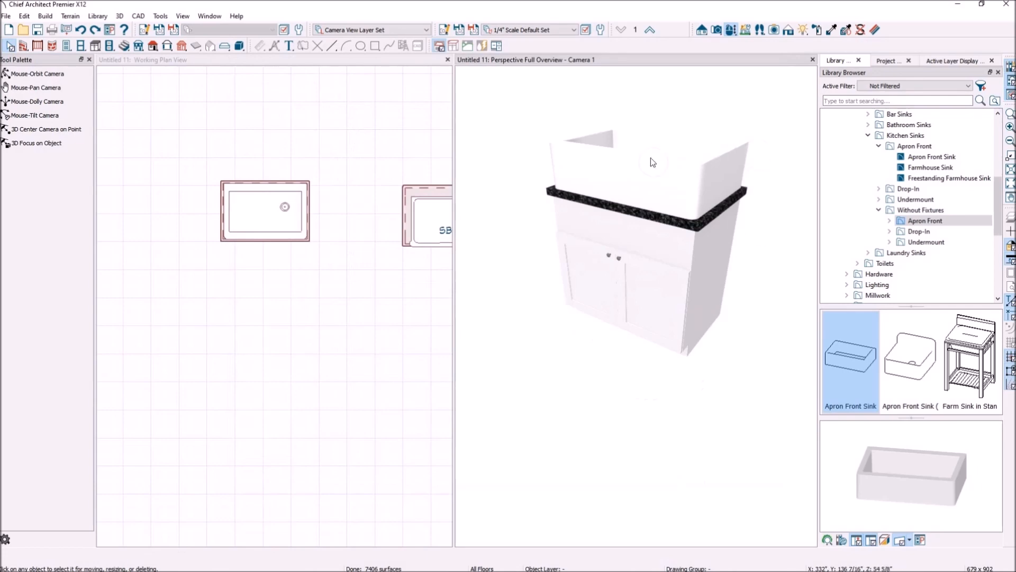
Lower the apron front sink into the cabinet in the 3D view, to about 26 1/2 inches above the floor.
click(647, 173)
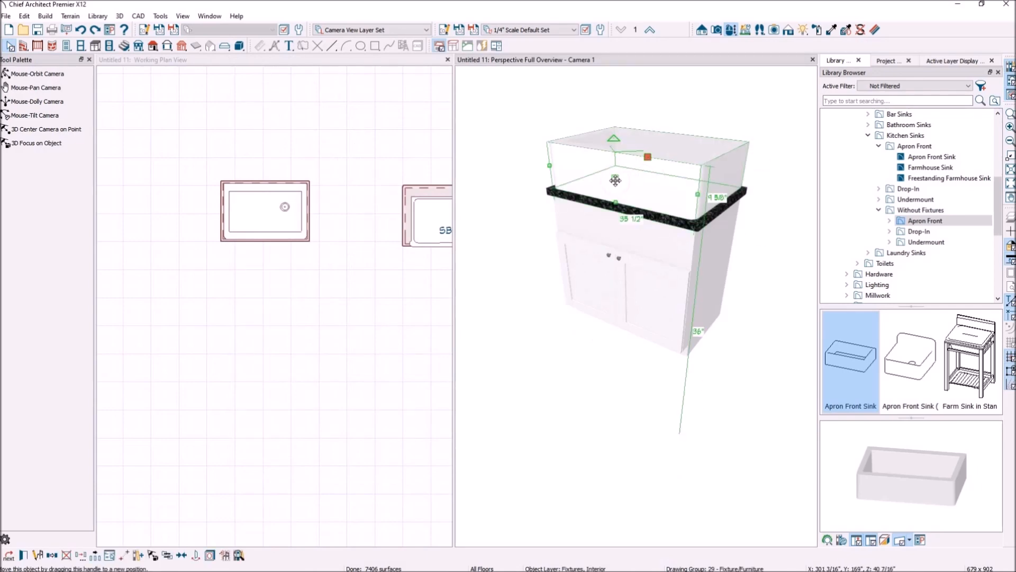
drag(615, 180, 614, 223)
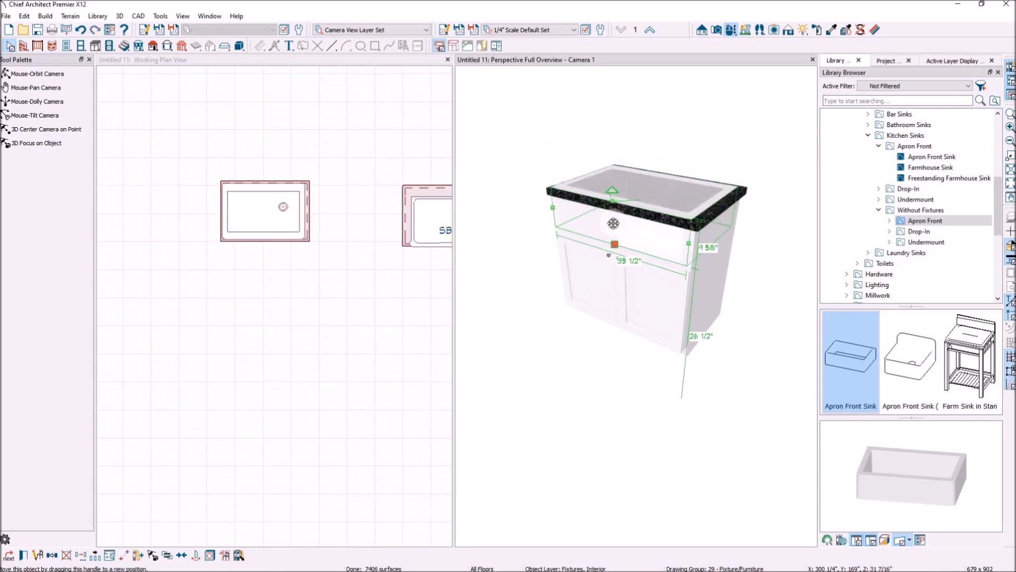
Center the apron front sink across the width of the 36-inch base cabinet in the plan view.
scroll(260, 205, up, 4)
click(268, 217)
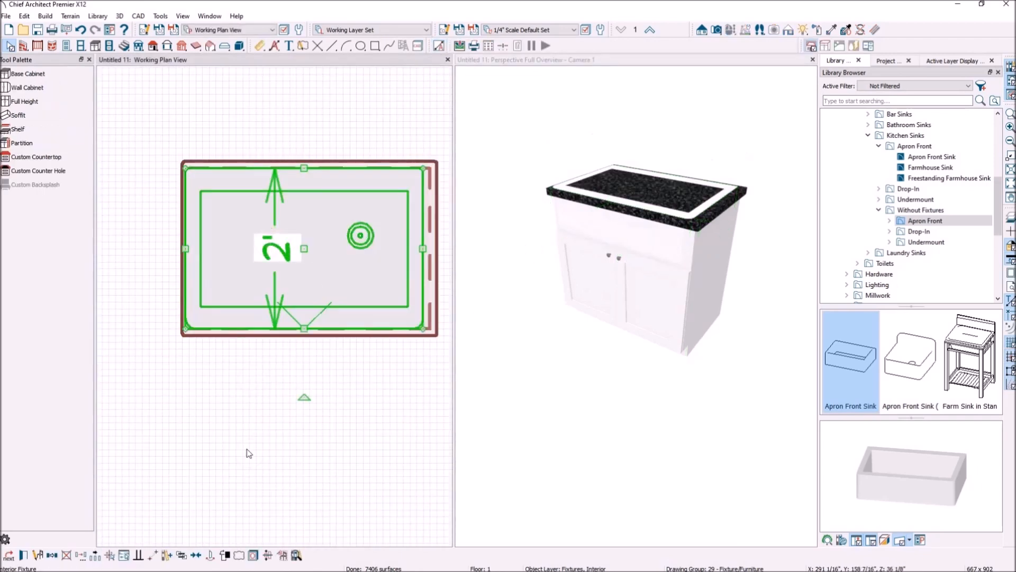
click(310, 338)
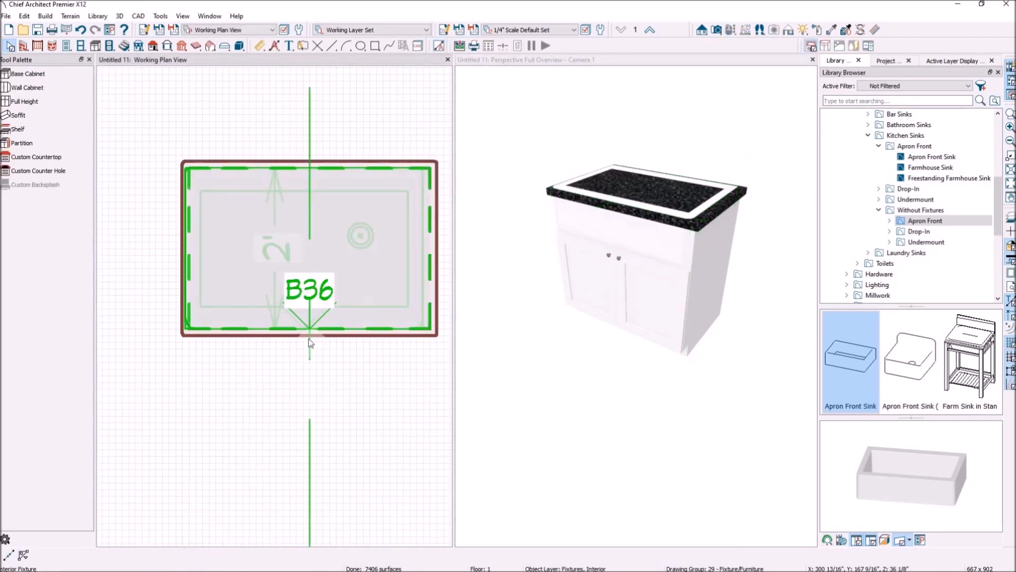
click(309, 338)
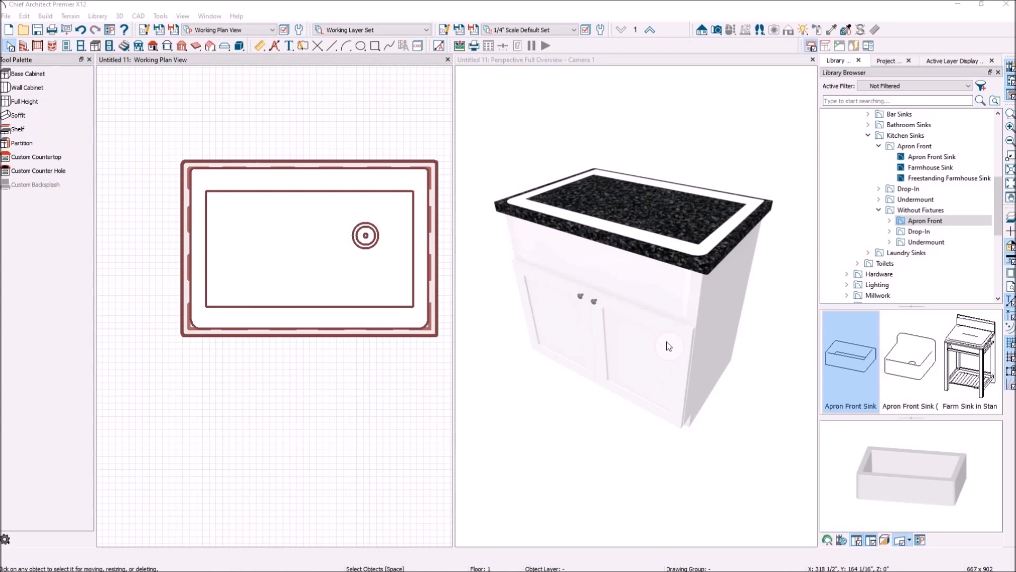
Generate a separate custom countertop from the 36-inch base cabinet's built-in countertop.
click(707, 269)
click(706, 269)
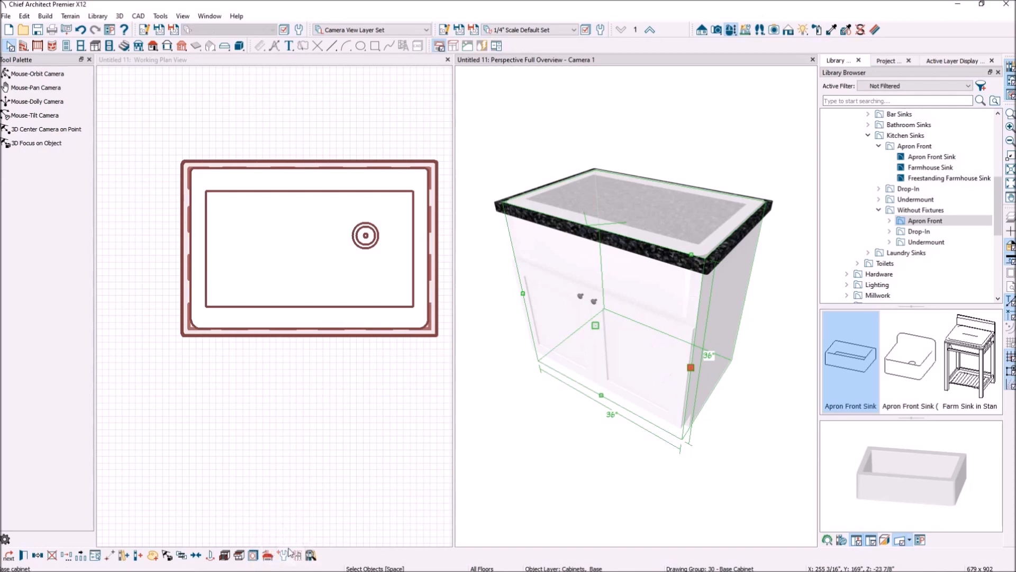
click(267, 555)
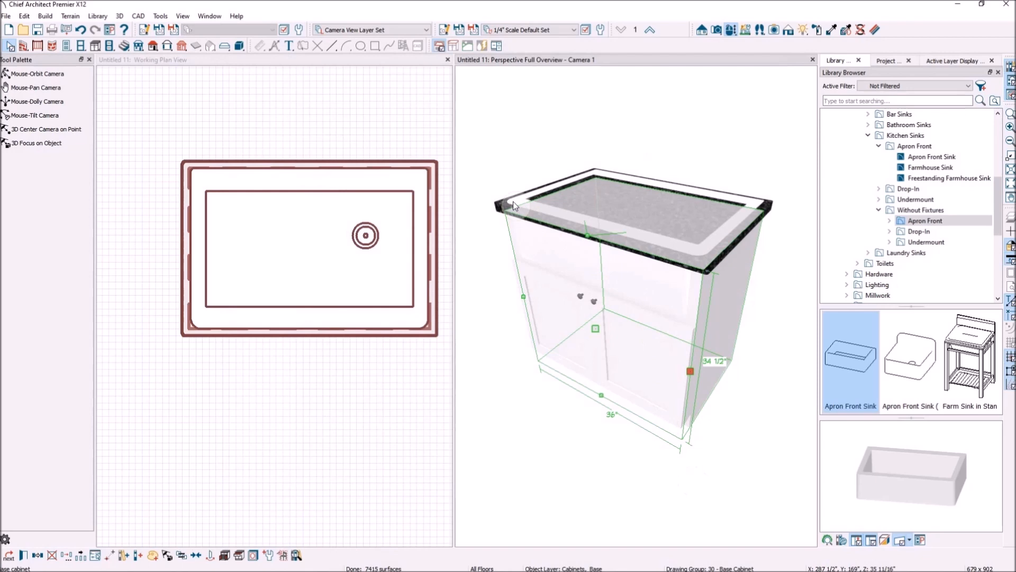
Add two breaks to the custom countertop's front edge, one near each end.
click(432, 334)
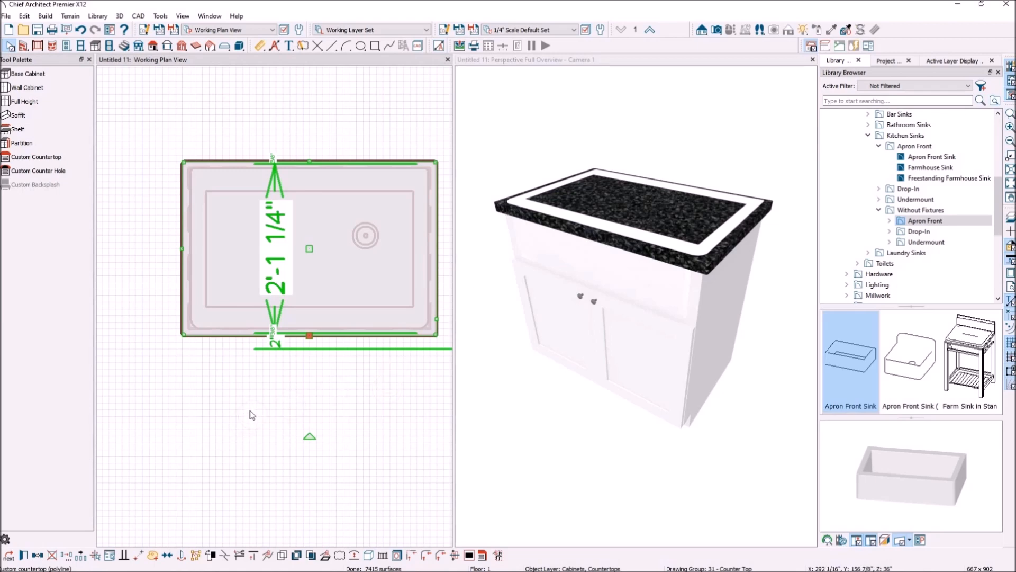
click(228, 554)
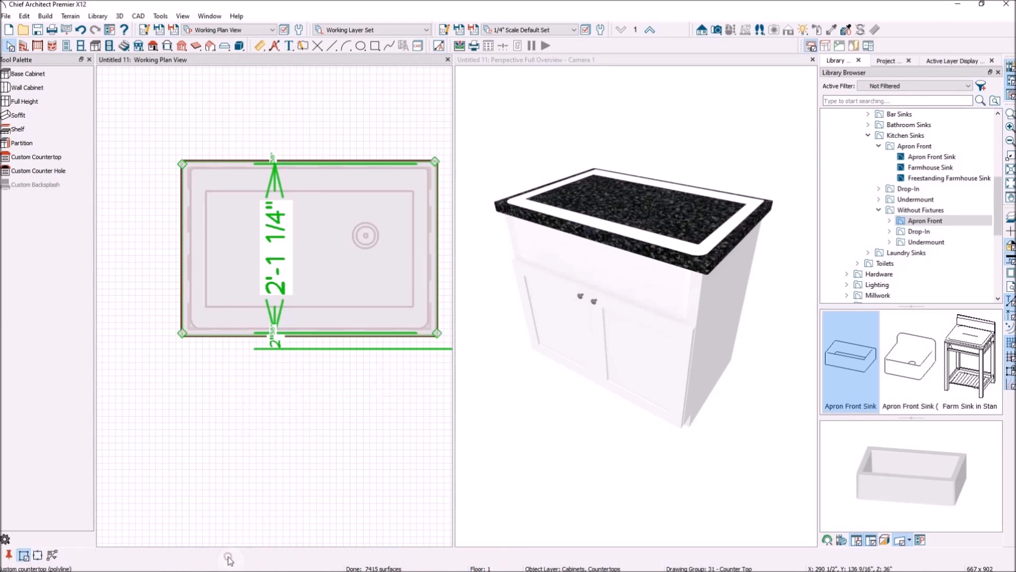
click(210, 336)
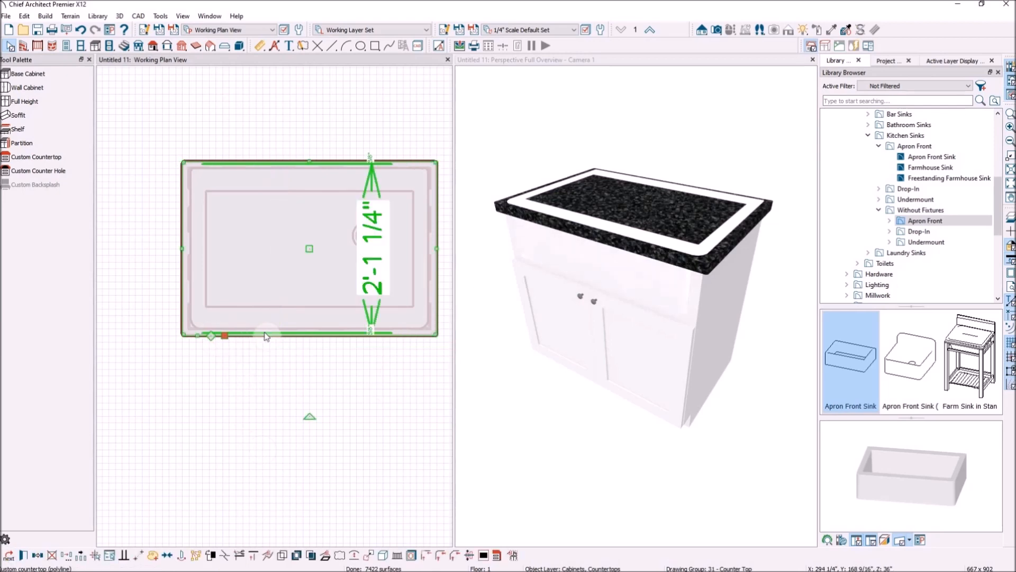
key(3)
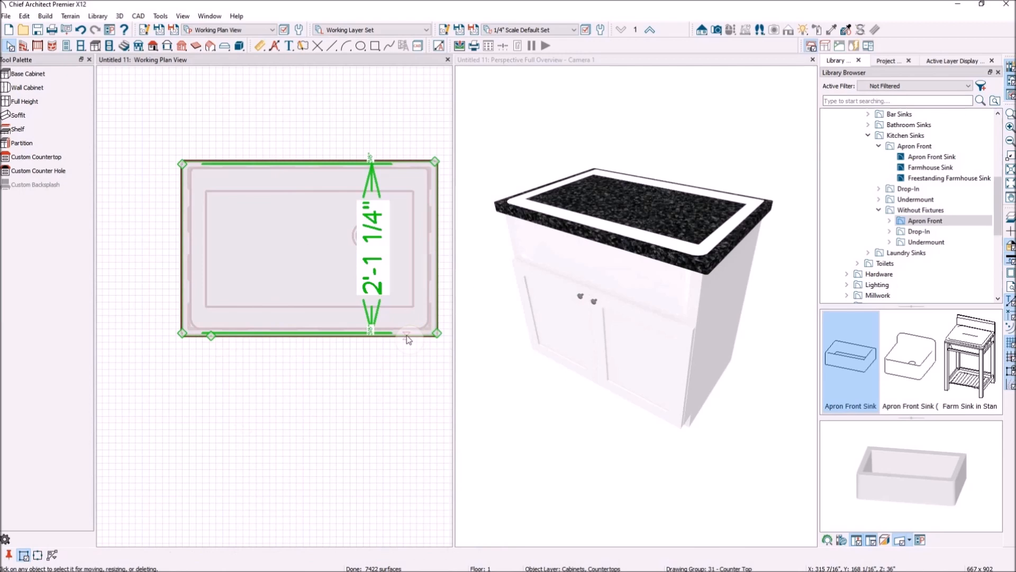
click(407, 335)
Pull the countertop's middle front segment back and widen the resulting sink cutout to about 33 3/16 inches wide and 22 5/8 inches deep.
drag(310, 334, 324, 182)
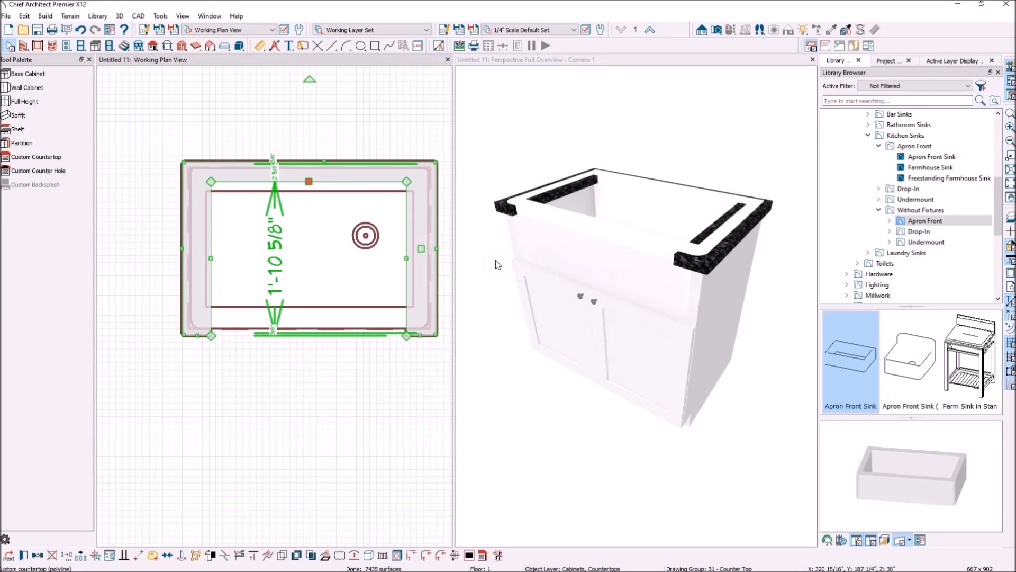
drag(406, 258, 415, 257)
drag(210, 258, 197, 259)
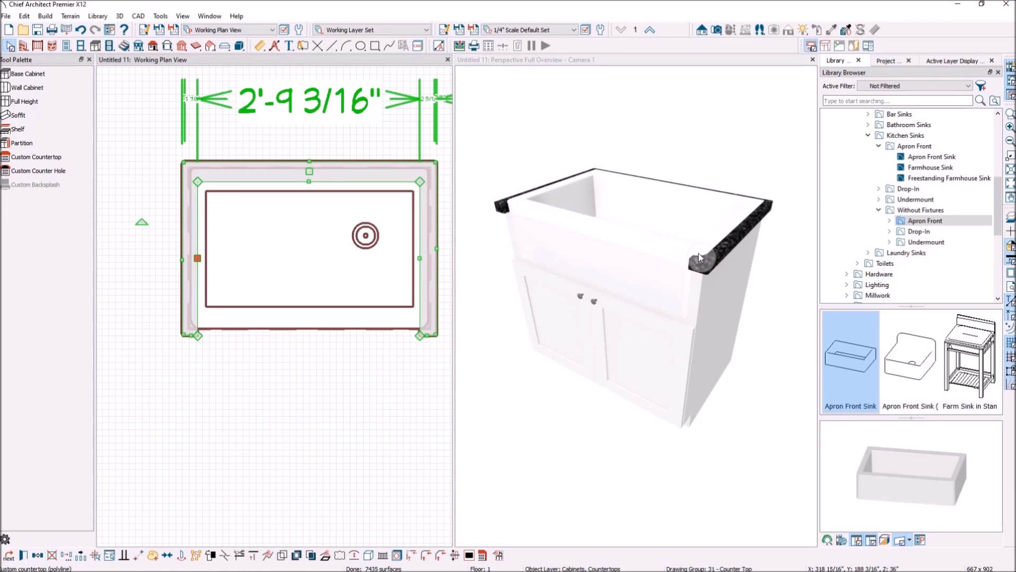
Set the apron front sink's finished floor to top height to 36 inches.
click(653, 242)
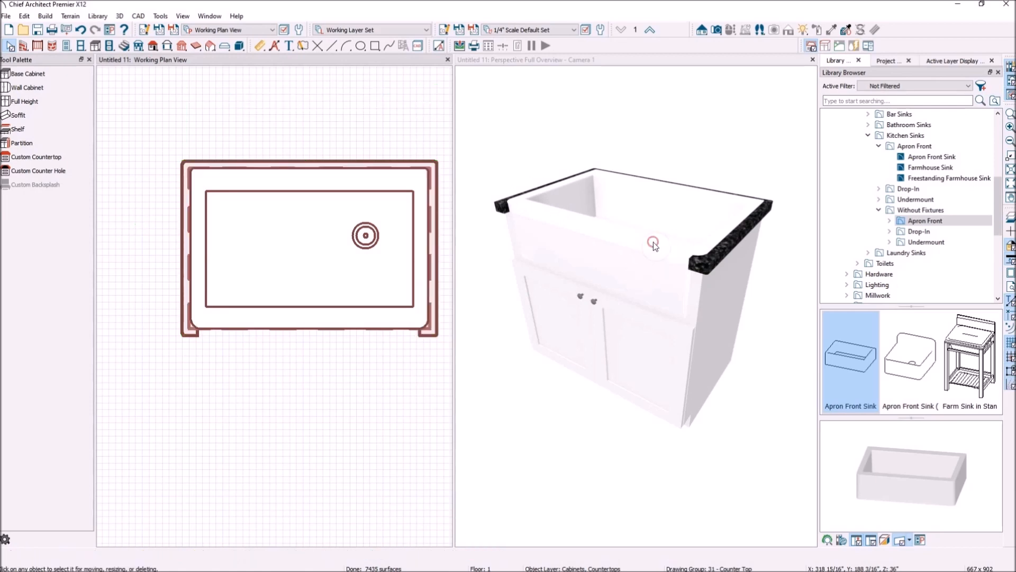
double_click(652, 242)
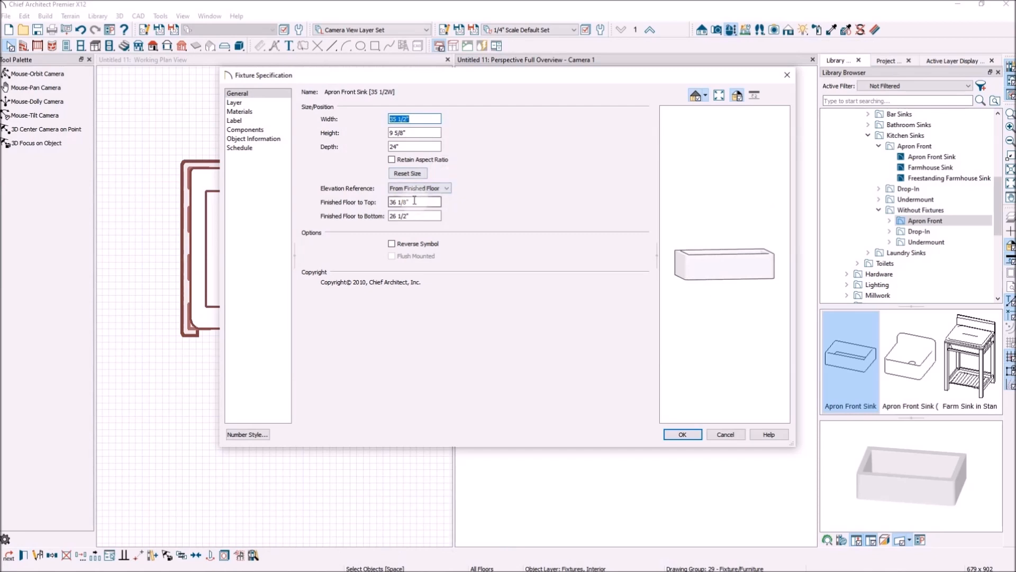
drag(418, 202, 341, 202)
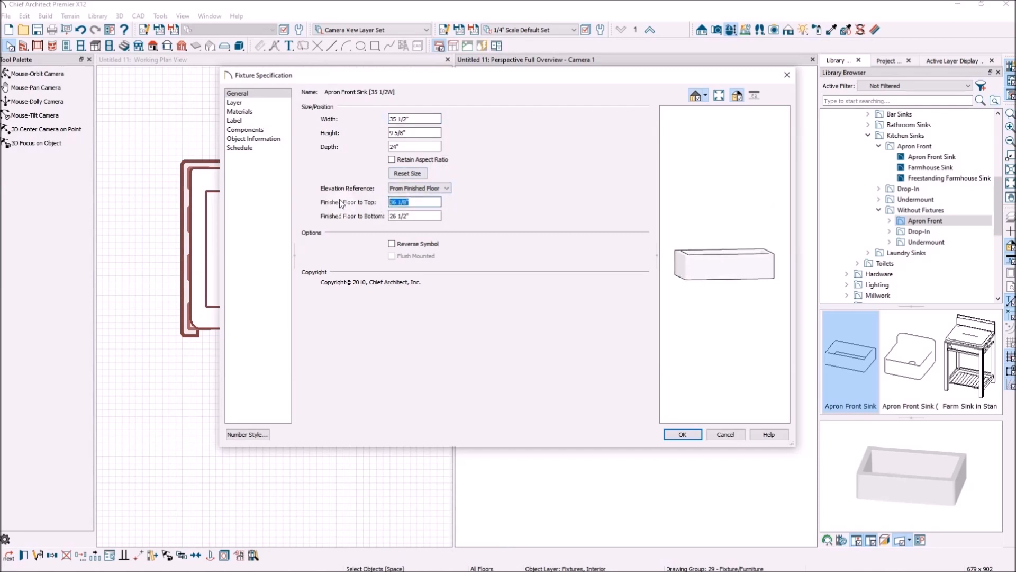
text(36)
click(414, 214)
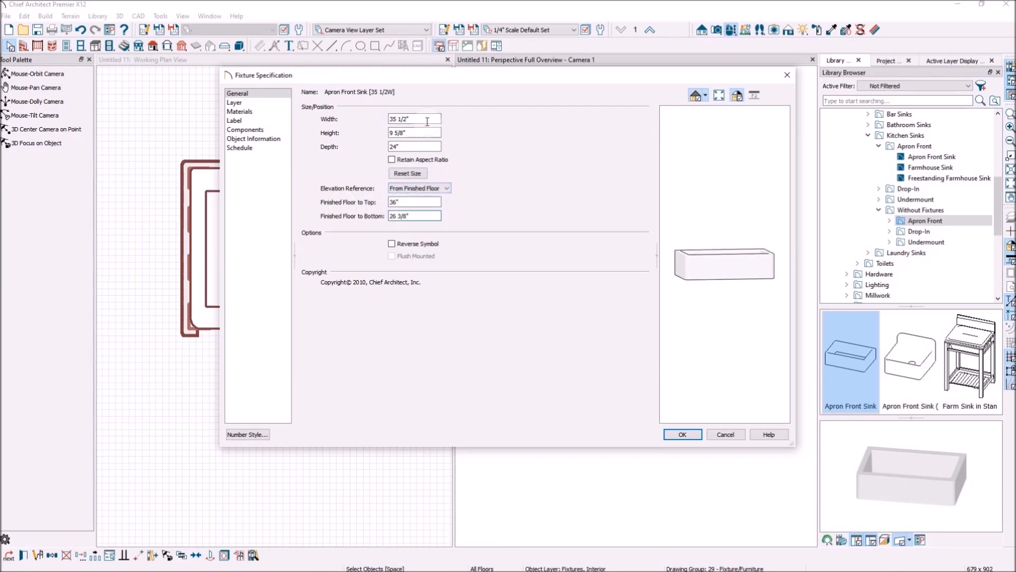
click(682, 434)
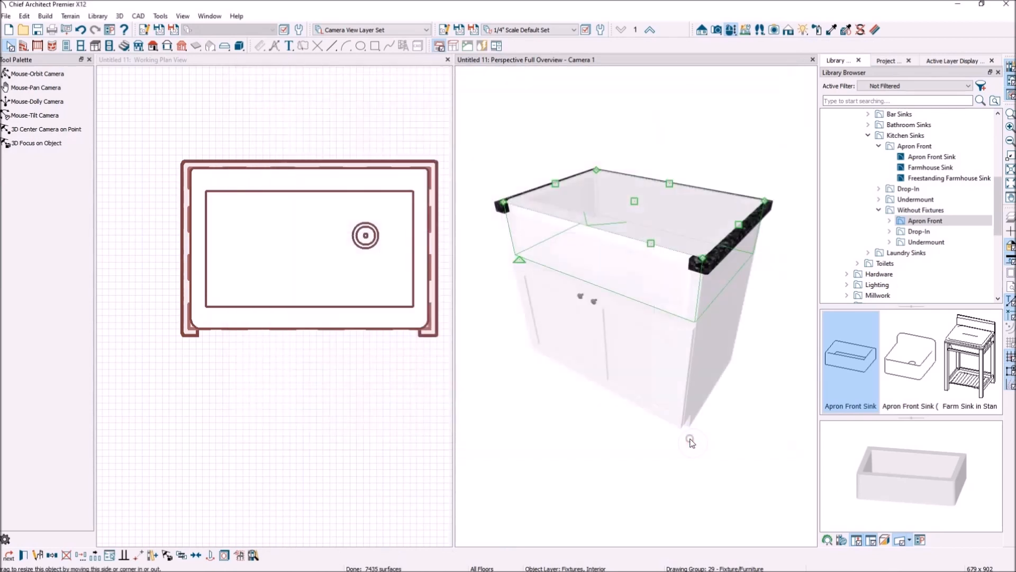
click(786, 307)
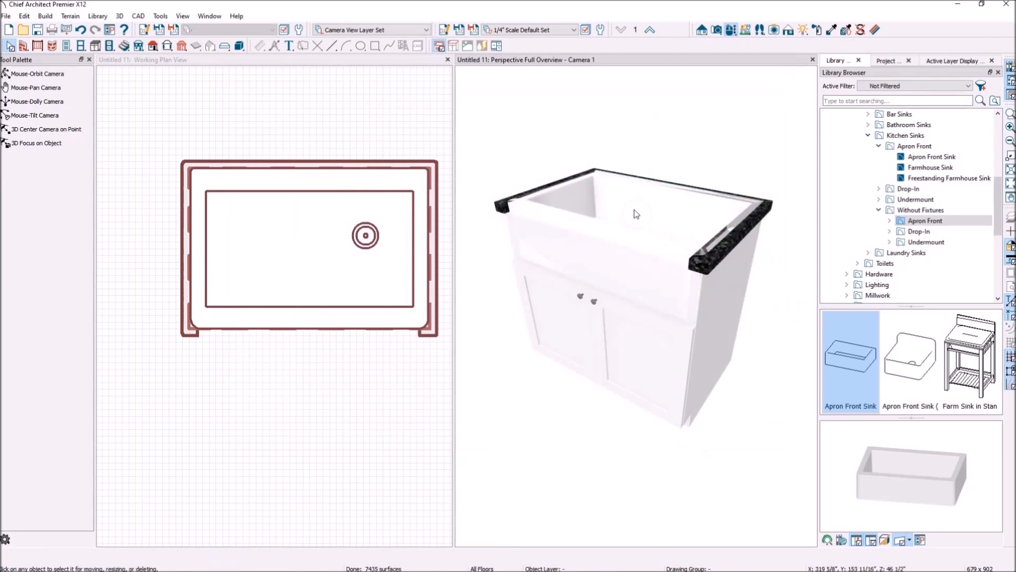
Widen the base cabinet to 39 inches by extending its right side in the plan view.
scroll(717, 236, up, 2)
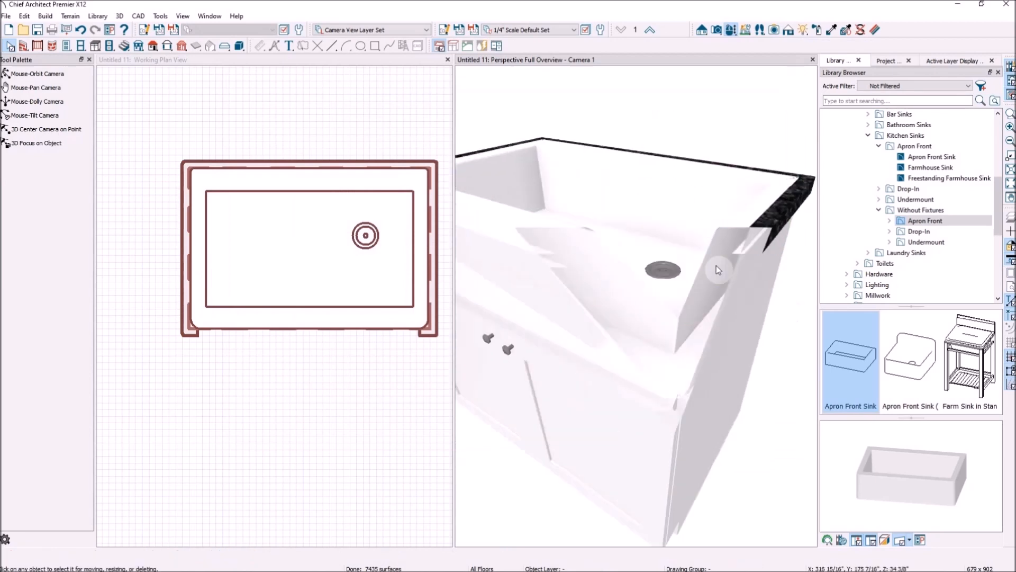
scroll(738, 275, down, 2)
scroll(217, 238, up, 1)
scroll(217, 238, down, 2)
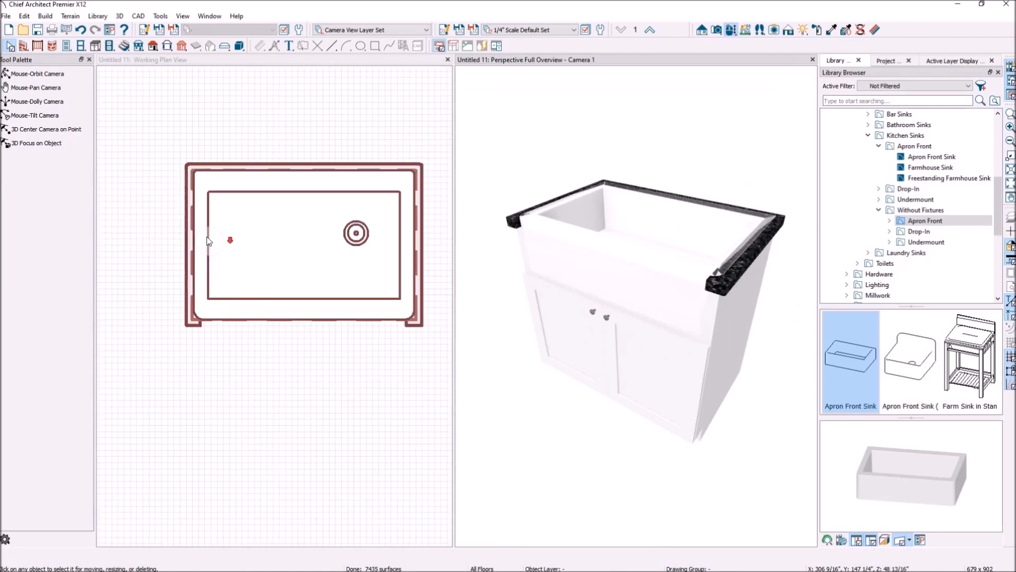
click(386, 311)
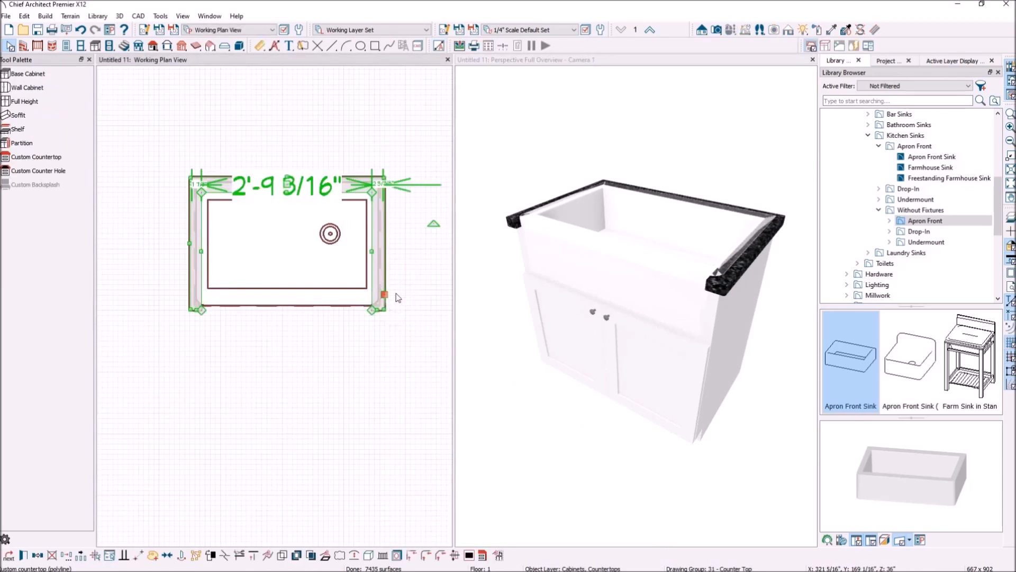
key(Tab)
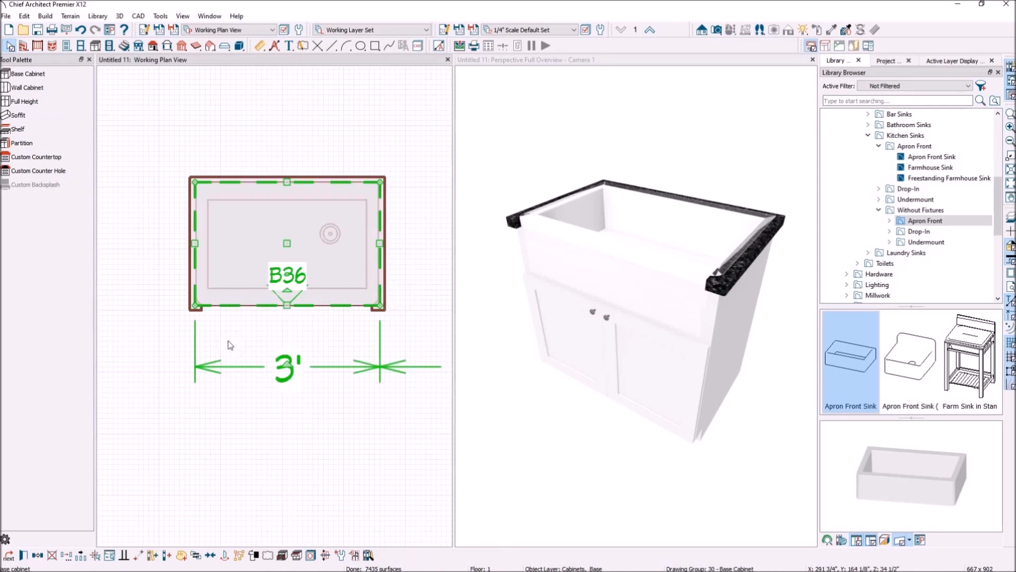
drag(380, 244, 395, 242)
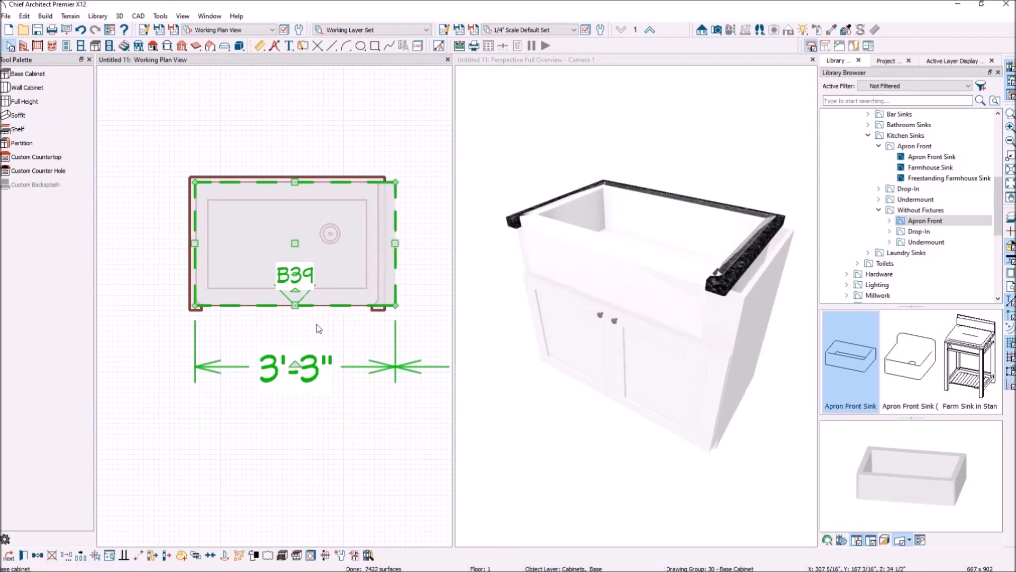
click(427, 289)
Extend the custom countertop's right edge to cover the widened base cabinet.
click(321, 298)
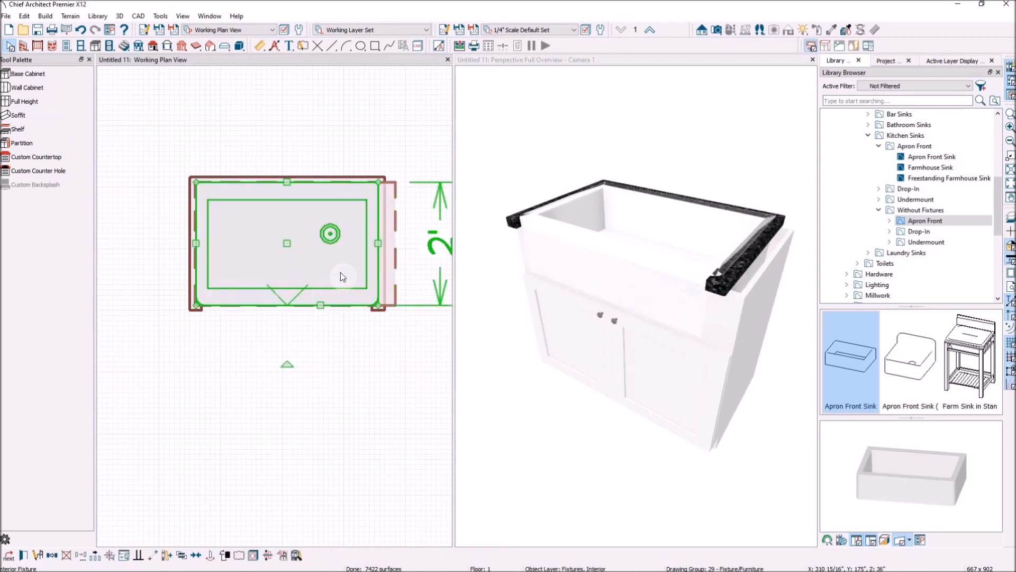
click(393, 169)
click(382, 179)
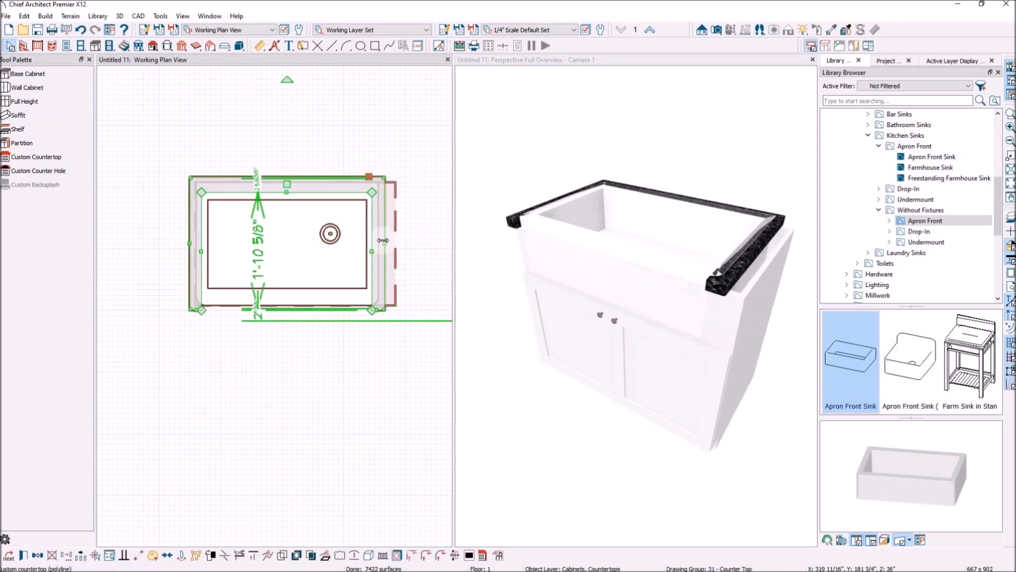
drag(397, 242, 398, 242)
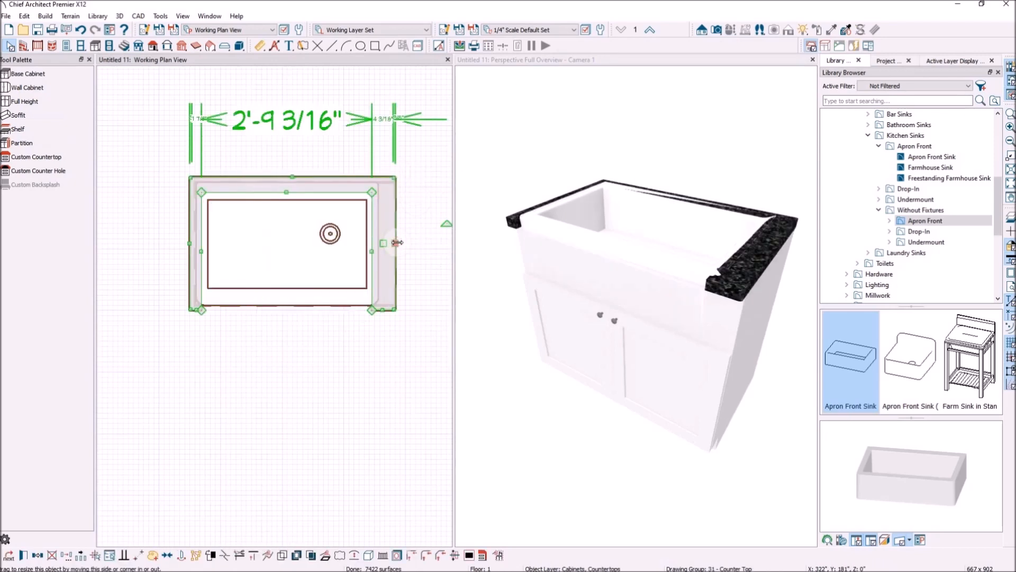
Center the apron front sink across the width of the 39-inch base cabinet.
click(305, 249)
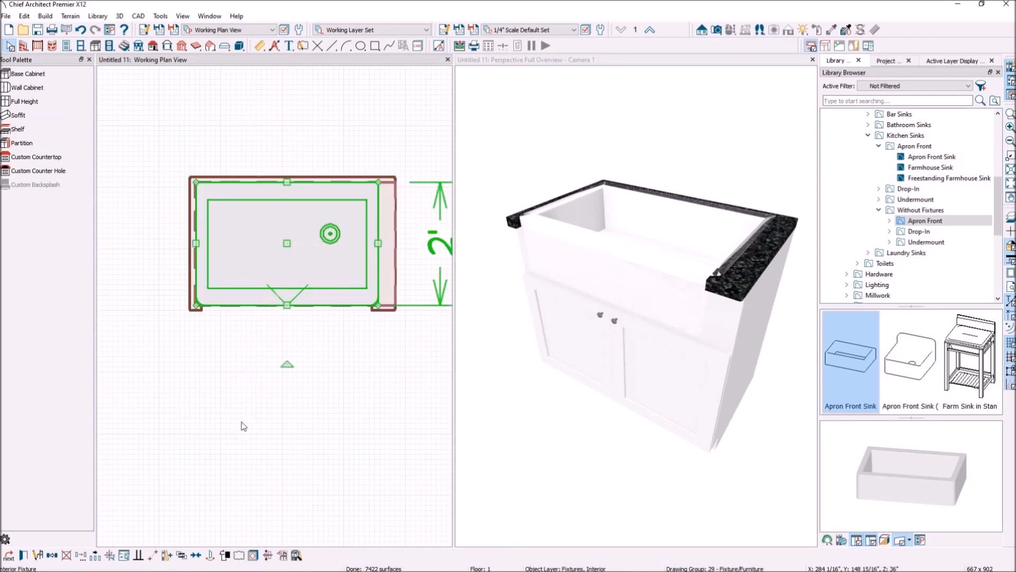
click(208, 504)
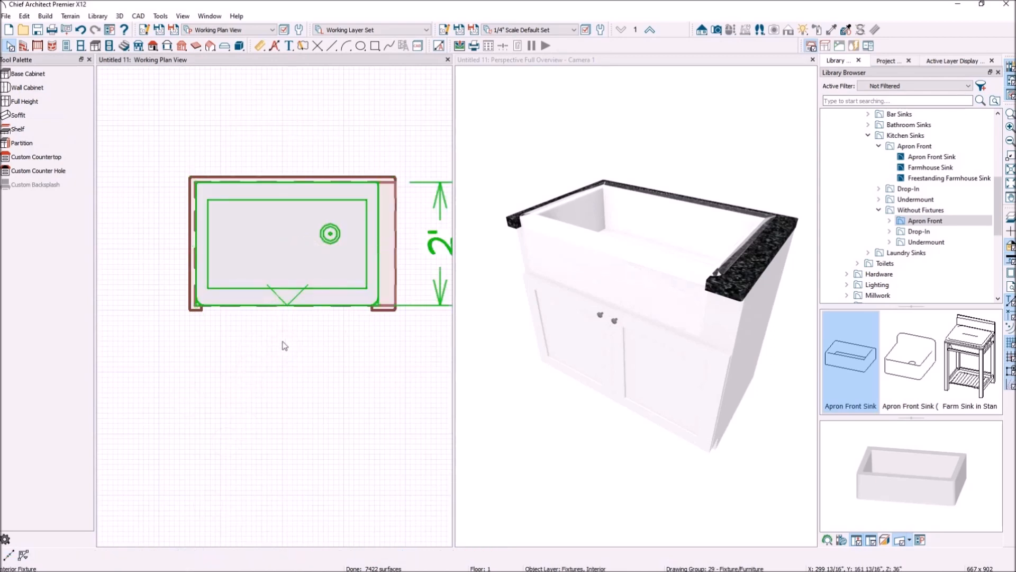
click(299, 301)
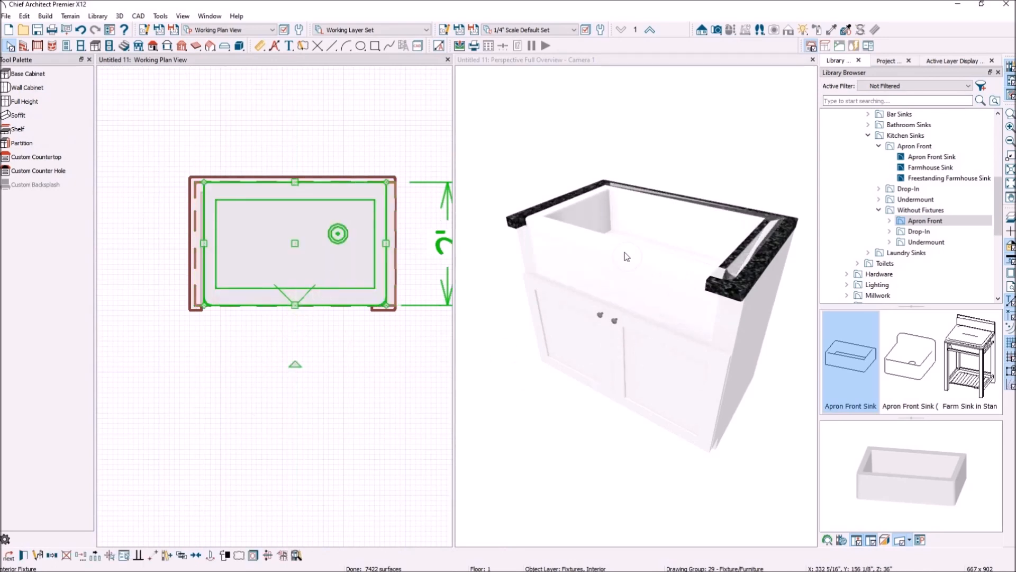
Adjust both sides of the countertop cutout to fit around the centered sink, making it about 3 feet wide.
click(390, 313)
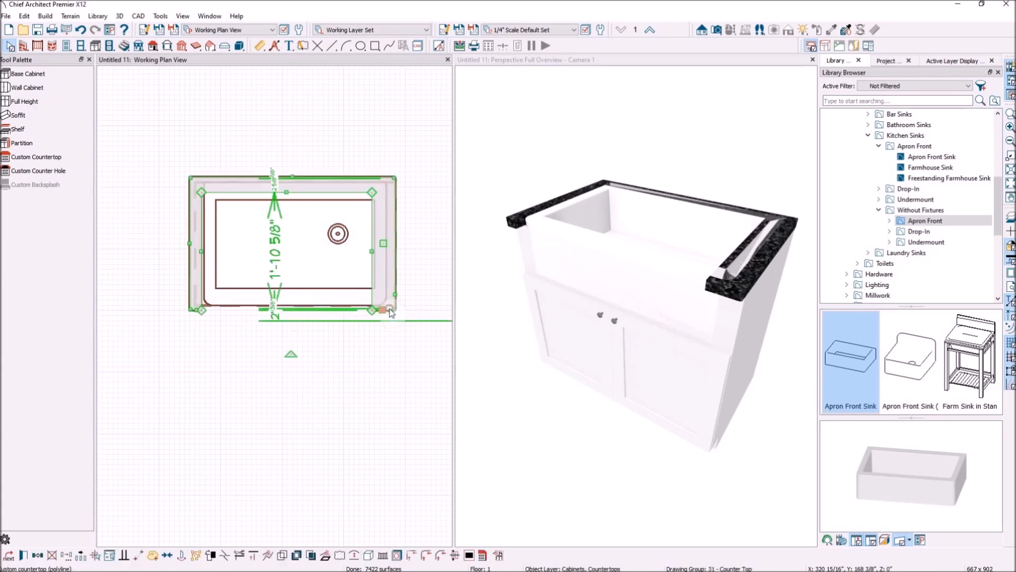
drag(371, 252, 380, 253)
drag(197, 250, 204, 254)
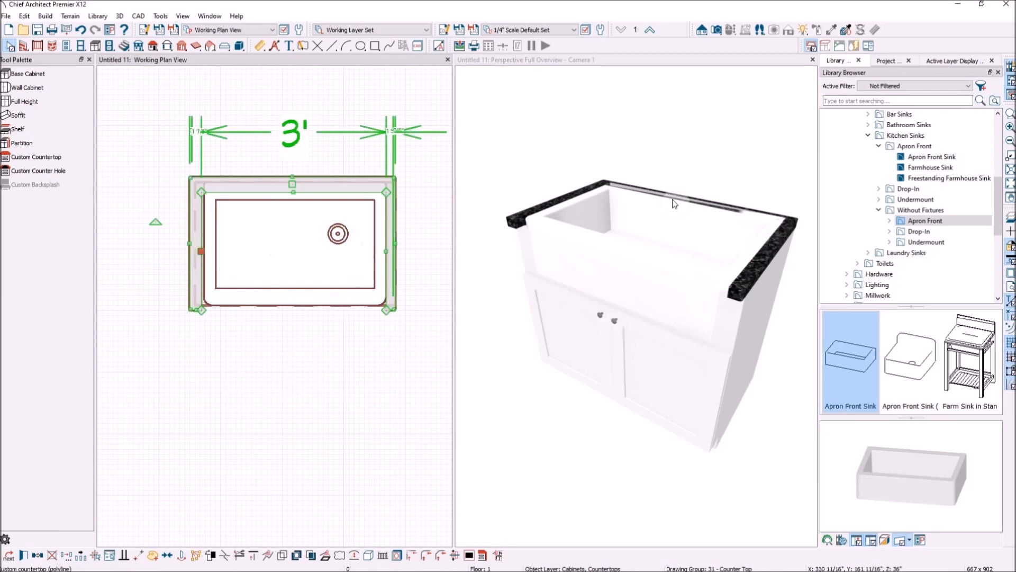
scroll(303, 167, up, 2)
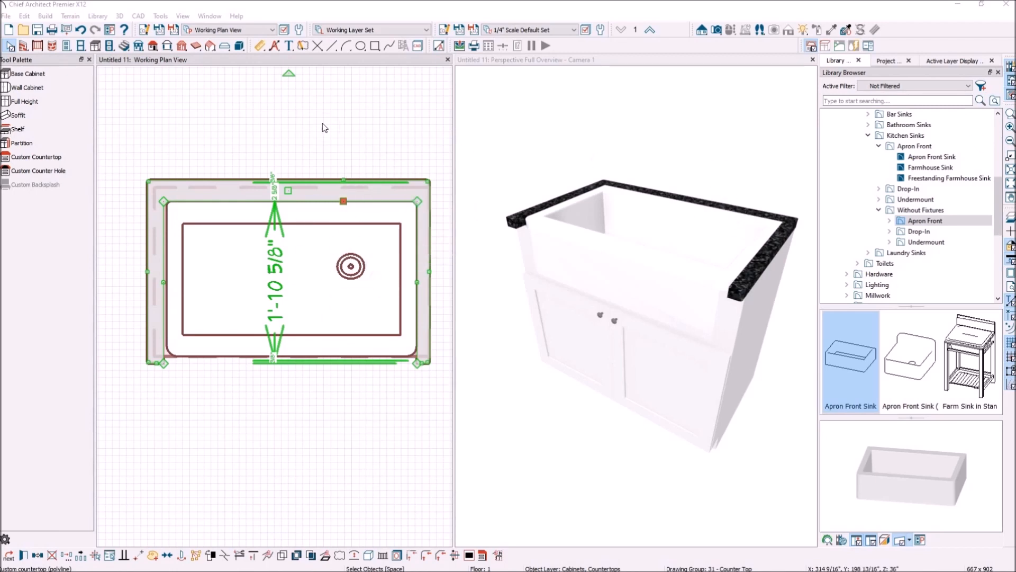
Nudge the apron front sink 1 inch forward in the plan view, to 3 inches from the cabinet's back.
click(675, 132)
click(731, 30)
scroll(536, 236, down, 1)
scroll(754, 307, up, 2)
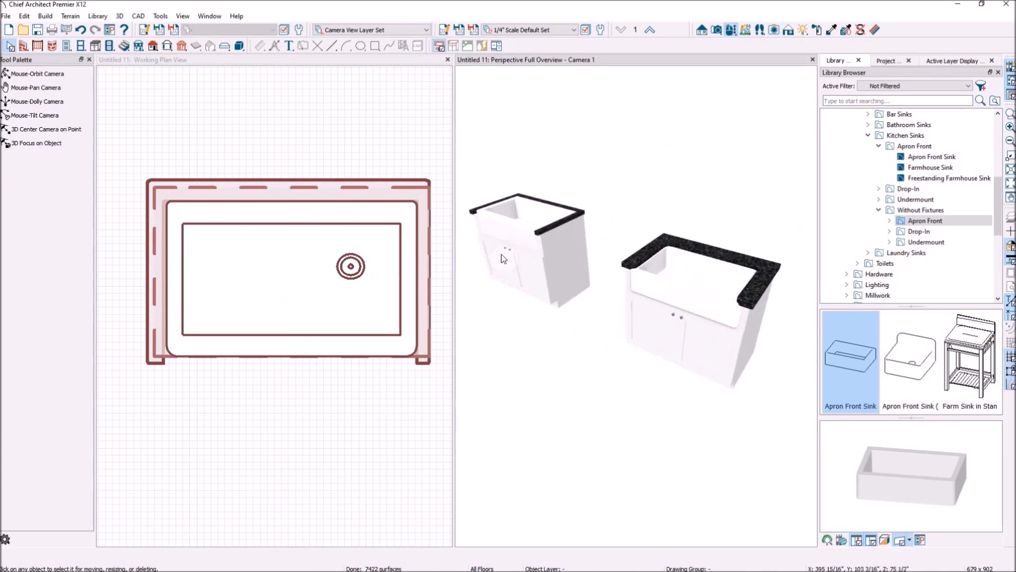
click(337, 336)
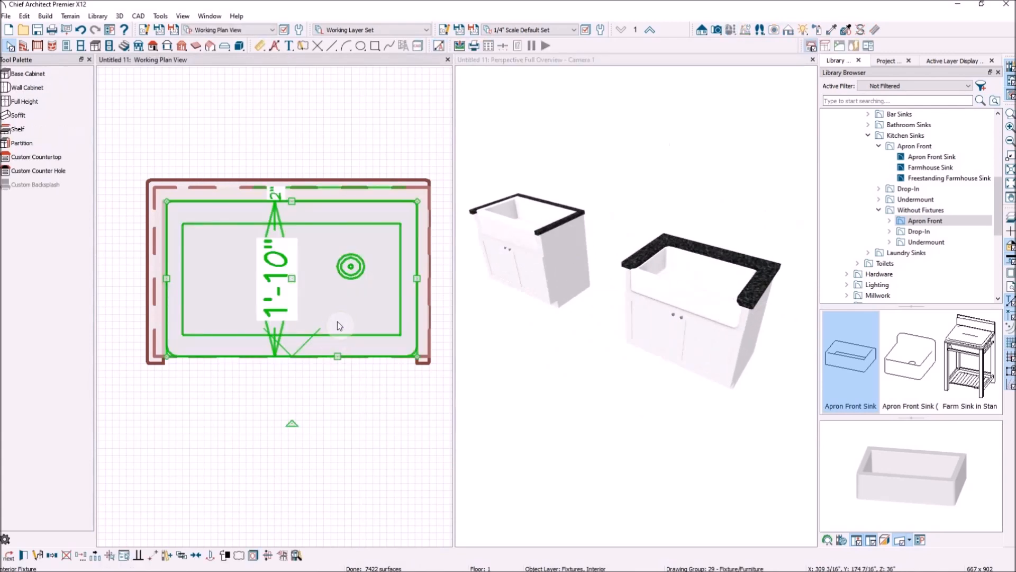
key(Down)
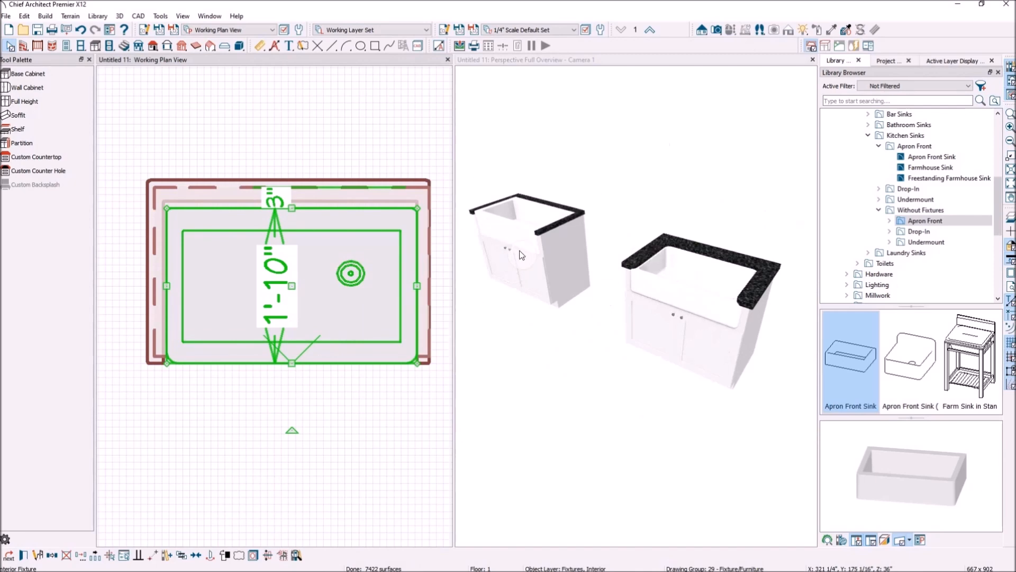
scroll(776, 321, down, 1)
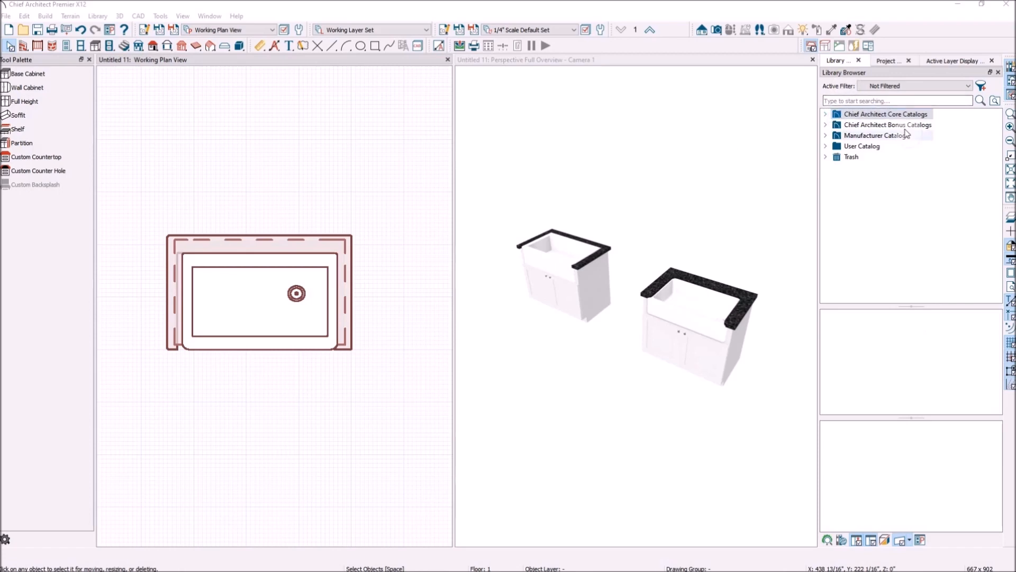
Open the Trinsic folder of kitchen fixtures in the Delta manufacturer catalog.
click(825, 136)
scroll(898, 165, down, 10)
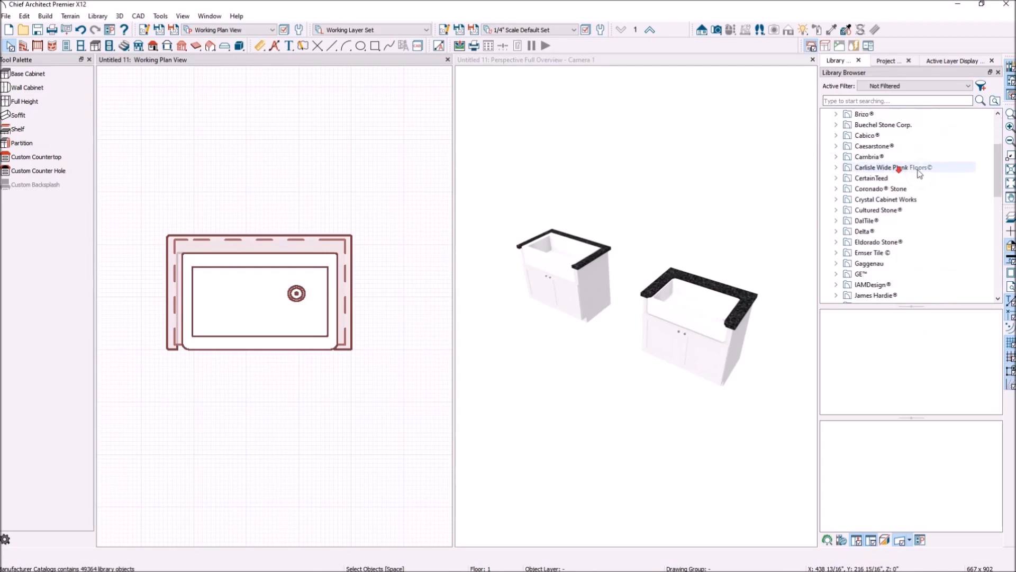
scroll(927, 181, down, 2)
scroll(921, 182, up, 5)
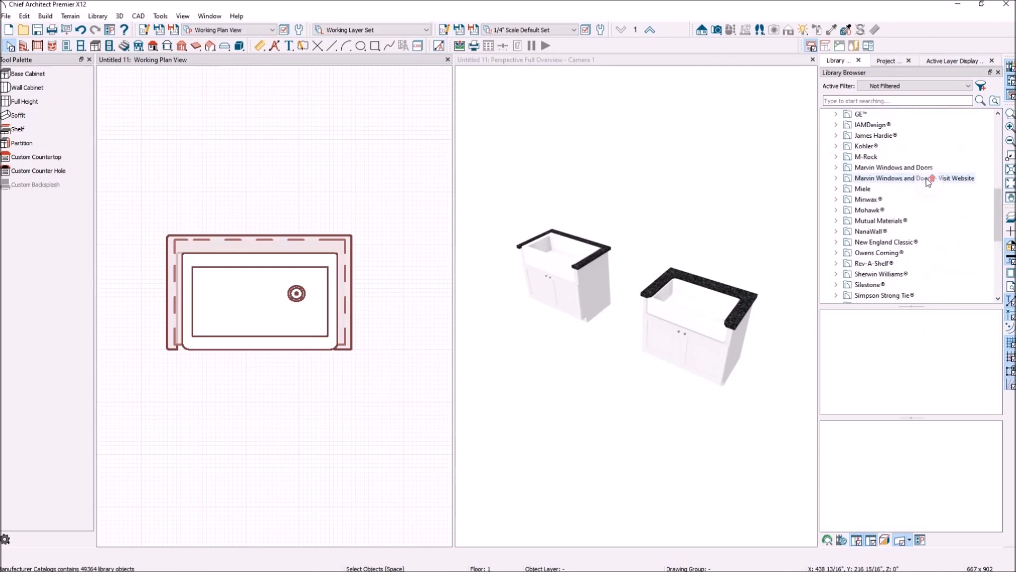
click(867, 168)
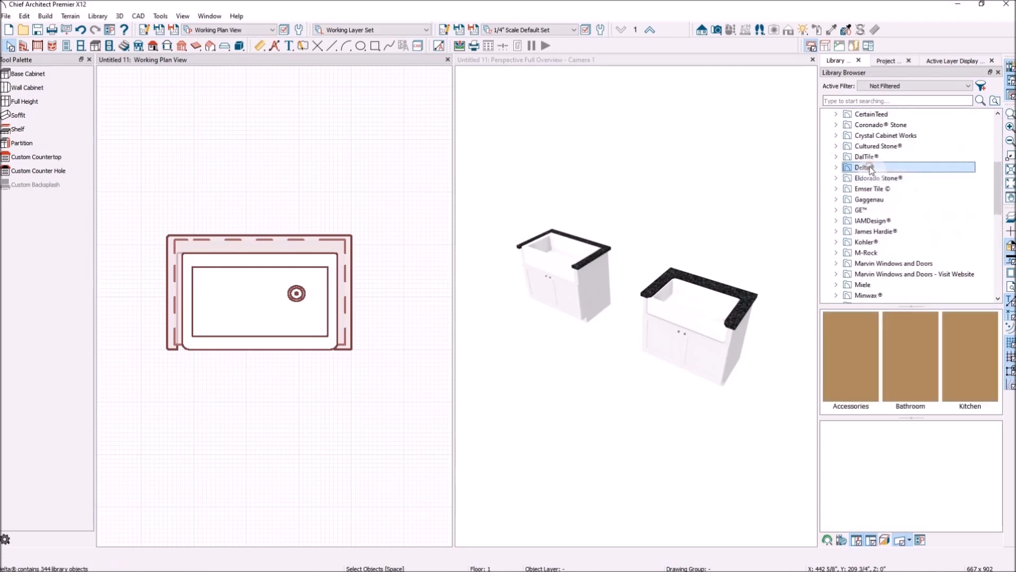
click(836, 167)
click(873, 199)
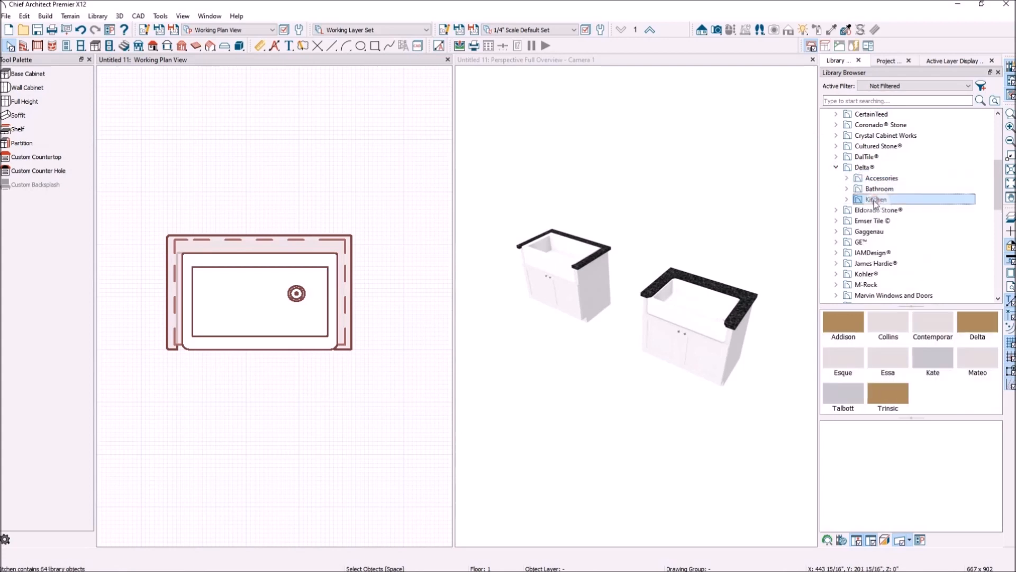
double_click(888, 394)
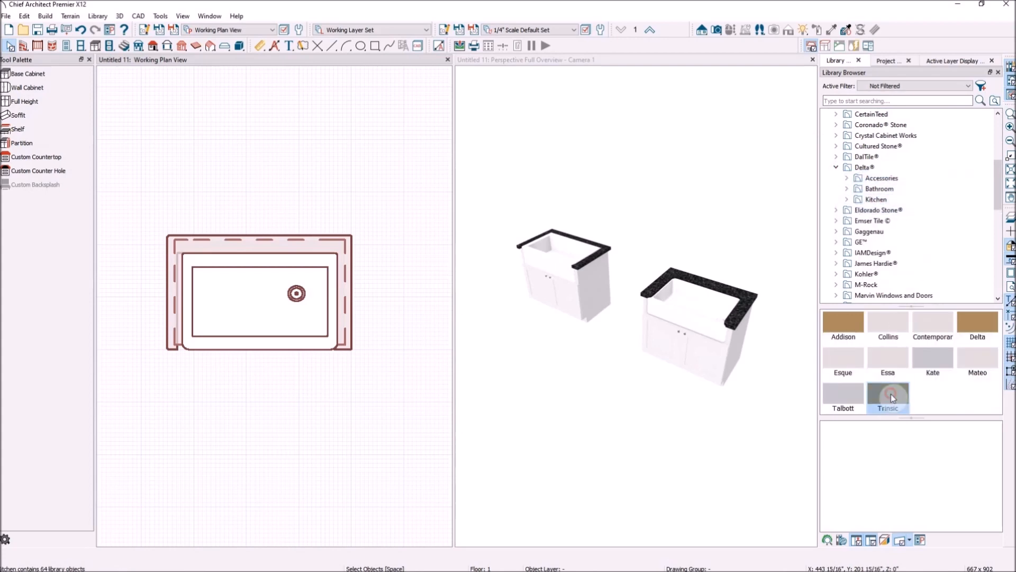
Place a Trinsic Pro single handle pull-down kitchen faucet on the countertop behind each of the two apron front sinks.
click(978, 389)
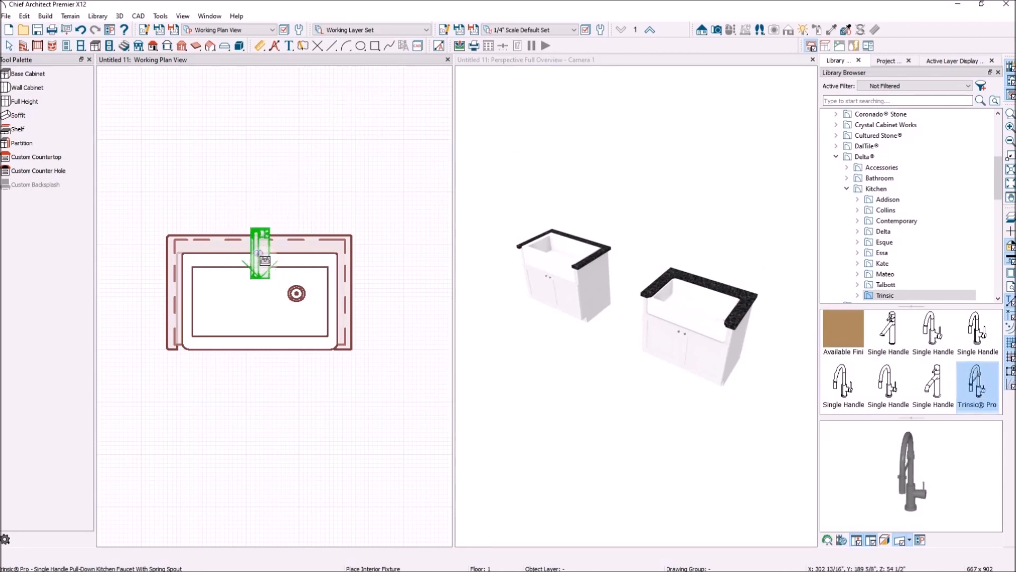
click(263, 269)
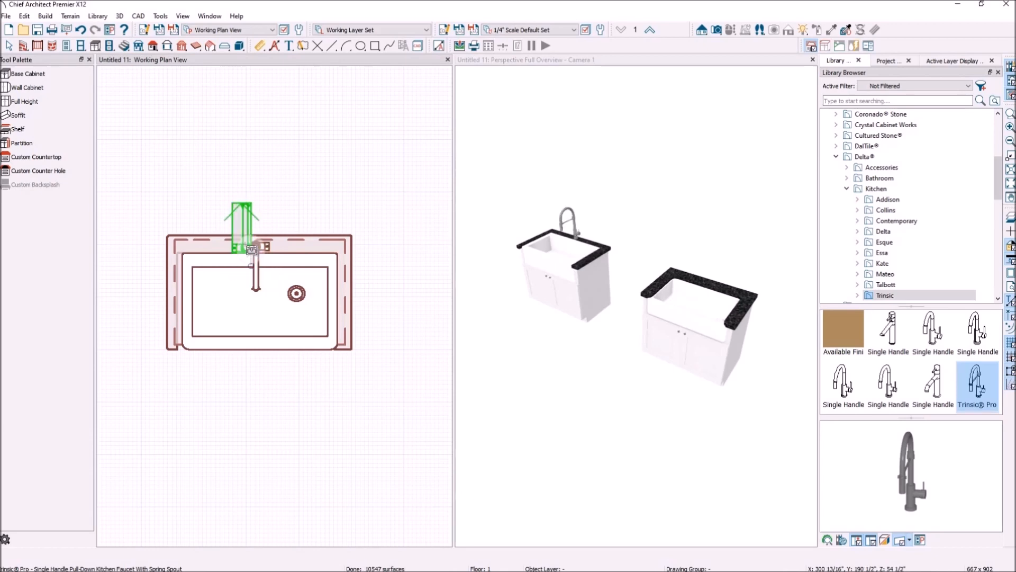
scroll(217, 249, down, 3)
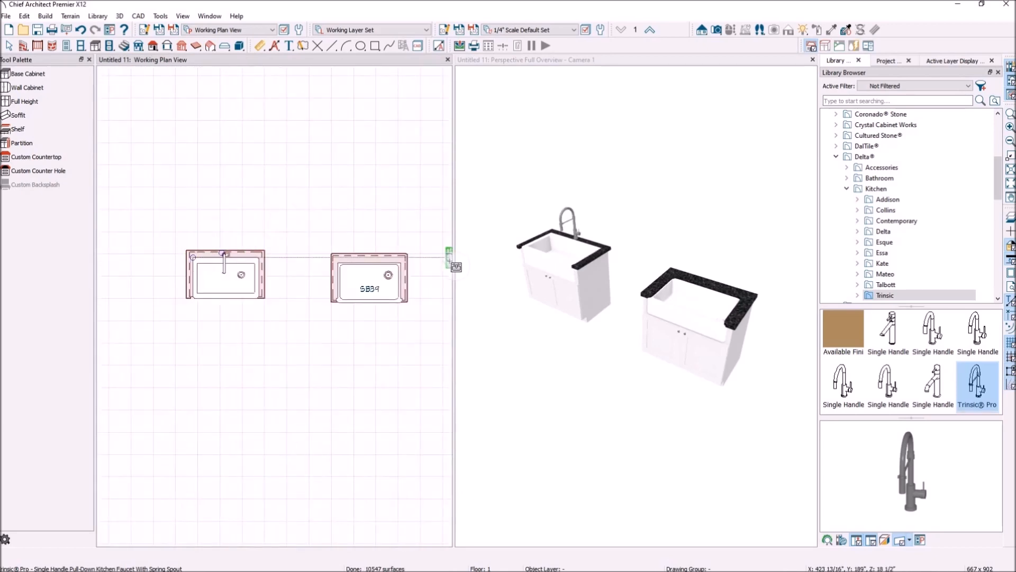
scroll(447, 262, up, 3)
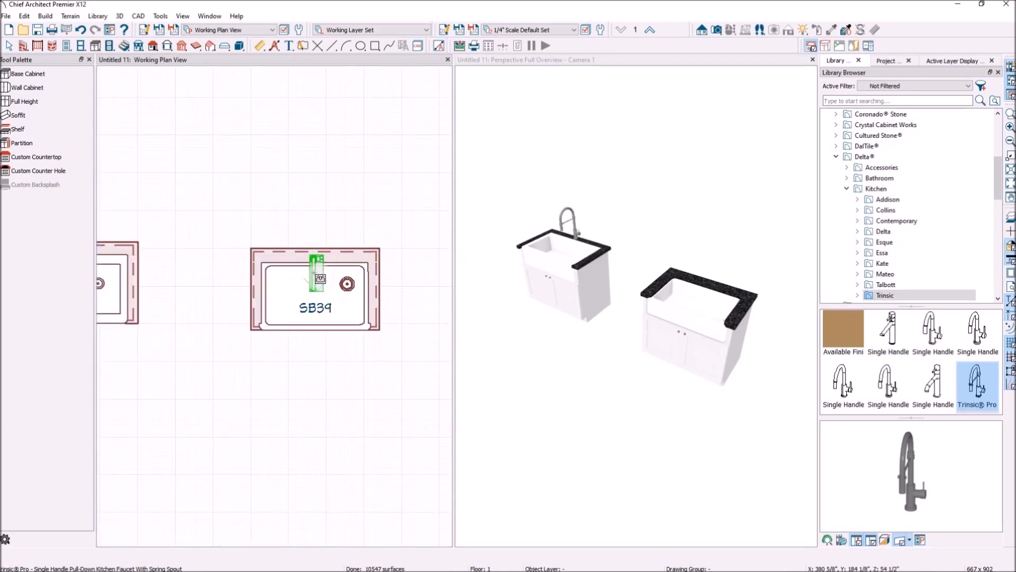
click(315, 273)
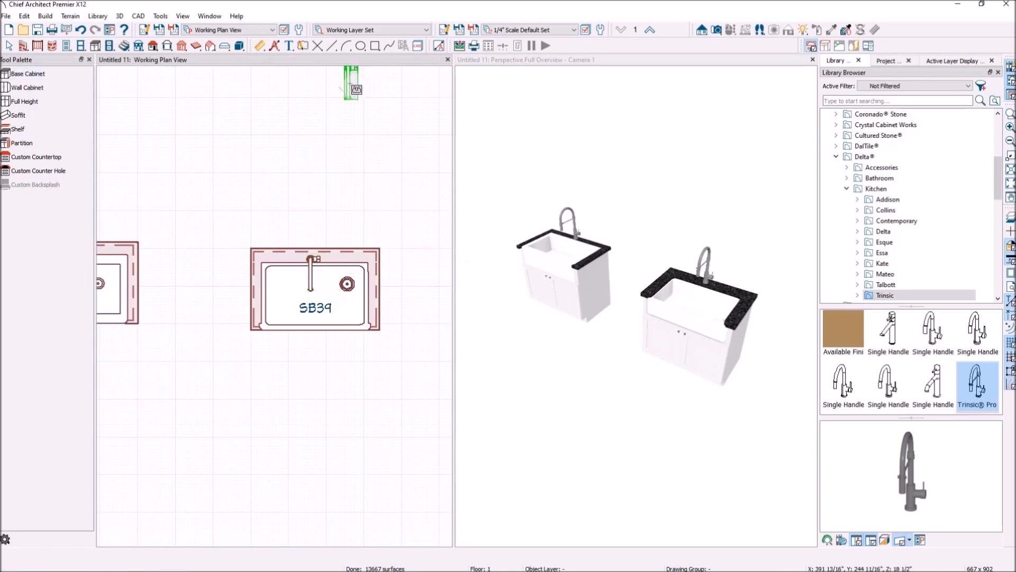
key(Escape)
Move the rear edge of the first cabinet's countertop cutout forward in the camera view to widen the counter strip behind the sink.
scroll(544, 216, up, 3)
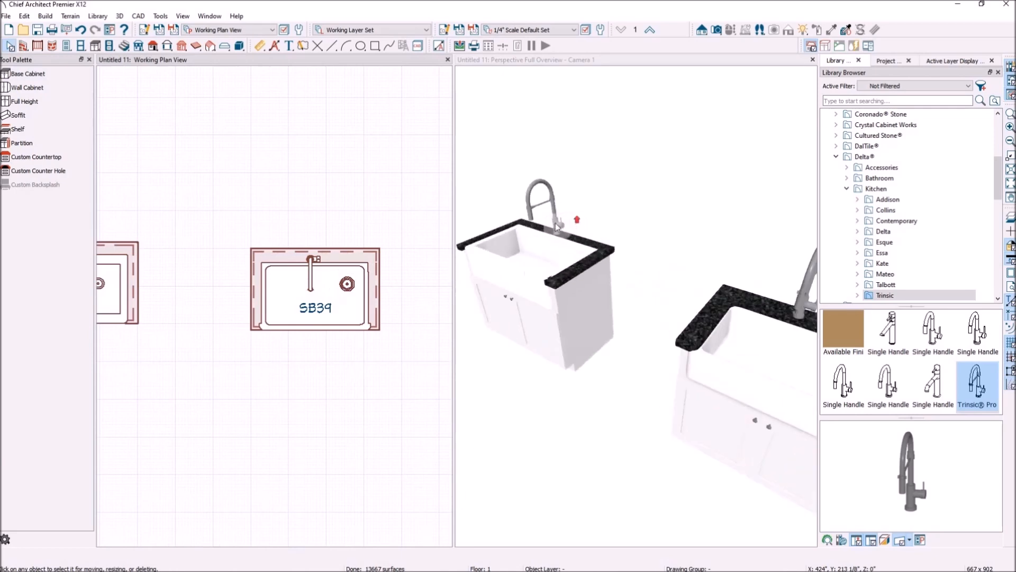
scroll(558, 233, up, 4)
scroll(637, 266, down, 3)
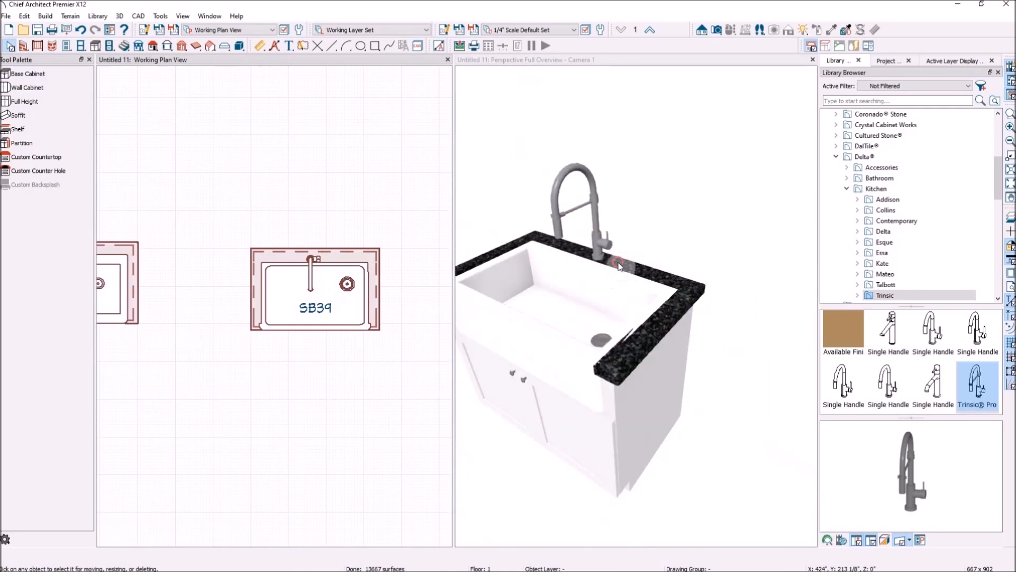
click(619, 265)
click(614, 263)
drag(614, 263, 601, 281)
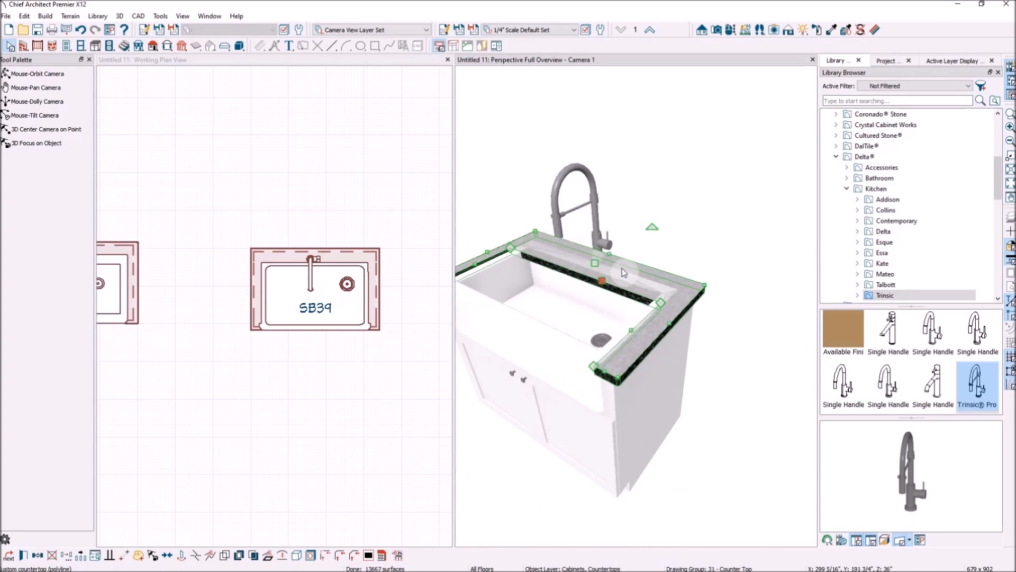
key(Escape)
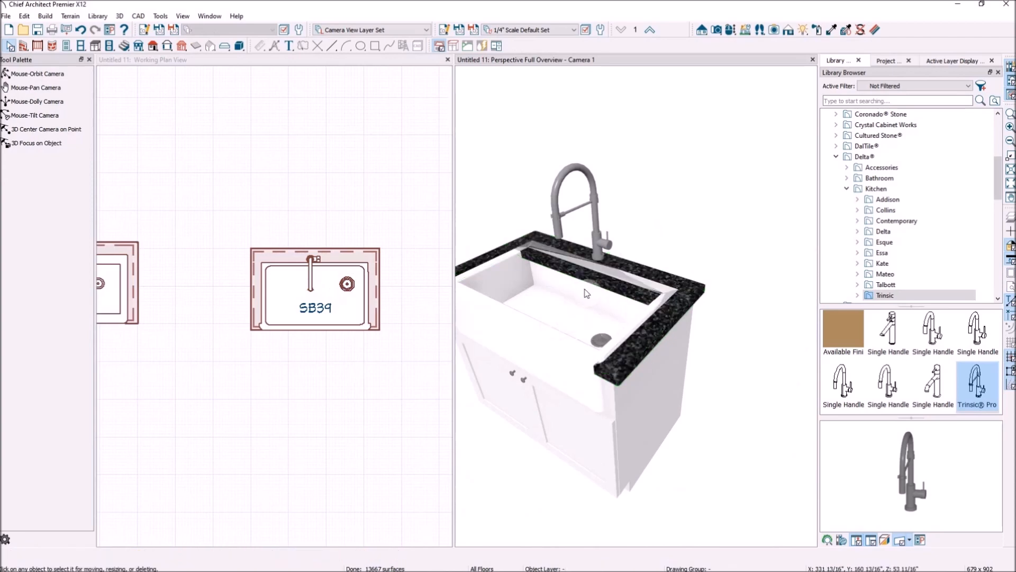
Shorten the first cabinet's apron front sink from its rear edge to line up with the reduced countertop cutout.
click(566, 300)
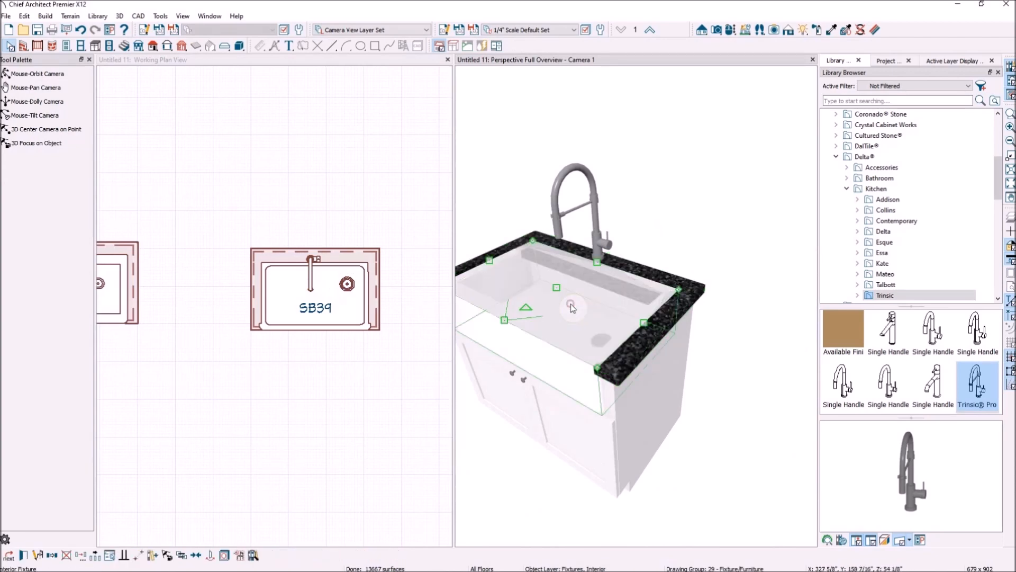
scroll(254, 206, down, 1)
scroll(220, 233, up, 4)
click(236, 290)
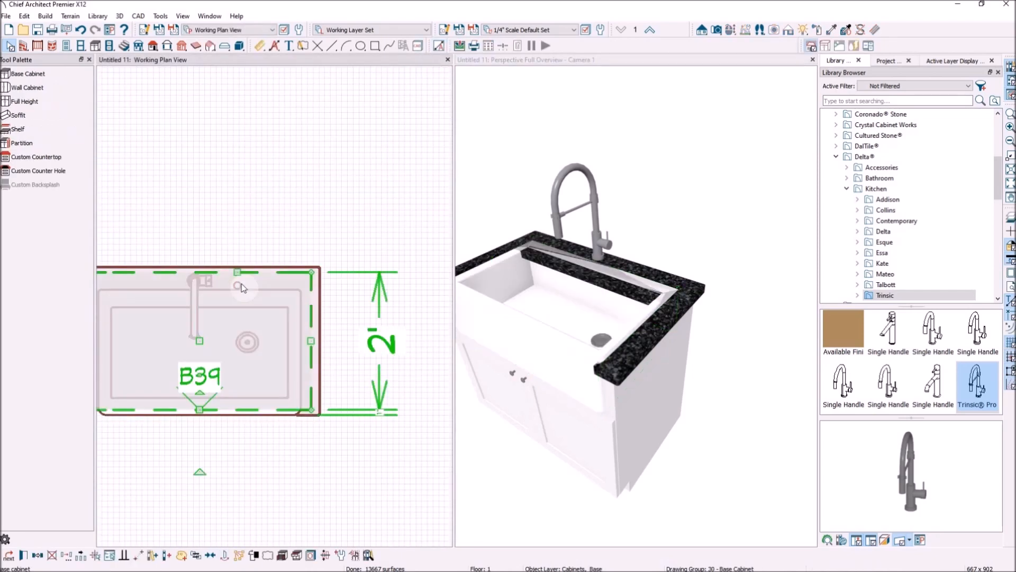
click(343, 252)
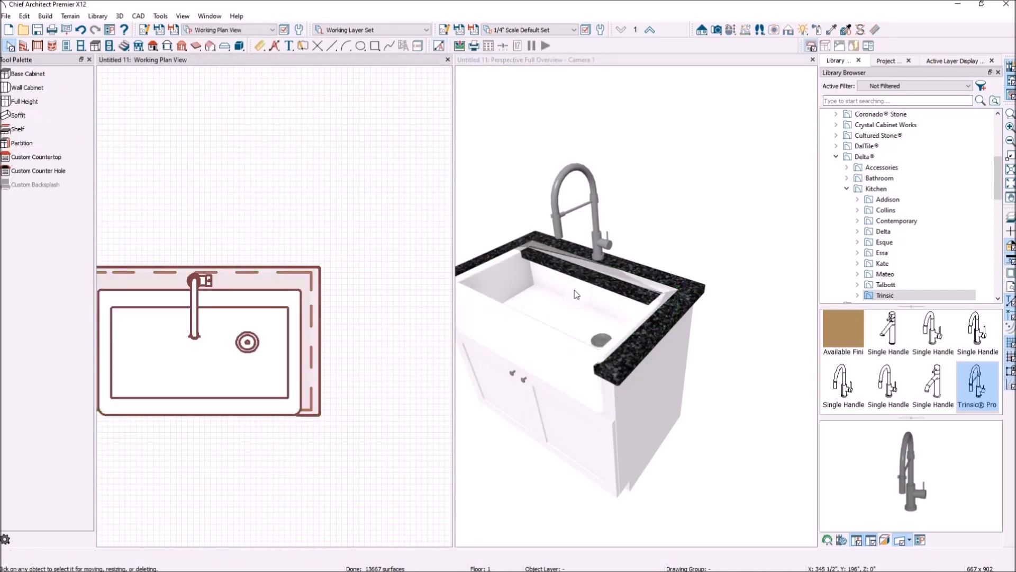
click(562, 342)
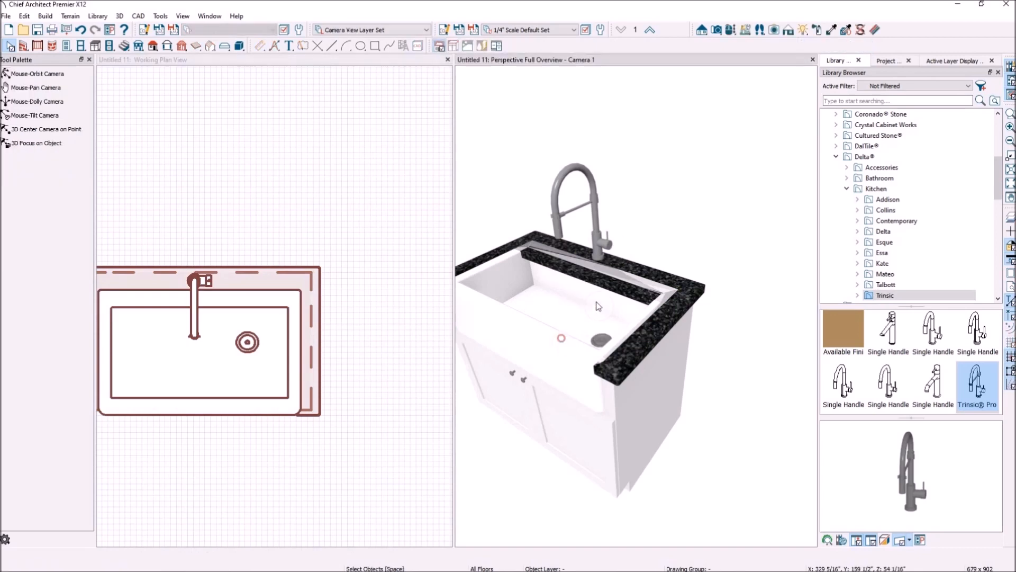
click(574, 316)
drag(597, 262, 588, 271)
click(655, 279)
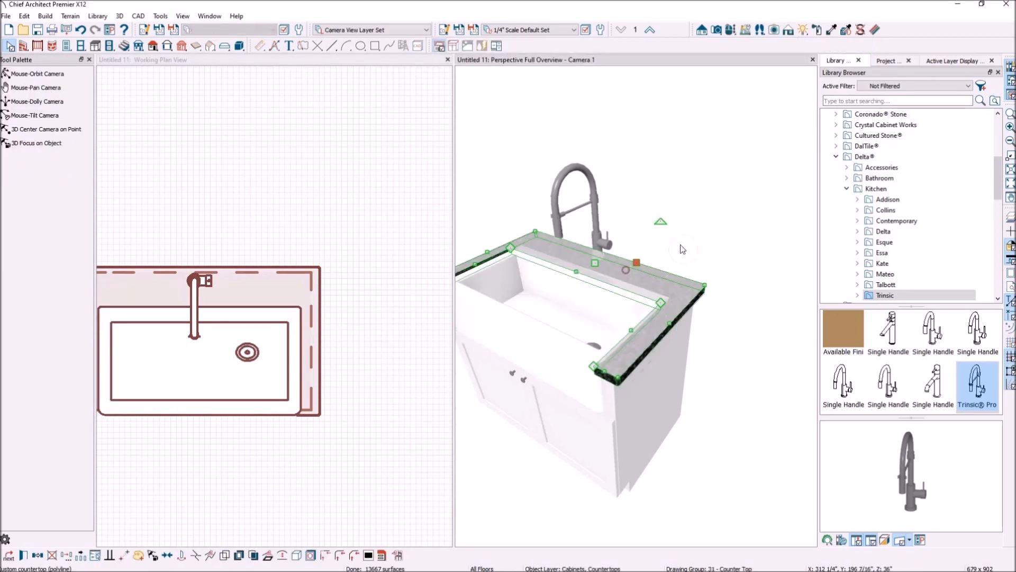
click(734, 251)
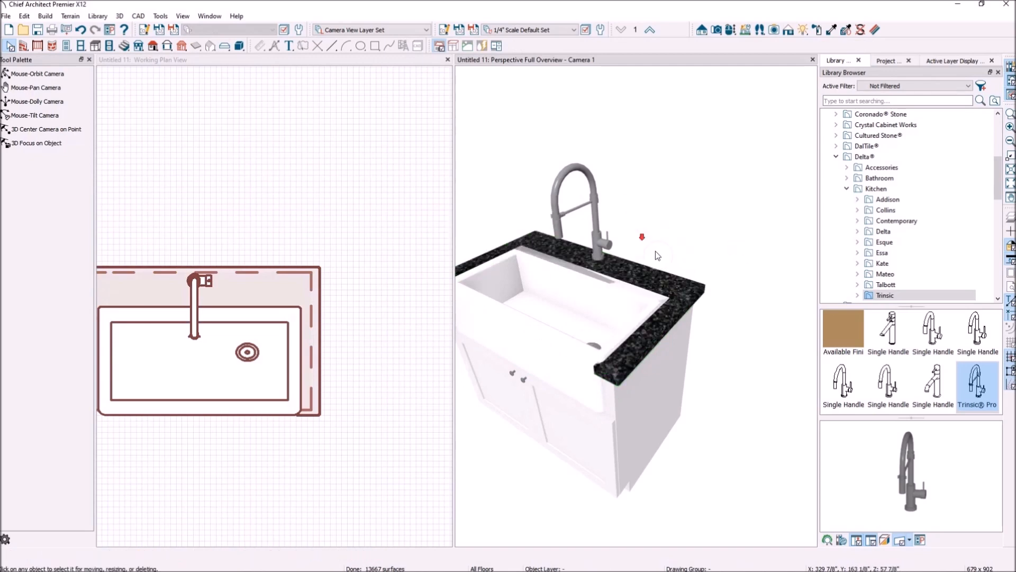
Narrow the sink-and-cutout block on the SB39 cabinet from both sides to a width of 2'-3".
scroll(655, 255, down, 5)
scroll(665, 316, up, 2)
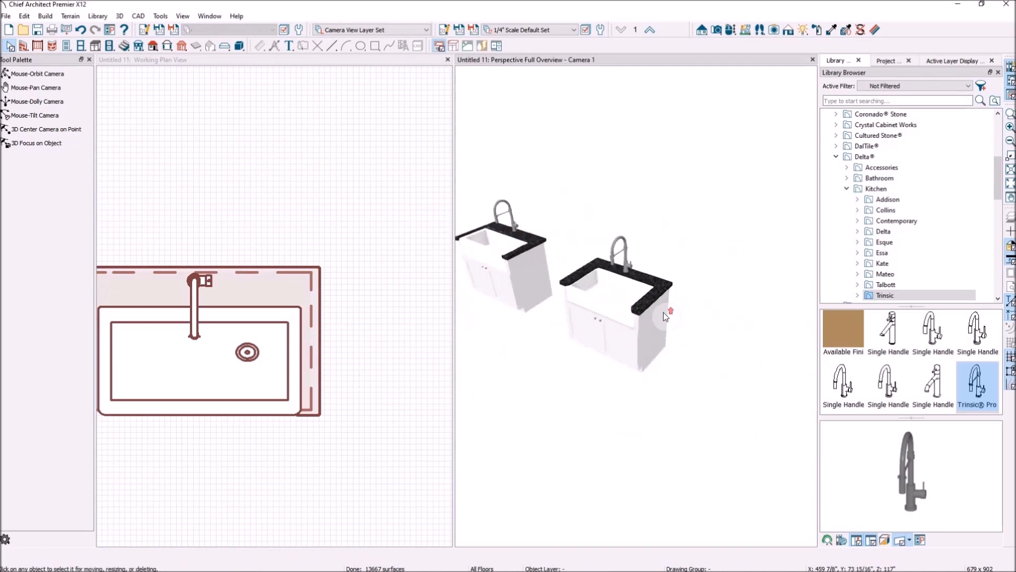
scroll(662, 312, up, 5)
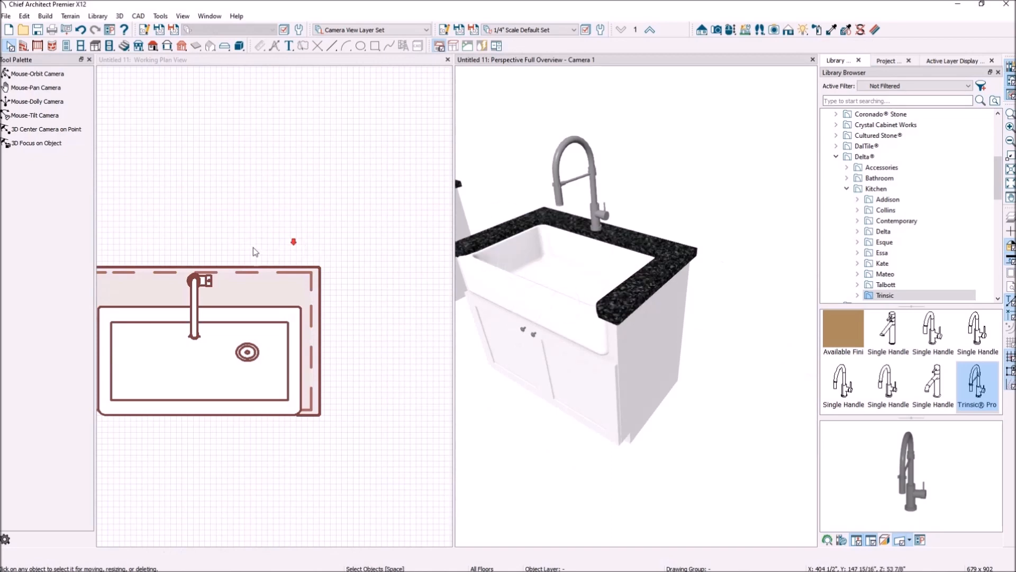
scroll(290, 249, down, 4)
scroll(324, 276, up, 4)
click(322, 302)
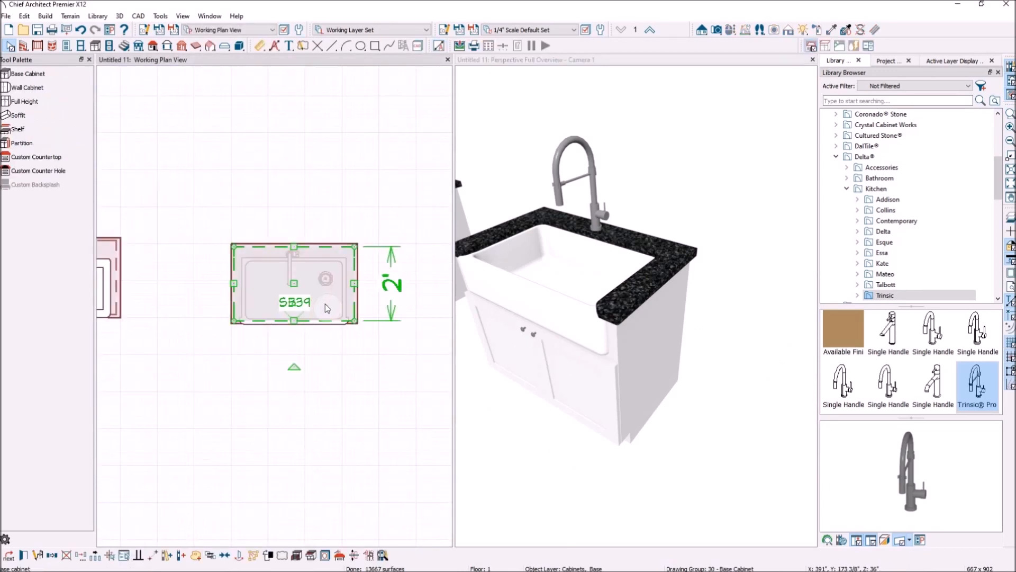
click(329, 308)
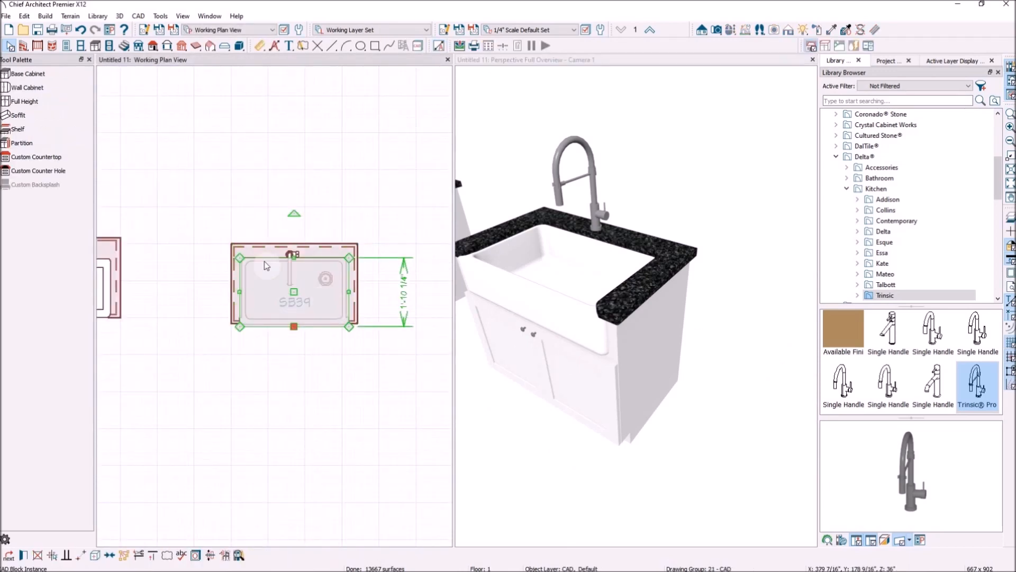
scroll(279, 297, up, 2)
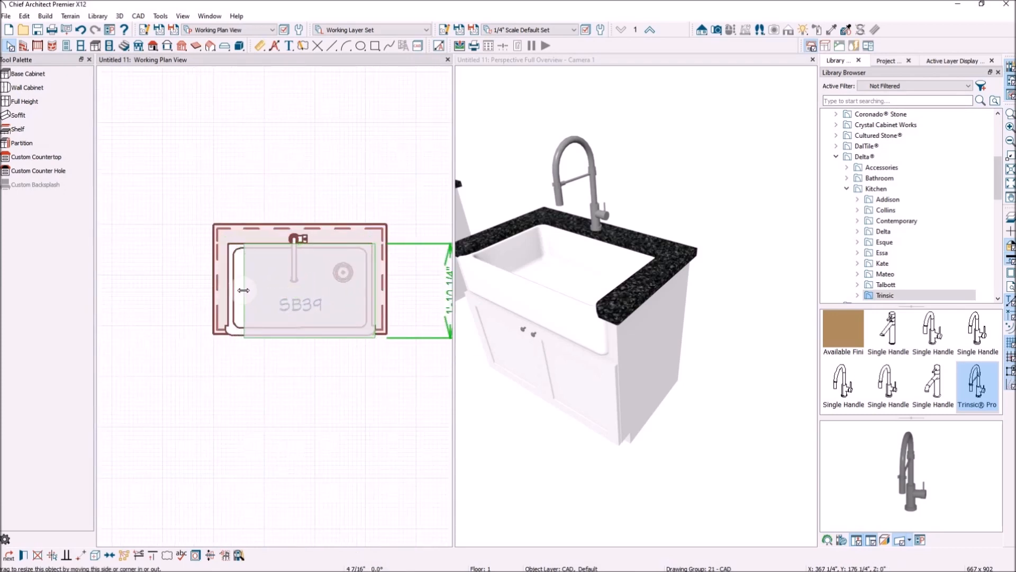
drag(228, 290, 243, 290)
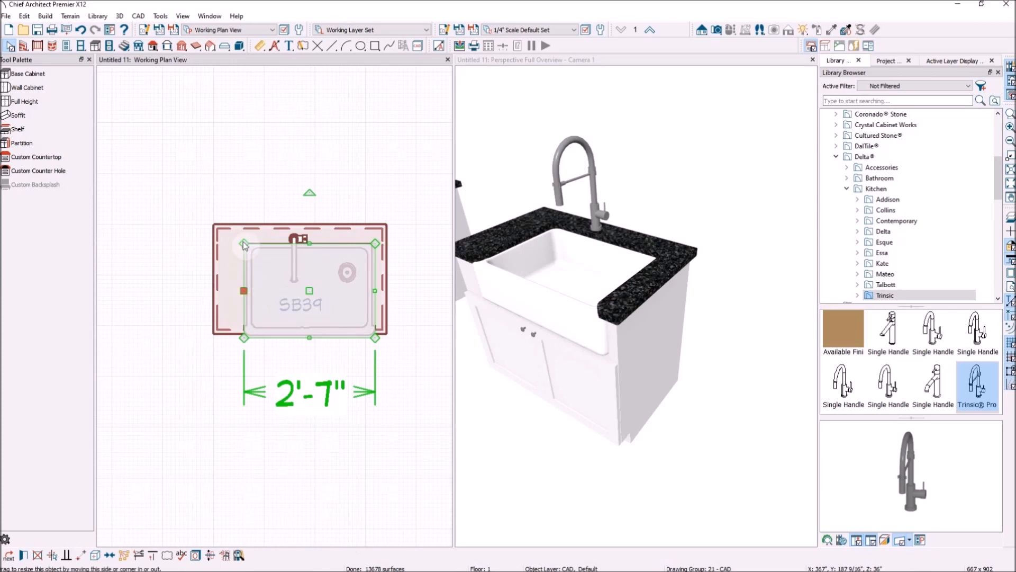
drag(375, 291, 357, 292)
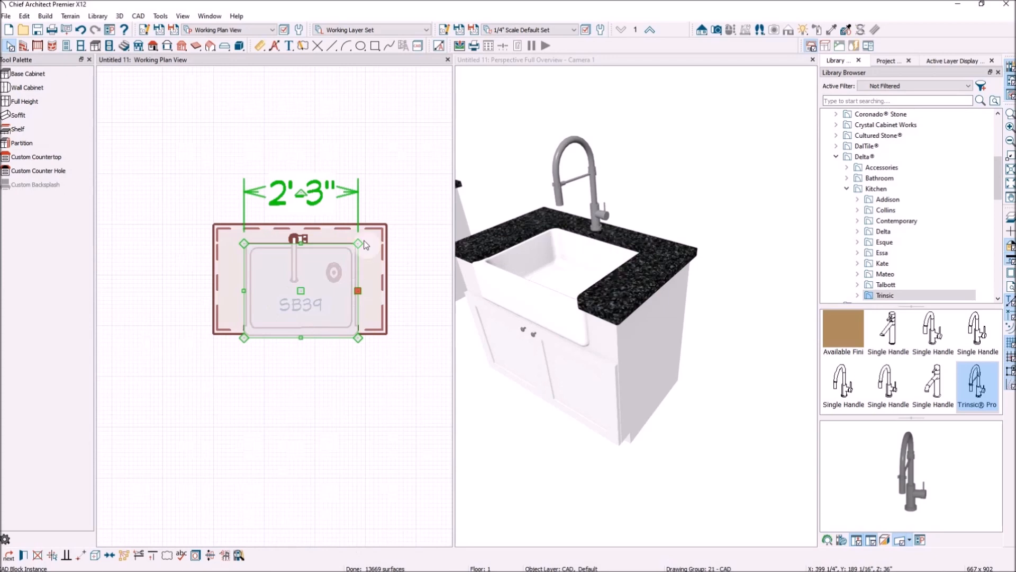
Pull the rear edge of the SB39 cabinet's sink-and-cutout block forward to a depth of about 1'-6 7/8".
drag(301, 244, 303, 259)
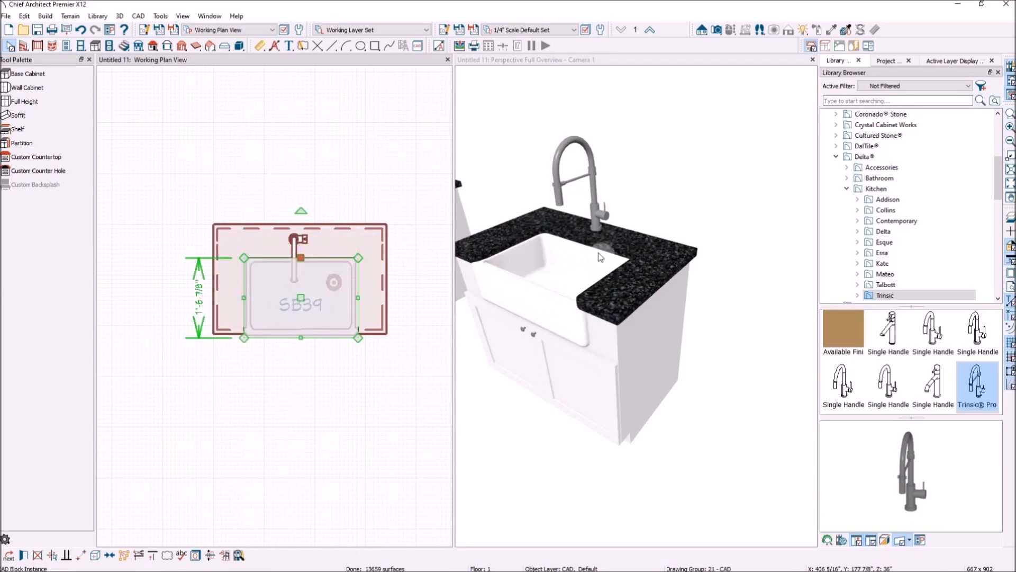
scroll(625, 281, down, 5)
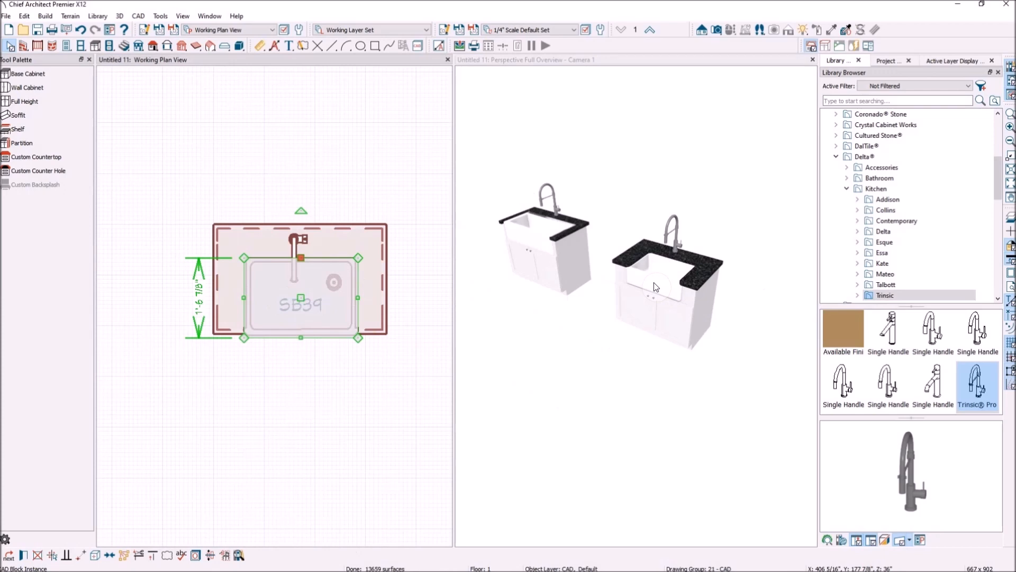
scroll(329, 283, down, 1)
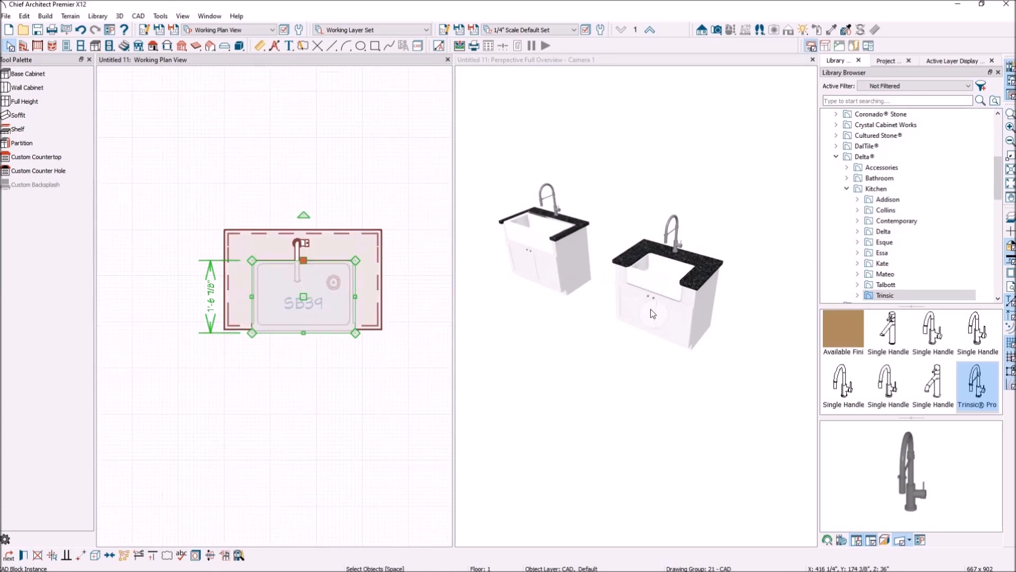